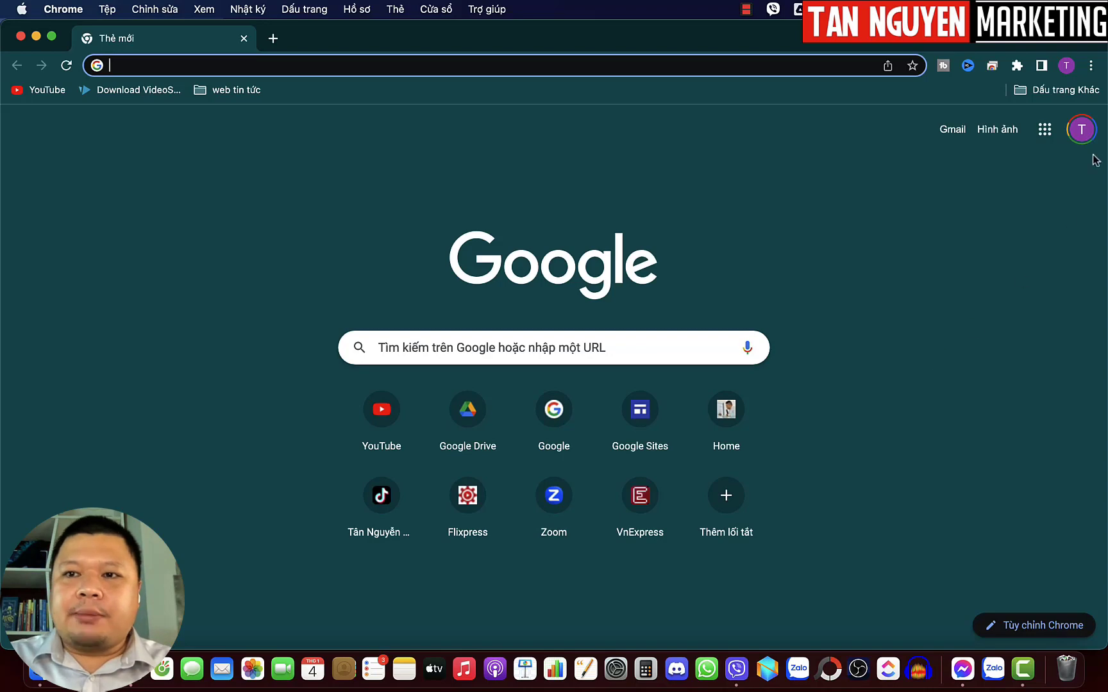
Launch Google Contacts (Danh bạ) from the Google apps panel in Chrome.
click(1044, 130)
scroll(989, 416, down, 2)
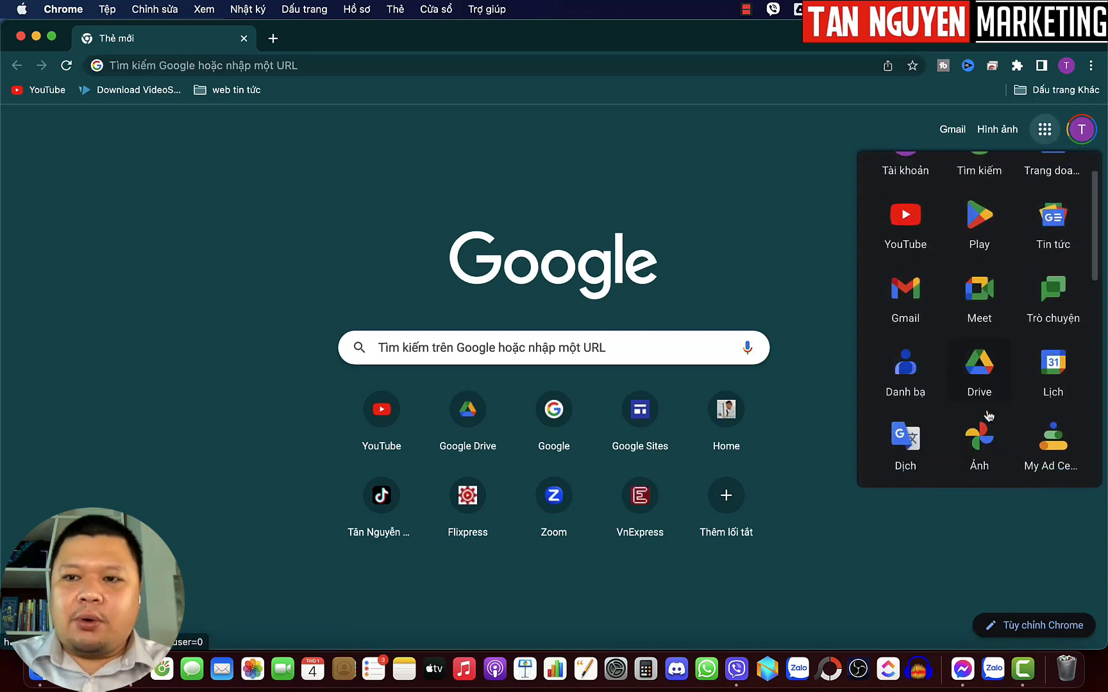
scroll(989, 416, down, 1)
click(909, 361)
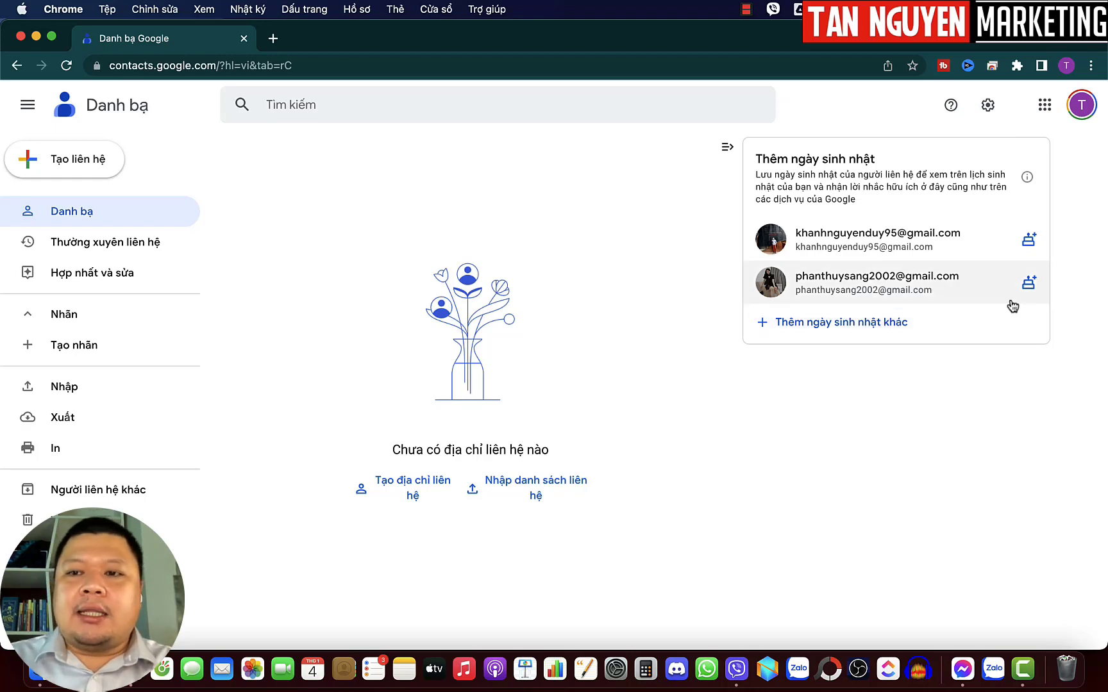
click(1028, 241)
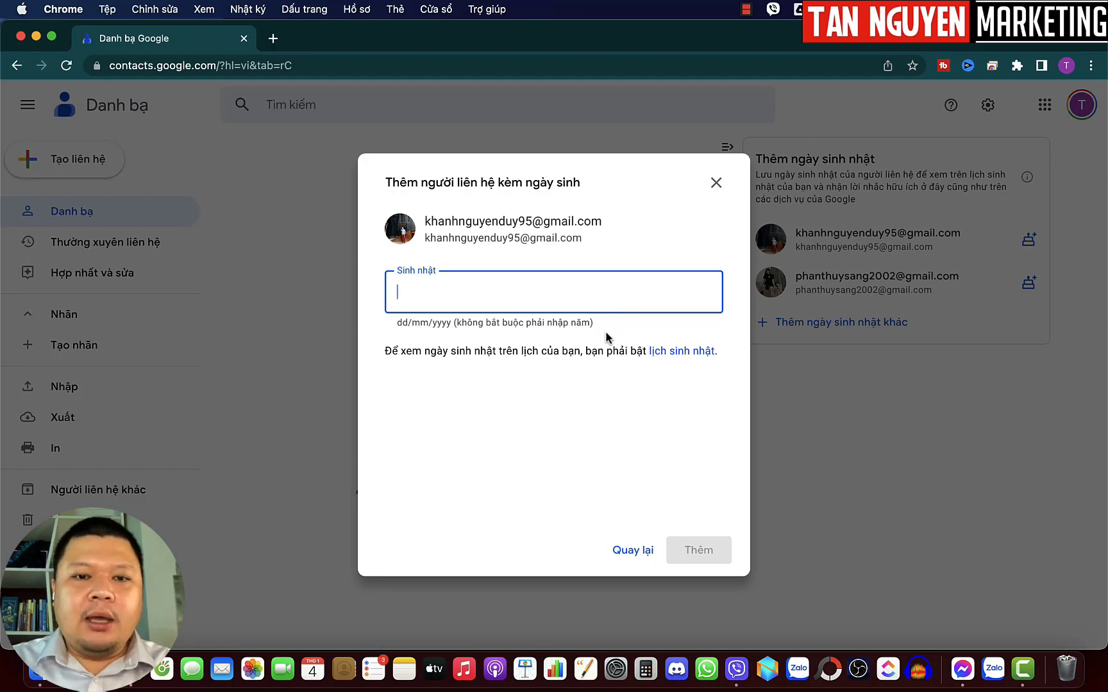
click(665, 352)
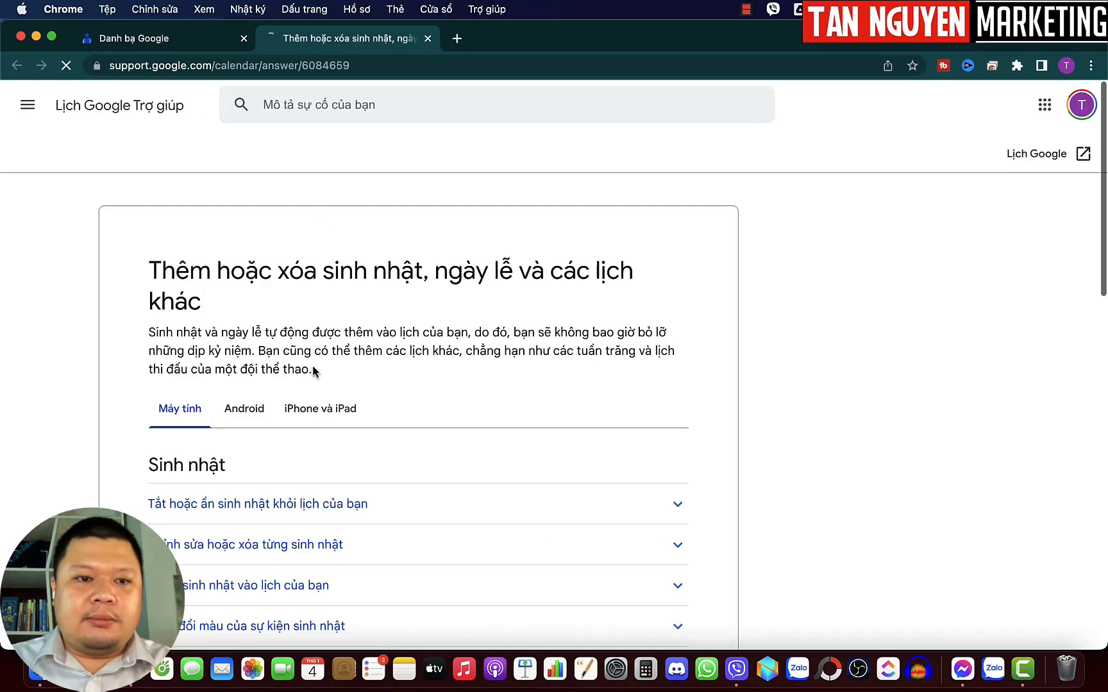
scroll(325, 385, down, 3)
scroll(364, 358, down, 2)
scroll(369, 359, down, 4)
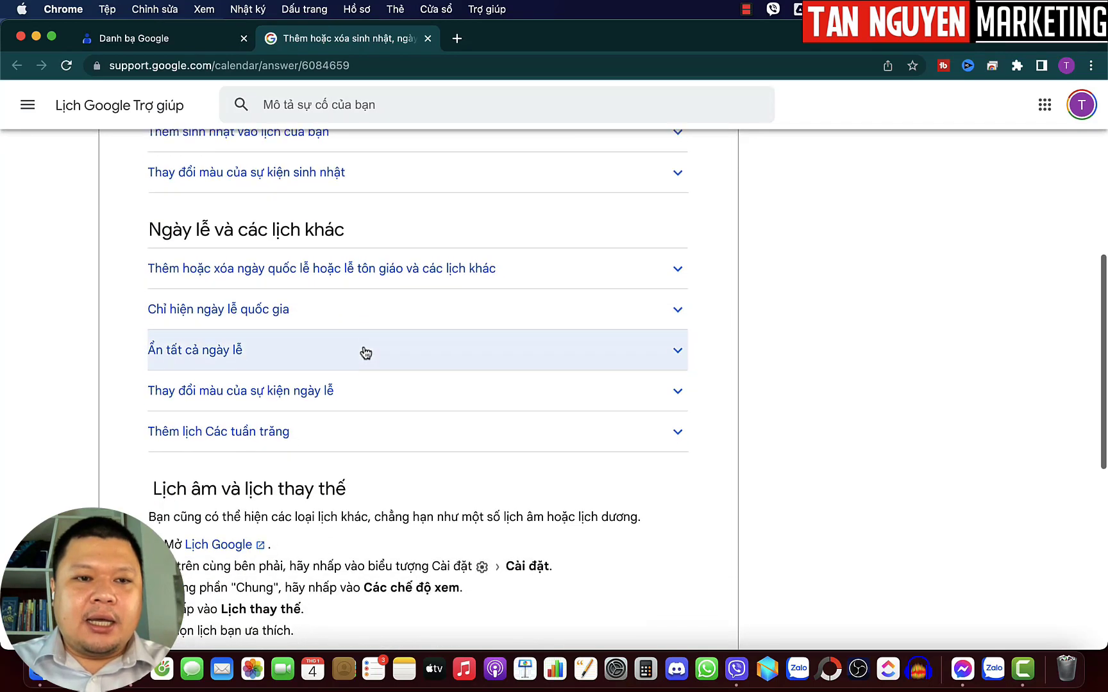
scroll(377, 364, up, 2)
scroll(377, 365, up, 2)
scroll(377, 365, up, 3)
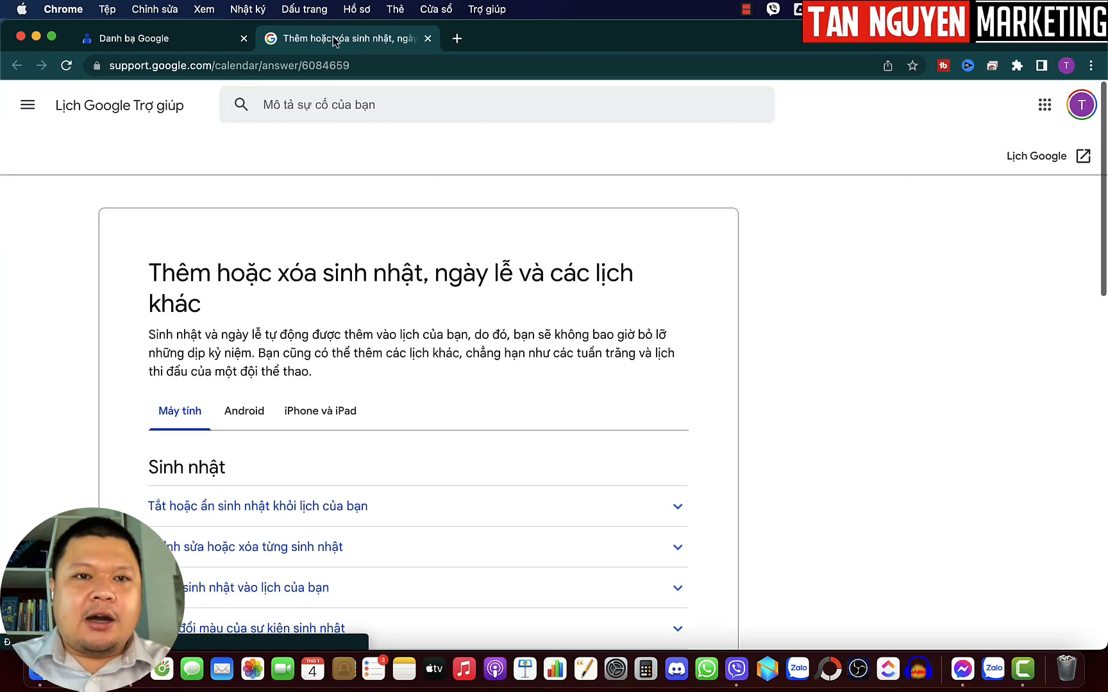
click(427, 37)
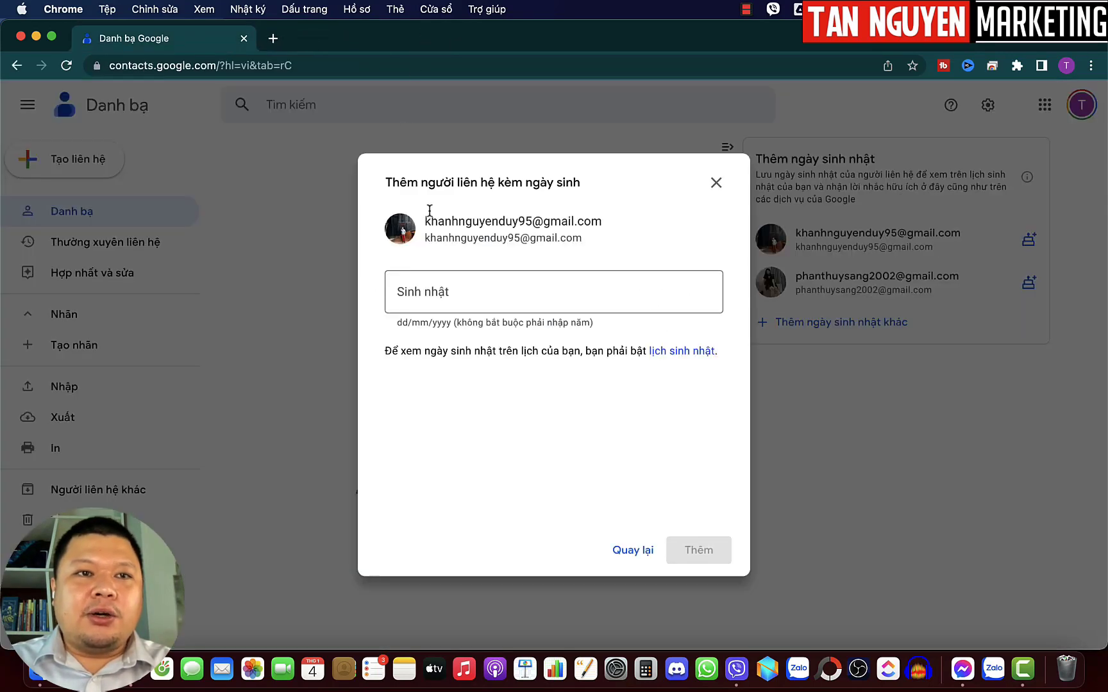
click(717, 184)
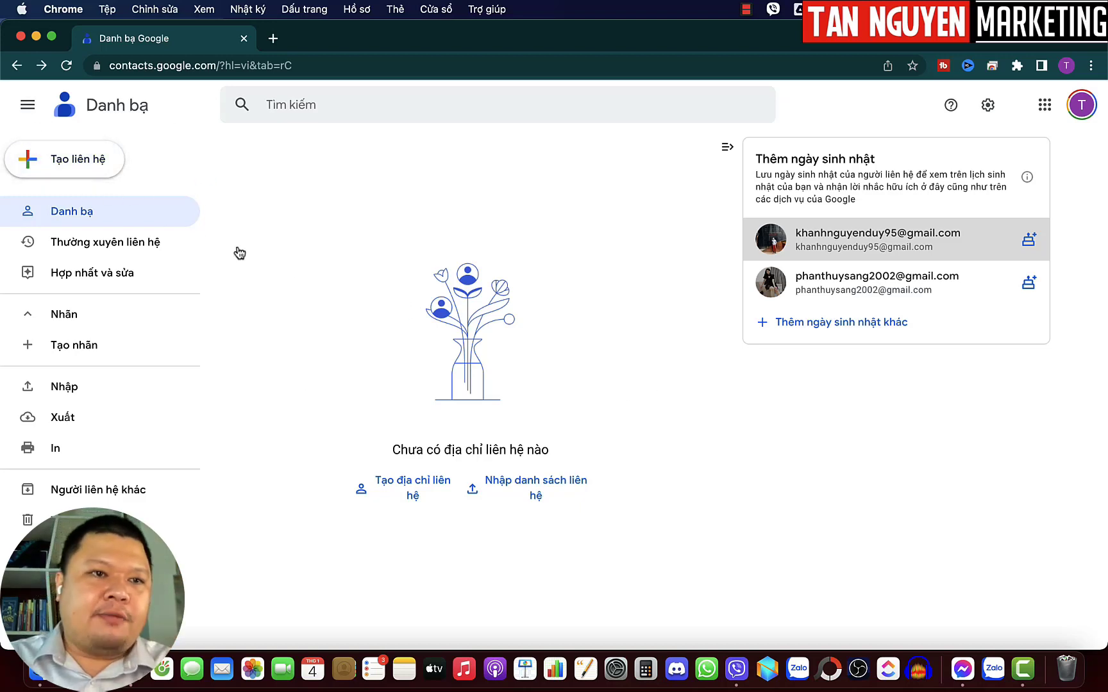
Toggle the side navigation panel, then start a single new contact from Tạo liên hệ.
click(28, 107)
click(32, 107)
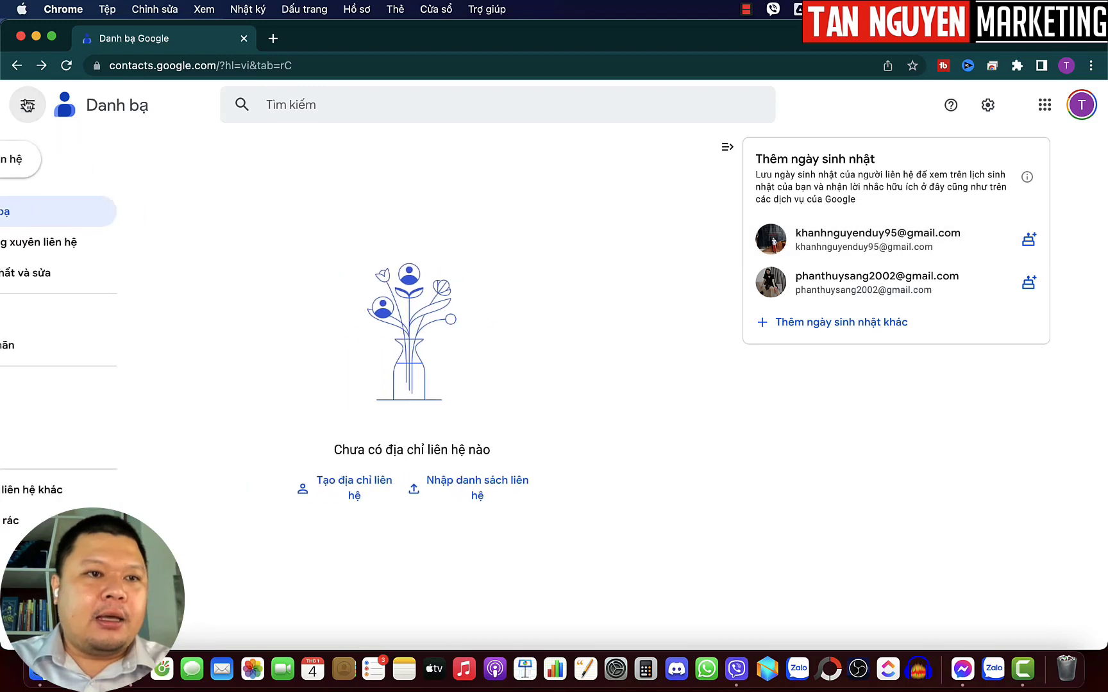
click(34, 109)
click(34, 110)
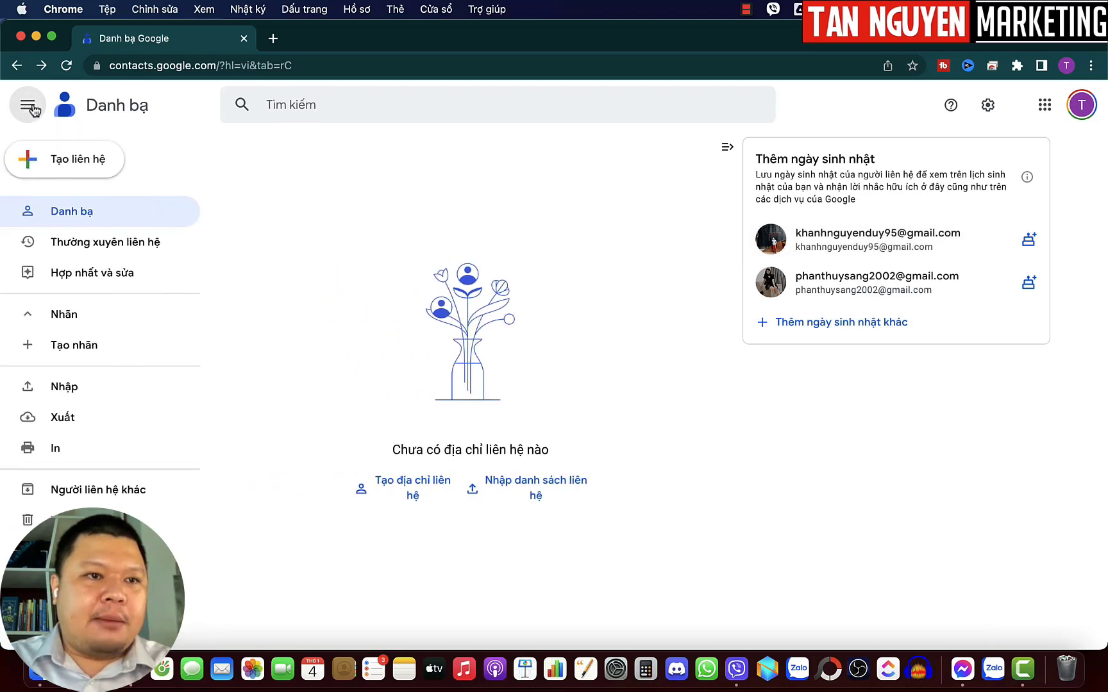
click(33, 110)
click(33, 109)
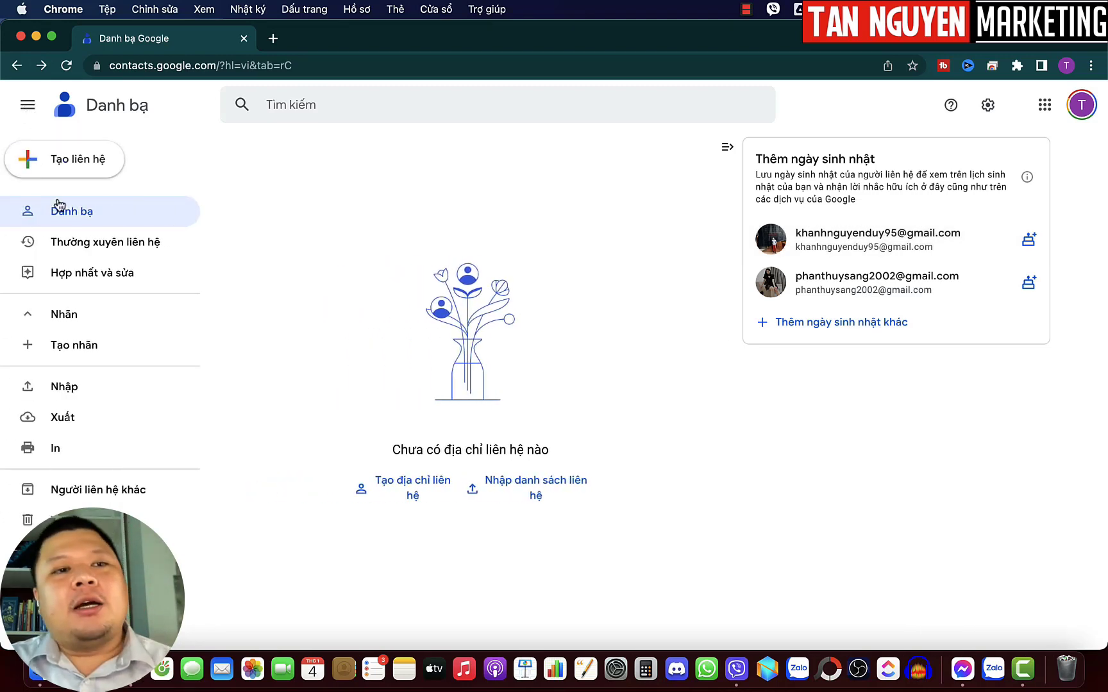
click(79, 161)
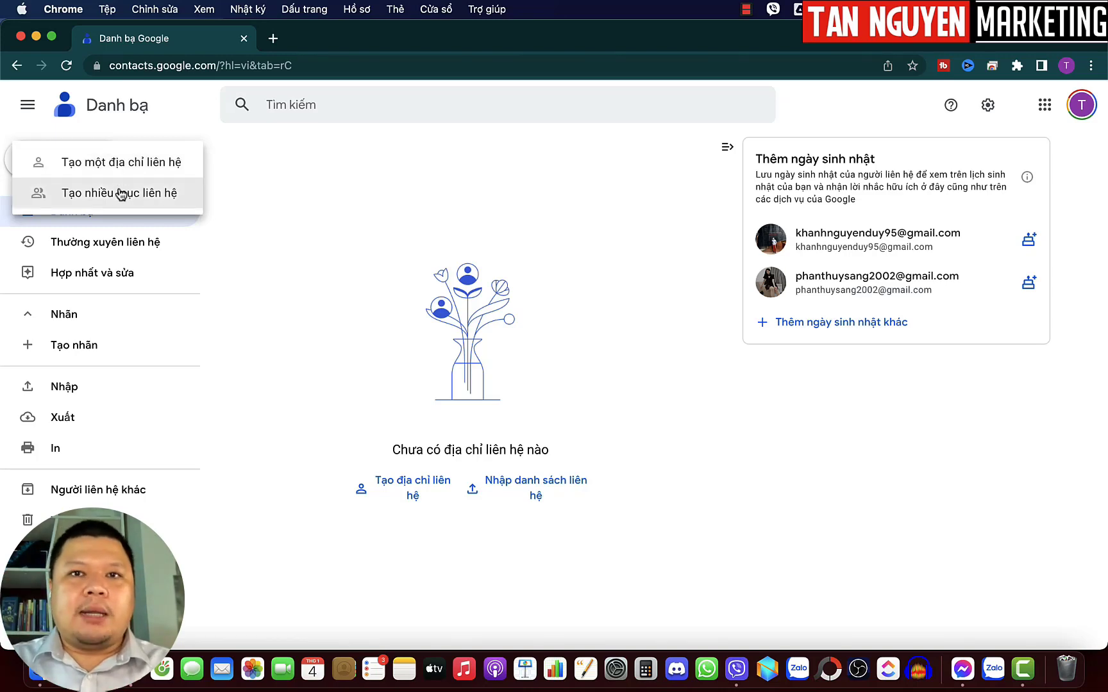
click(123, 165)
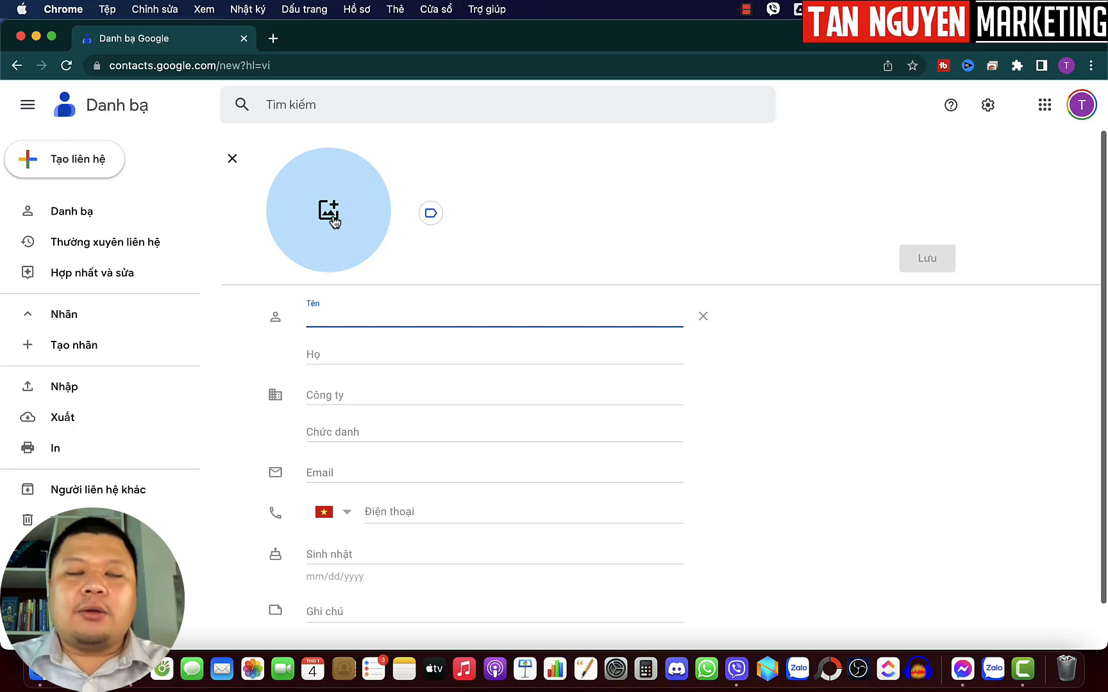
From the contact's label list, start a new label and clear the mistyped name 'bananj'.
click(432, 217)
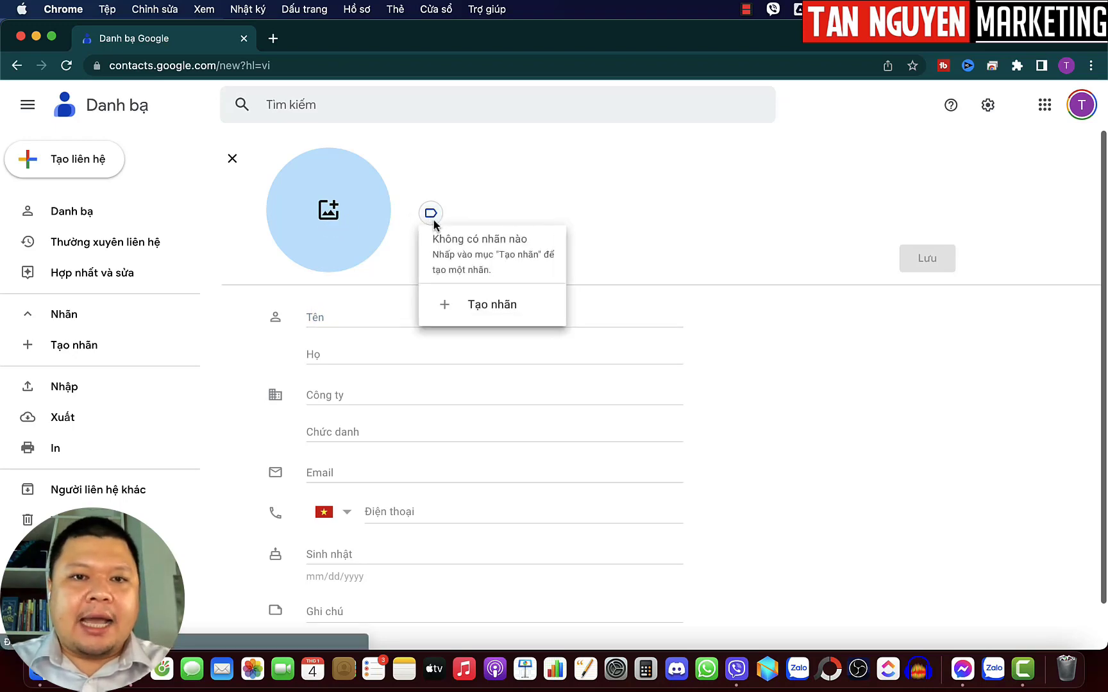
click(526, 193)
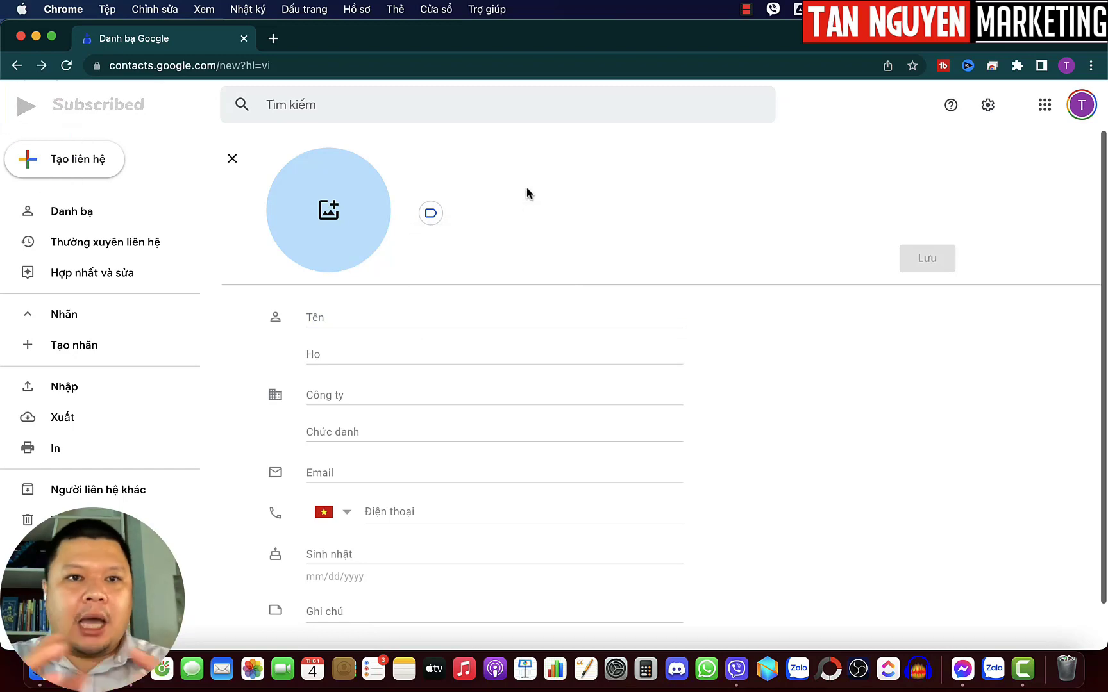
click(430, 214)
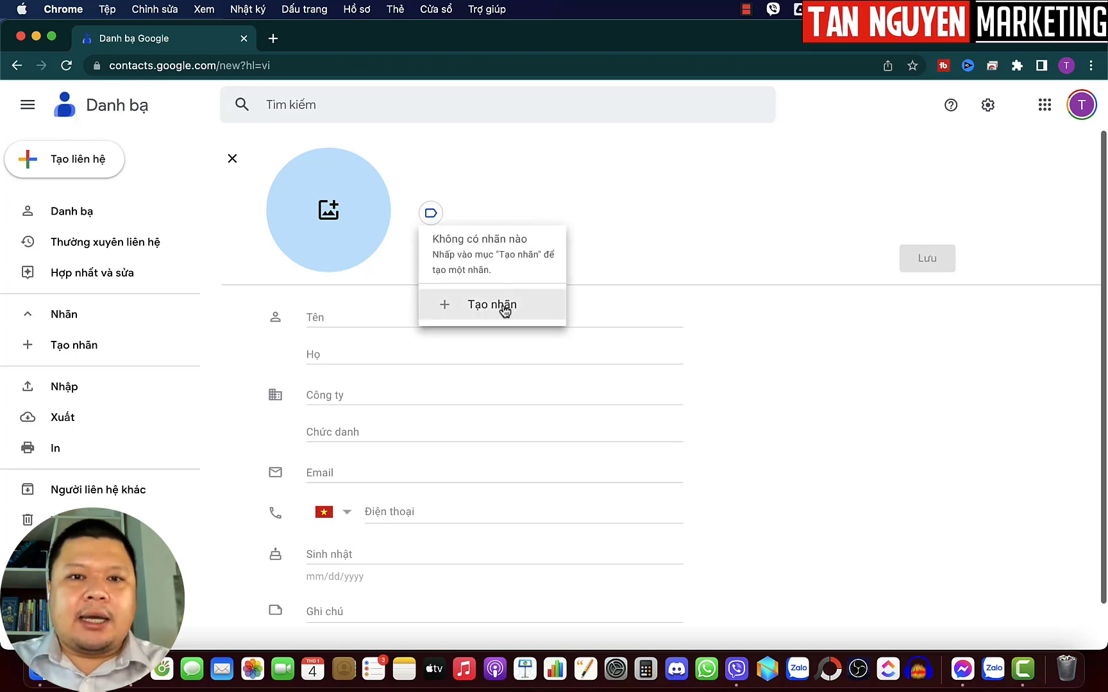
click(507, 306)
text(ban)
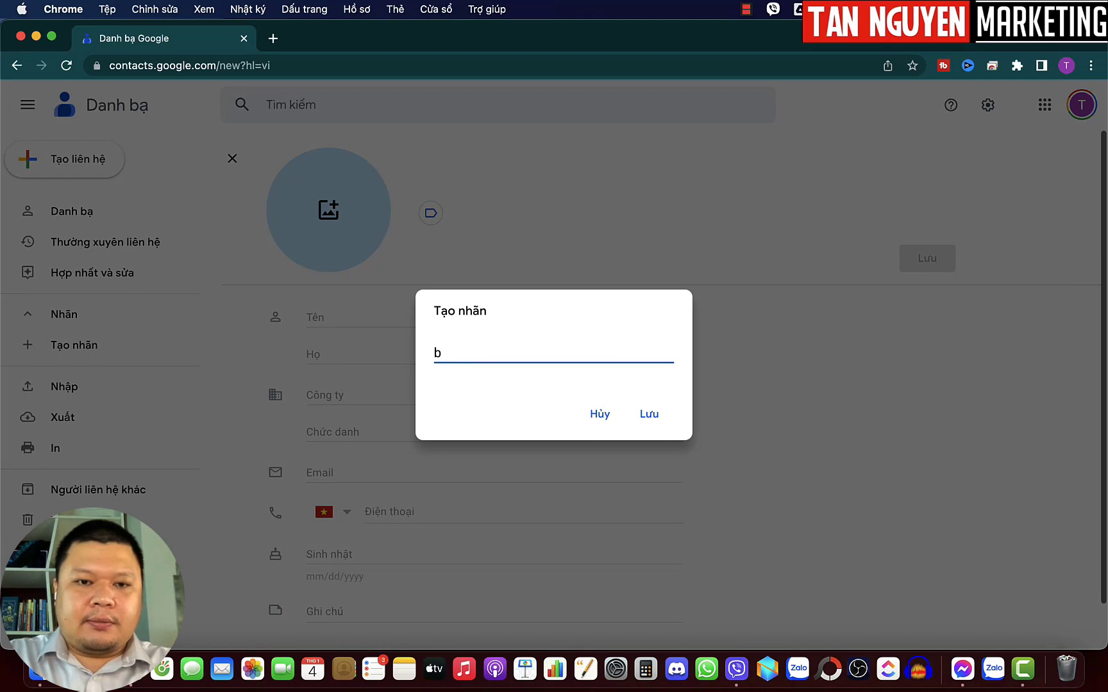
text(anj)
key(BackSpace)
key(BackSpace)
key(BackSpace)
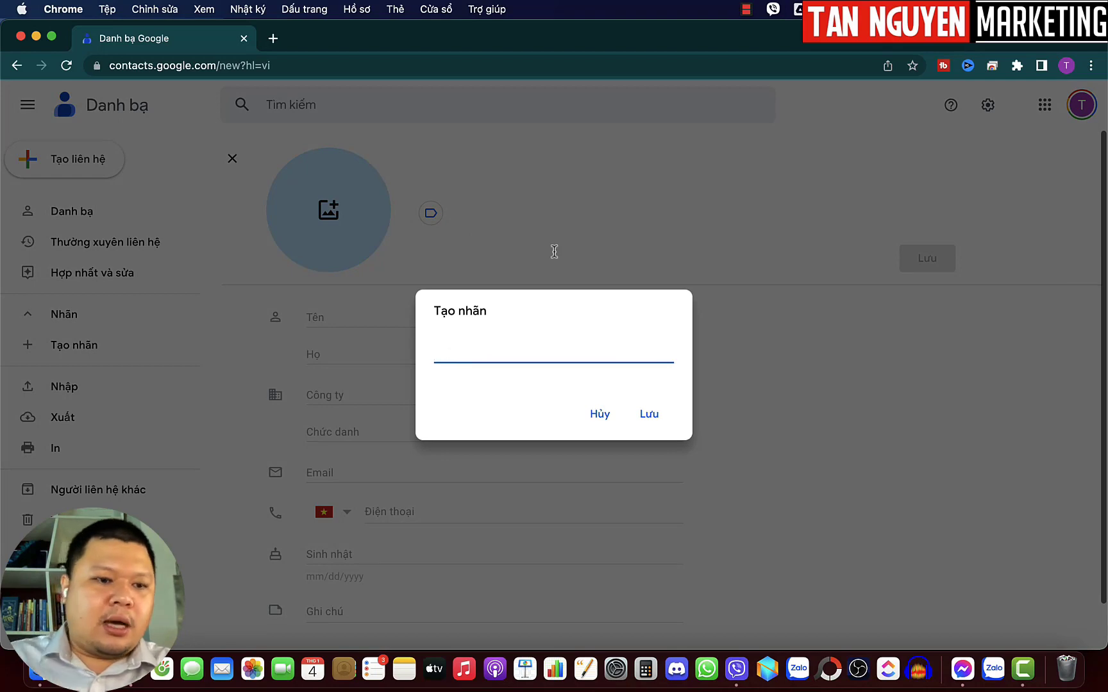
click(35, 676)
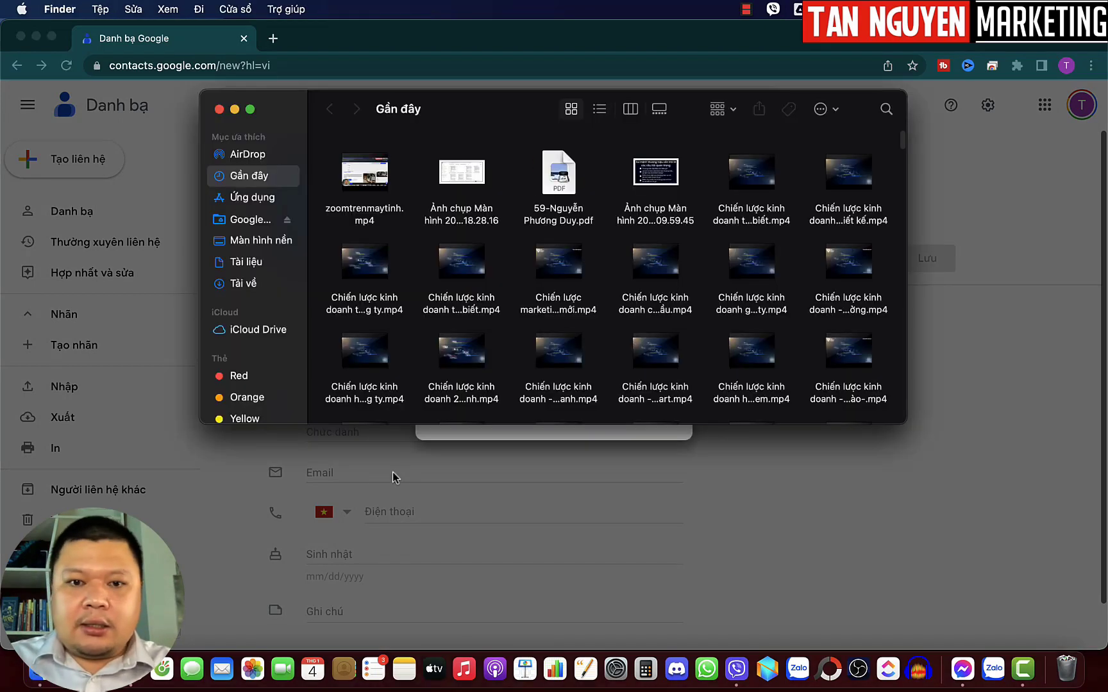
Launch EVKey from the Desktop's EVKeyMac folder, close its settings window and return to Chrome.
click(263, 247)
scroll(614, 359, down, 2)
scroll(608, 359, up, 5)
scroll(603, 364, down, 2)
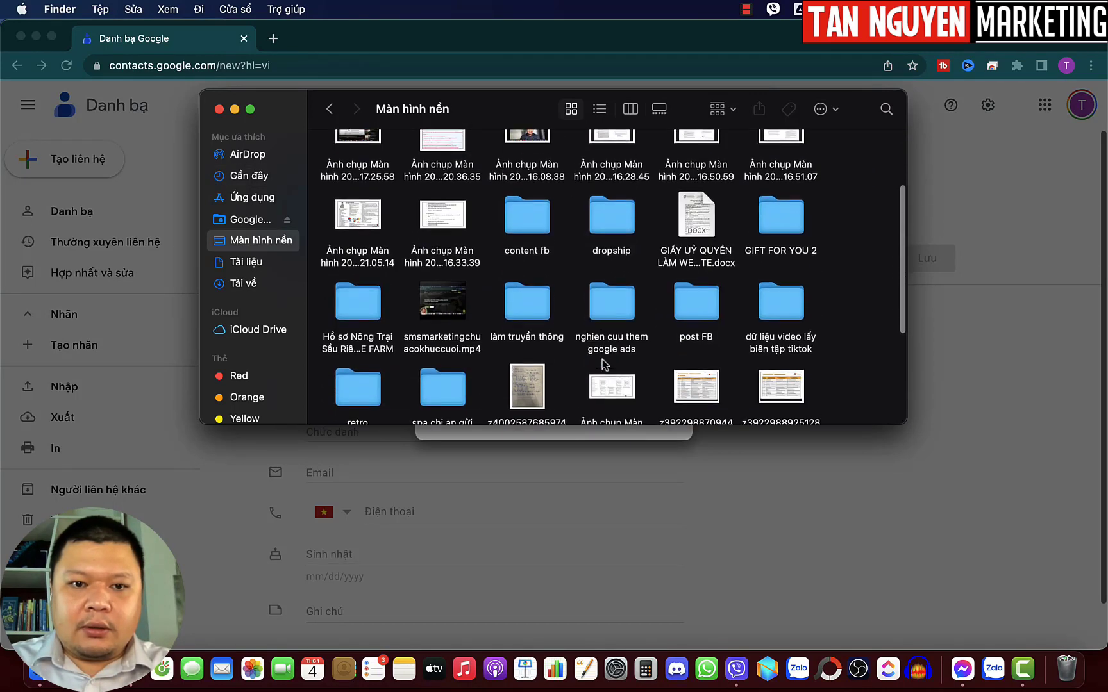
scroll(603, 364, down, 3)
double_click(442, 333)
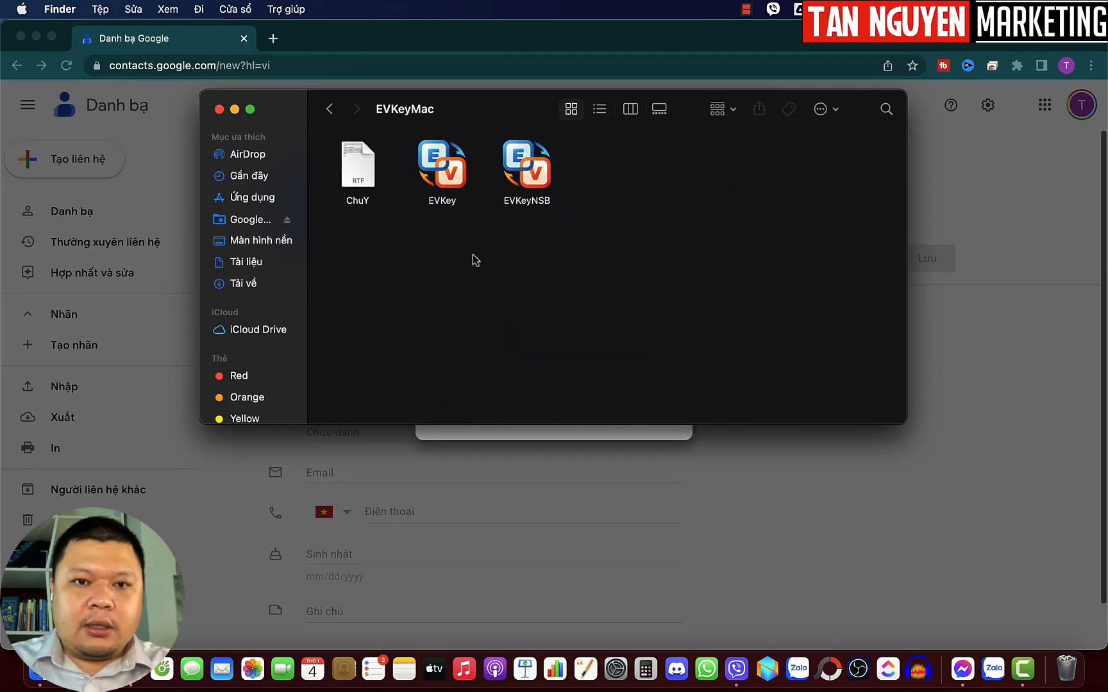
double_click(463, 171)
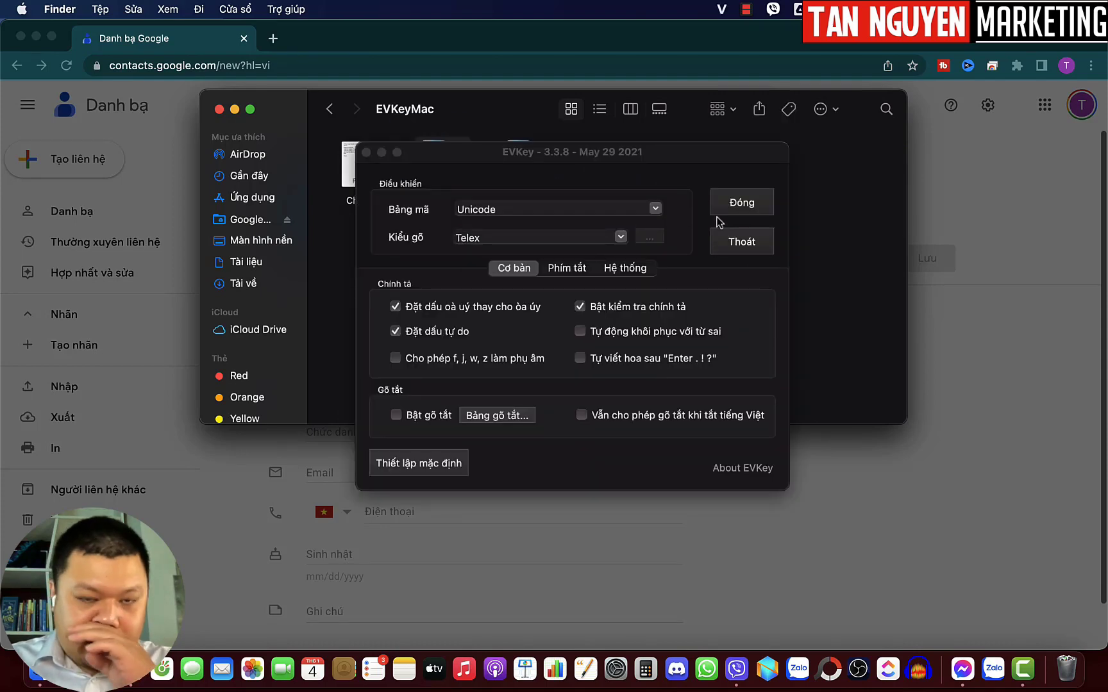
click(724, 211)
click(187, 96)
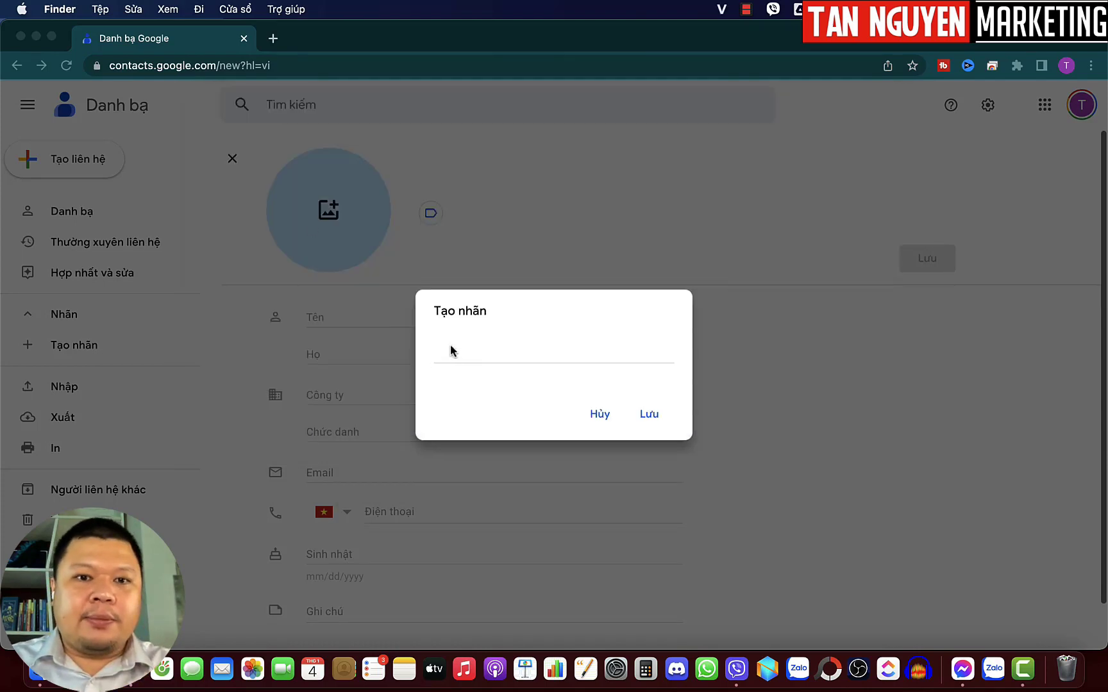
Name the new label 'bạn thân', correcting its accent, and save it.
click(451, 351)
text(bạn thân)
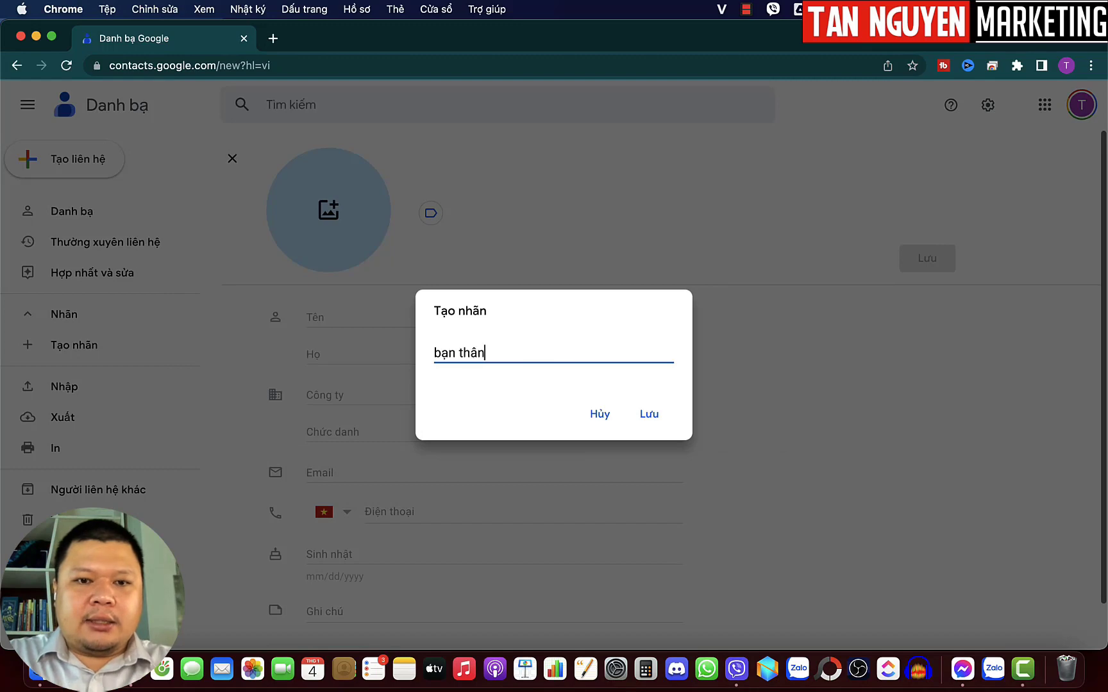
key(BackSpace)
key(BackSpace)
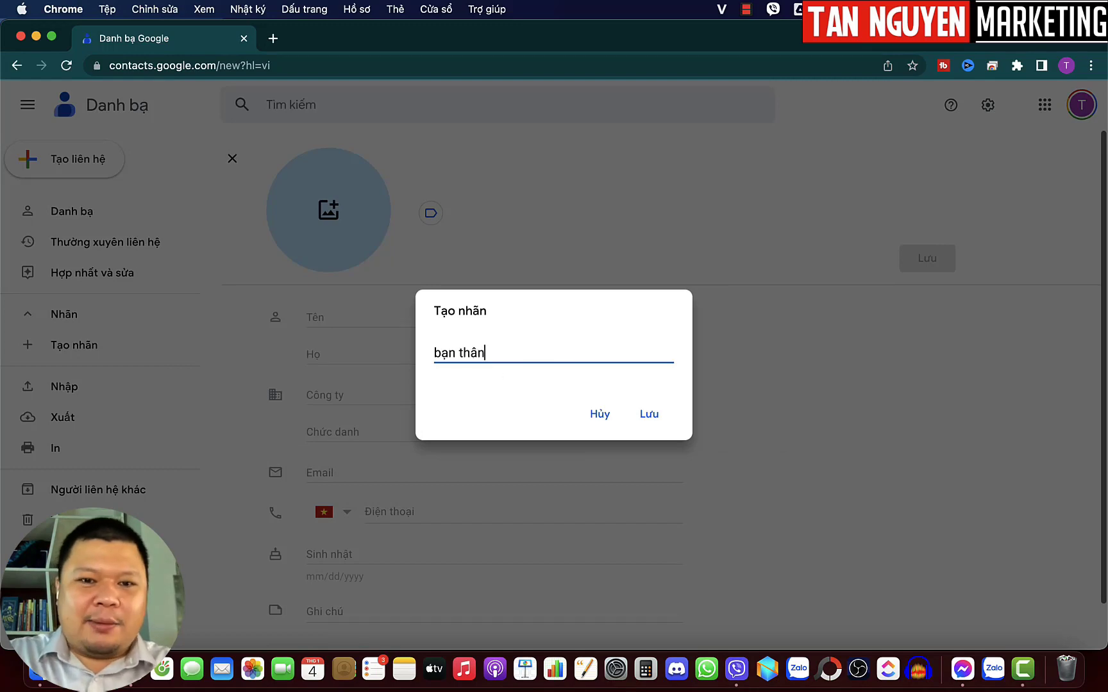
text(ân)
click(644, 414)
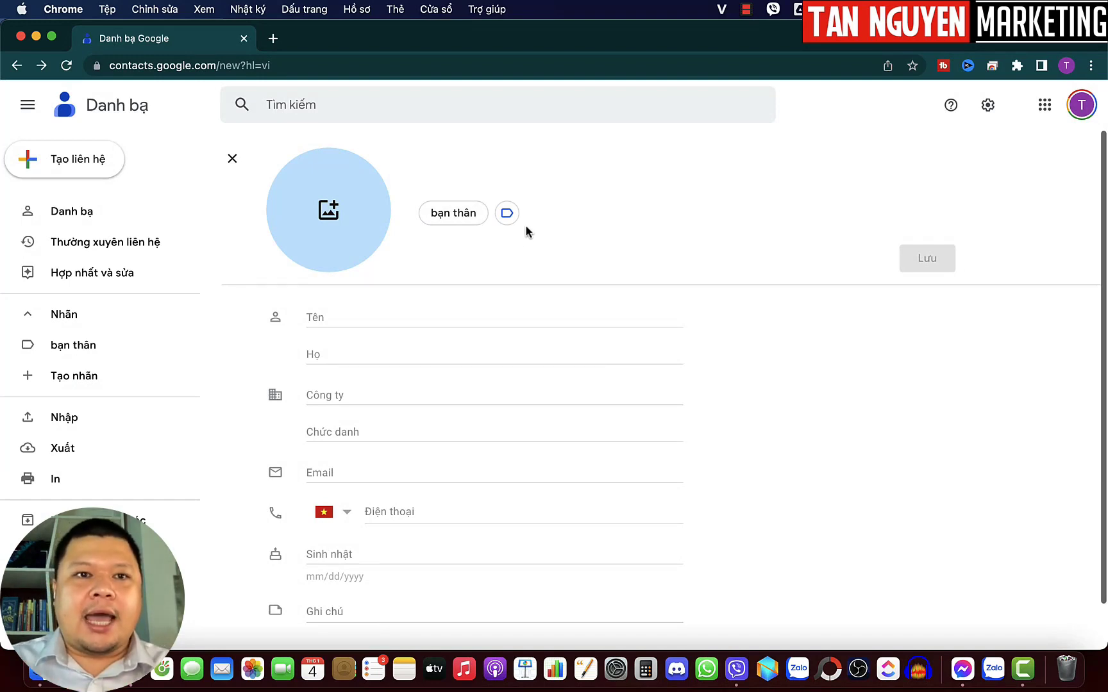
Set the Poodle illustration as the contact's photo, keeping the original unfiltered image.
click(314, 223)
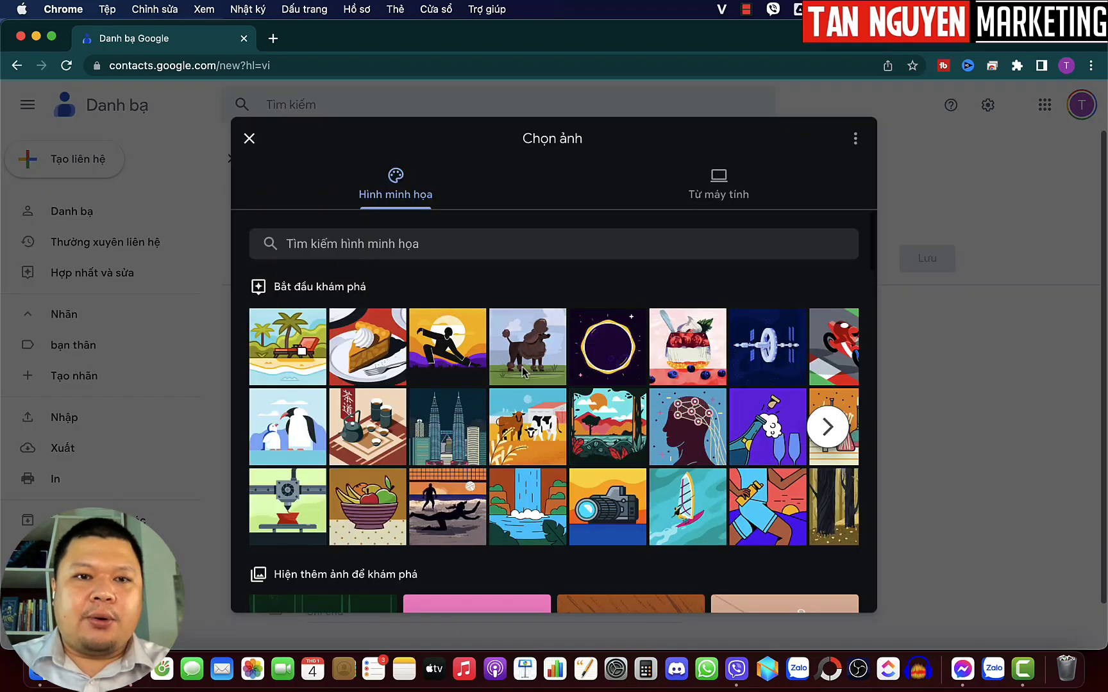
click(718, 186)
click(409, 196)
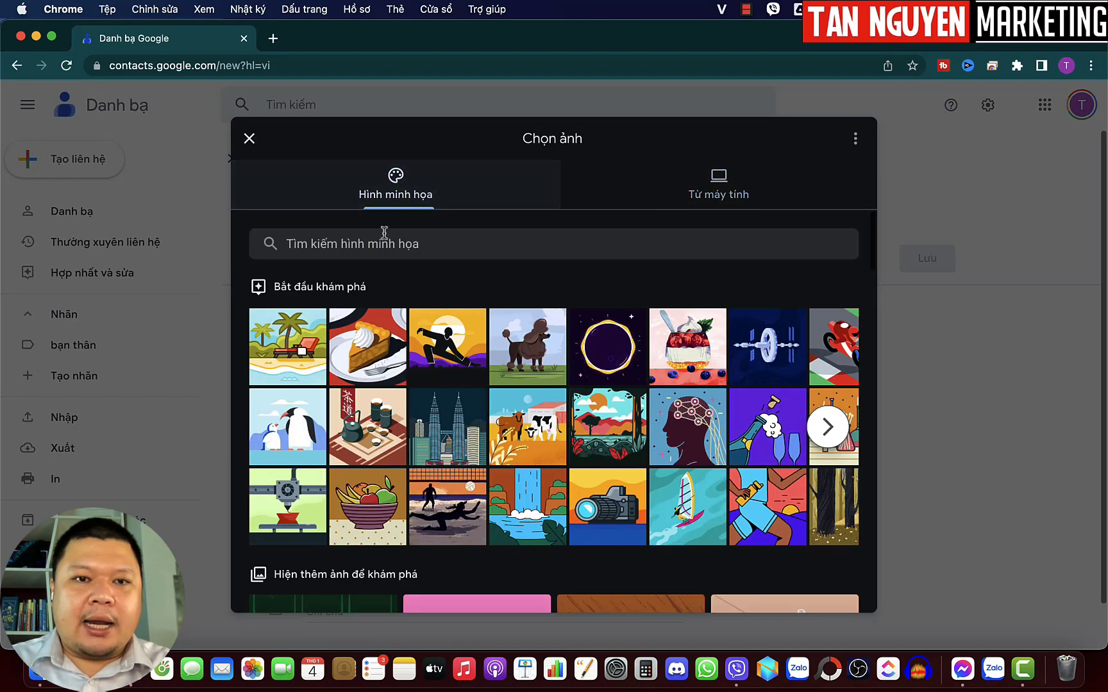
click(648, 460)
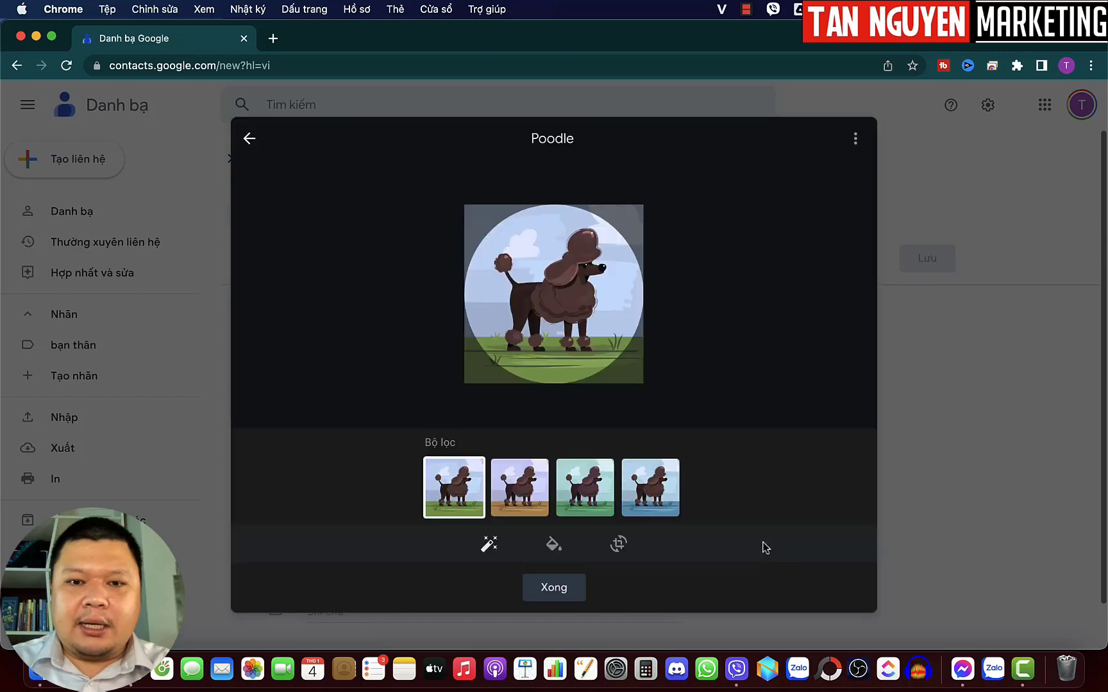
click(609, 460)
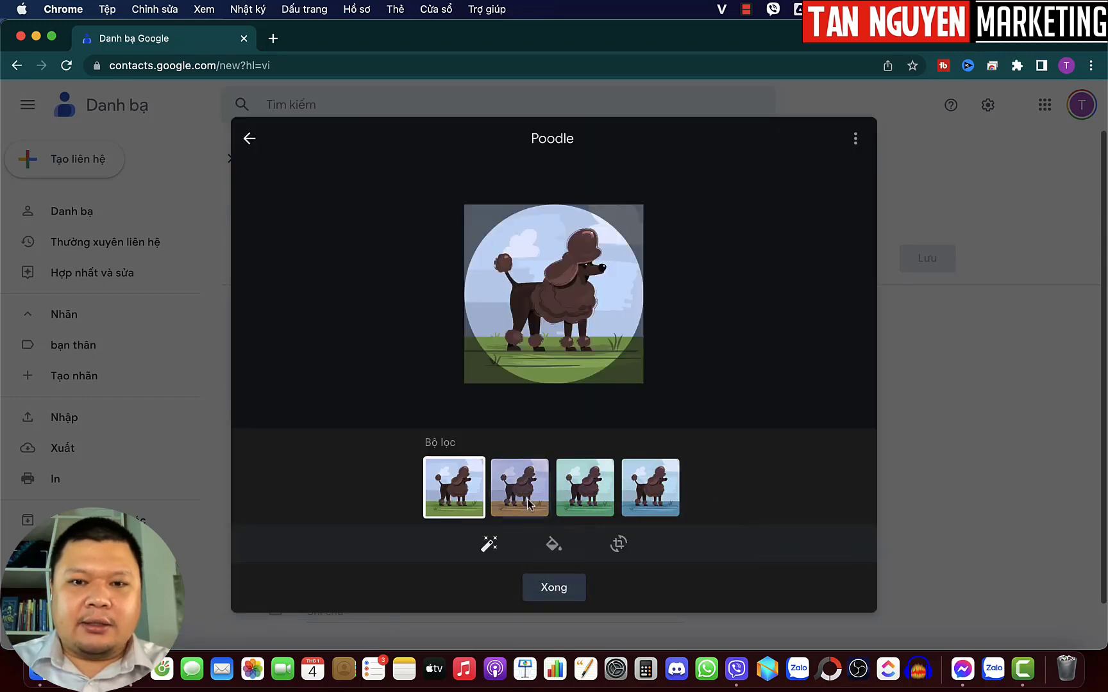
click(477, 506)
click(545, 587)
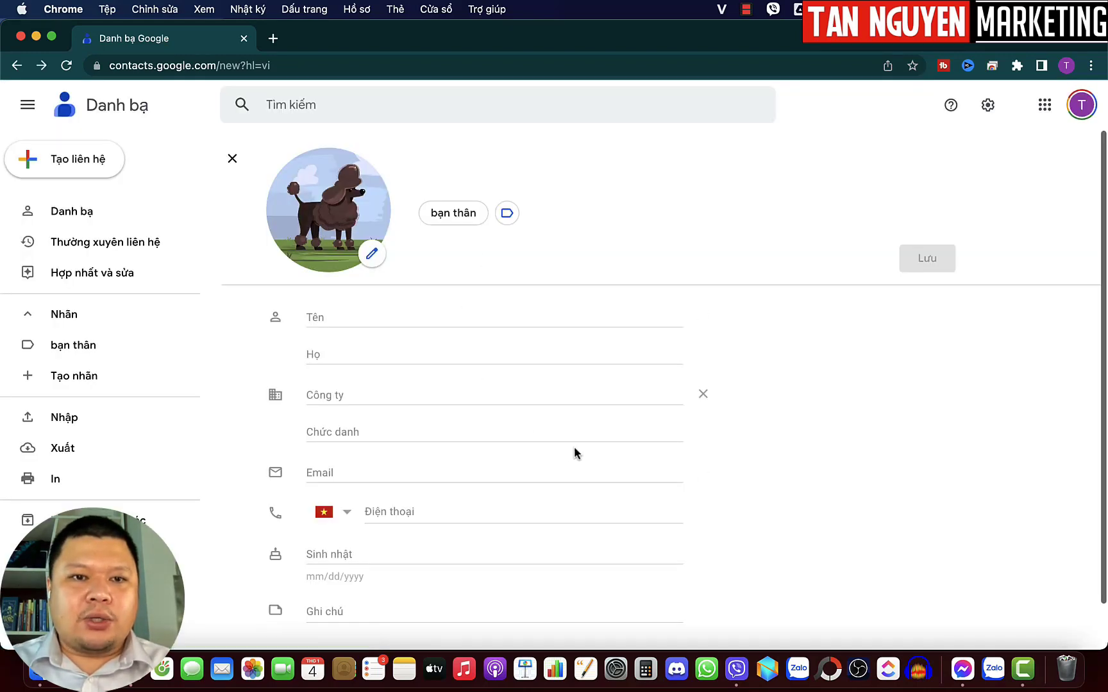
Enter the contact's first and last name, company ACB, job title CEO and email address.
click(352, 324)
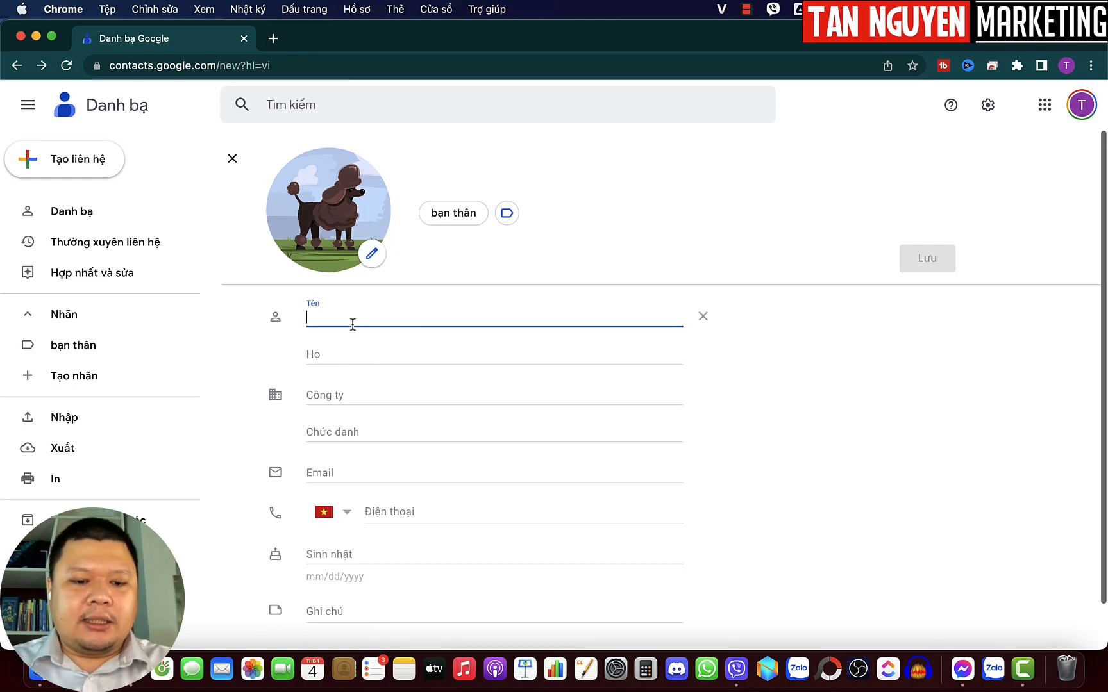
text(da)
click(351, 357)
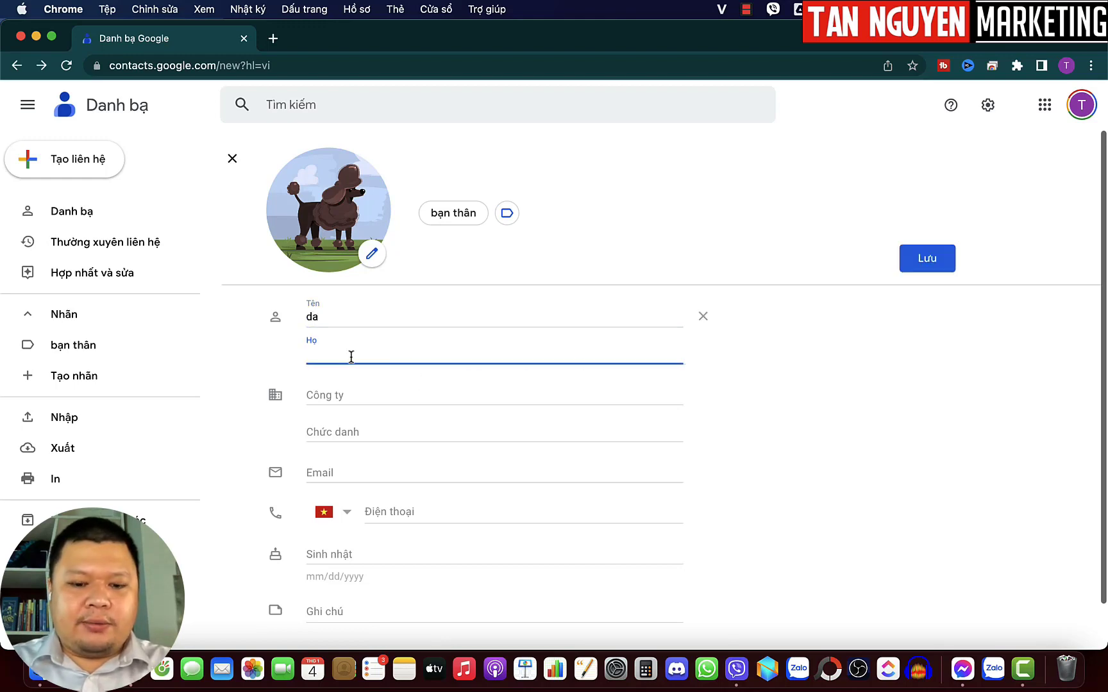
text(te)
key(Tab)
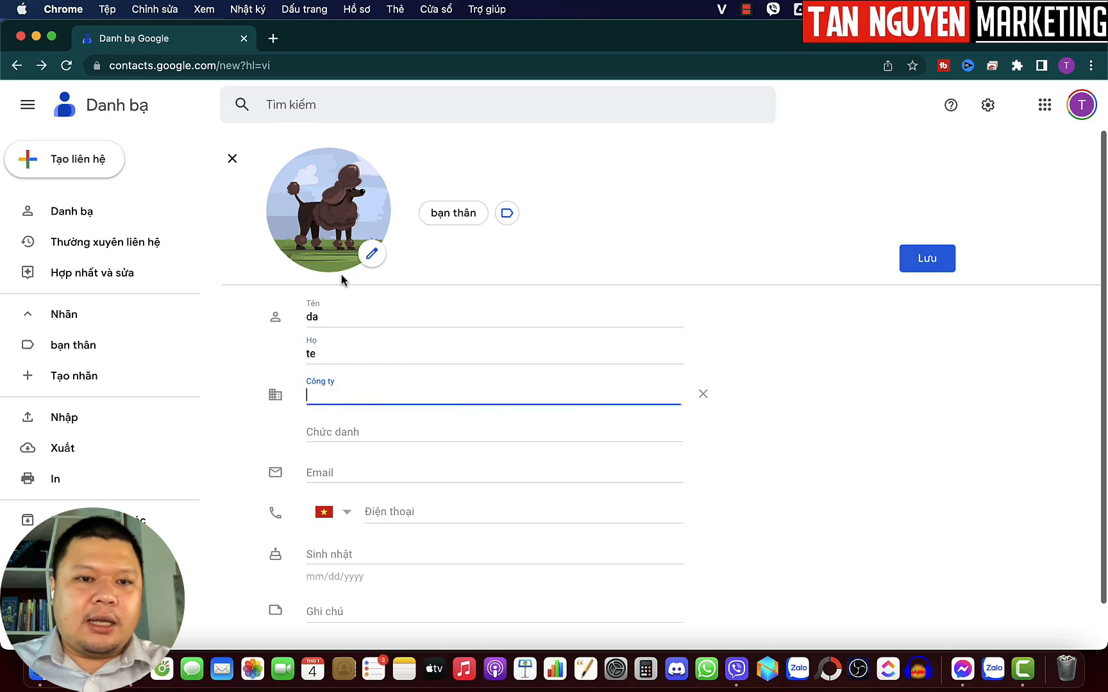
click(410, 430)
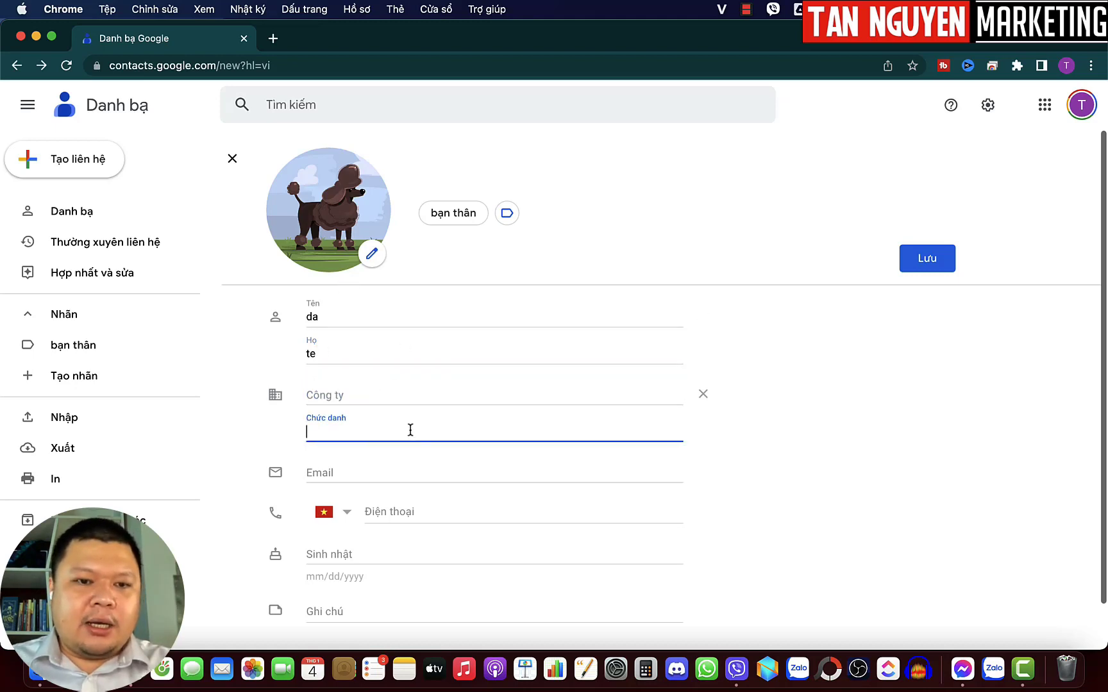
click(374, 392)
text(ACB)
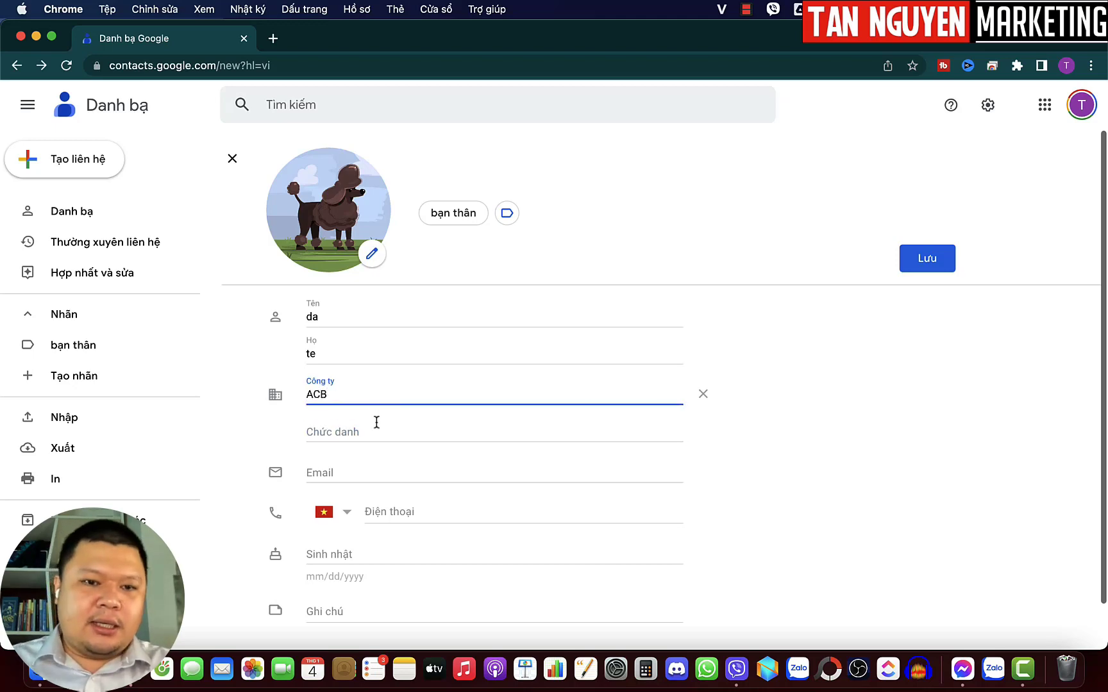
click(375, 425)
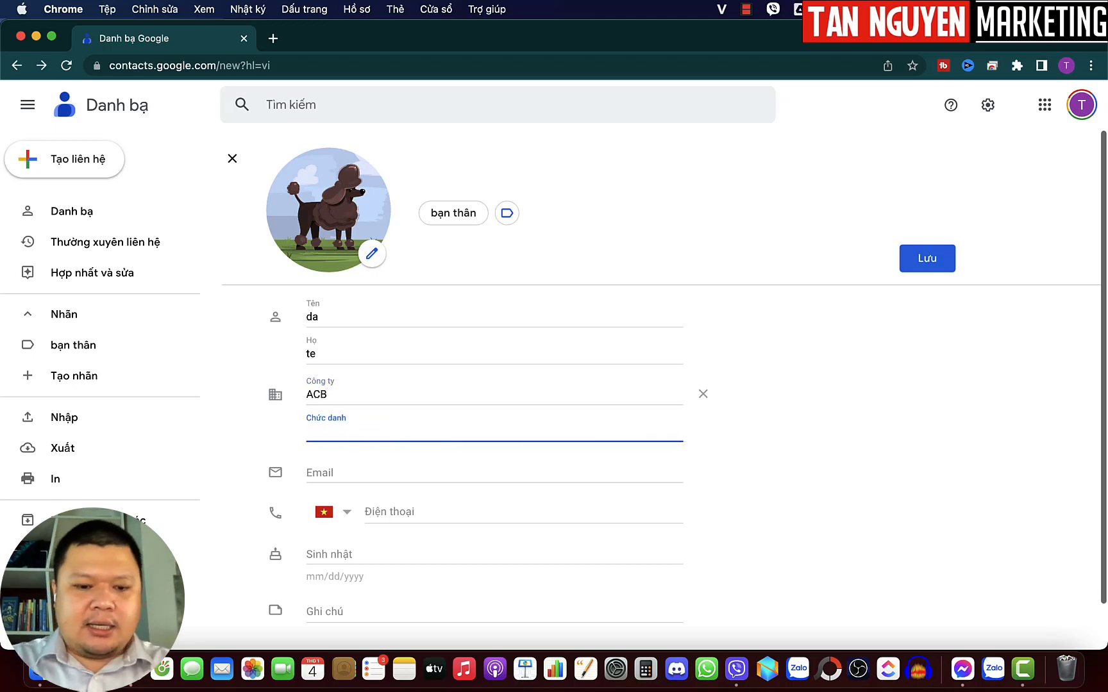
text(CEO)
click(371, 474)
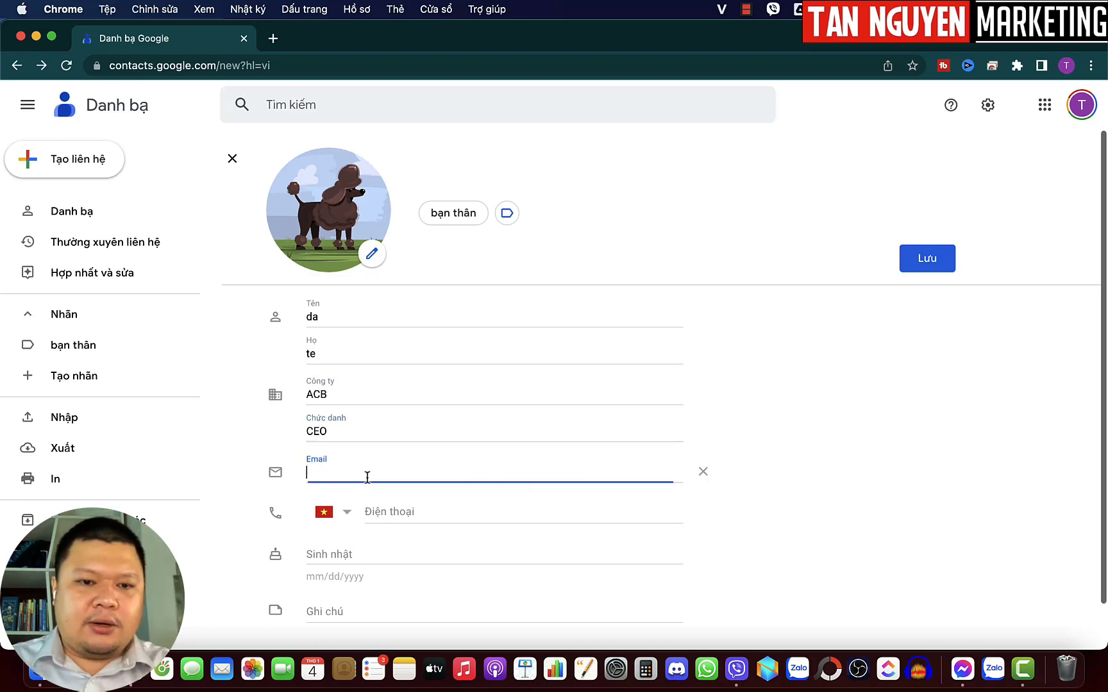
text(xxx)
Look at the email label choices, then add and remove an empty second email entry.
scroll(561, 544, down, 2)
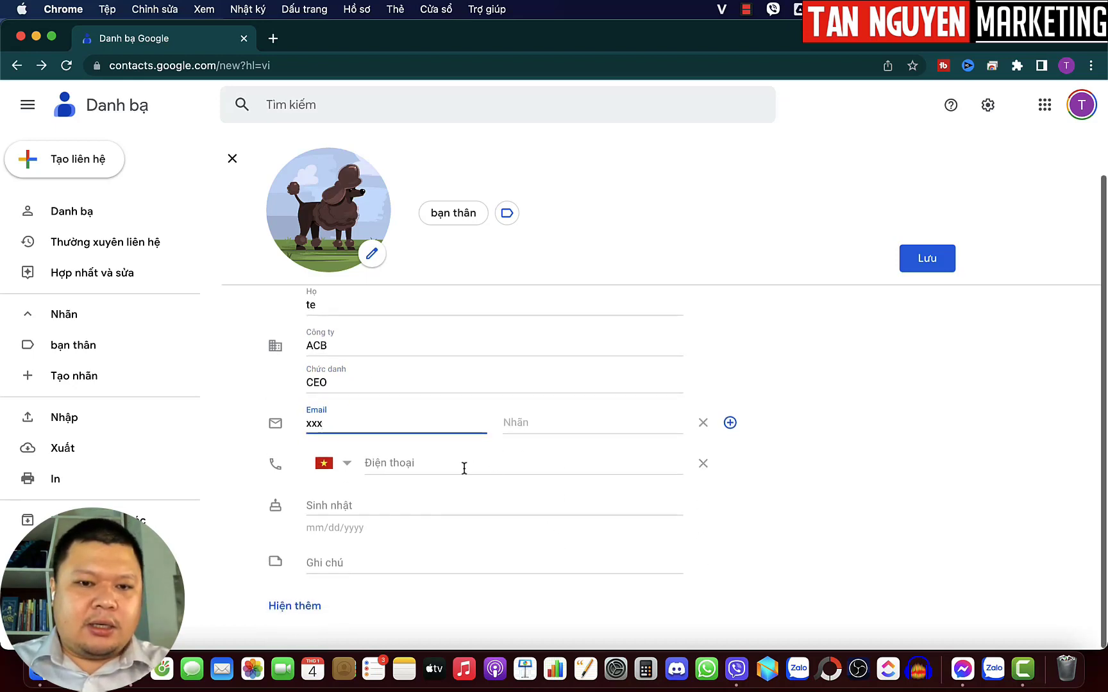
click(522, 428)
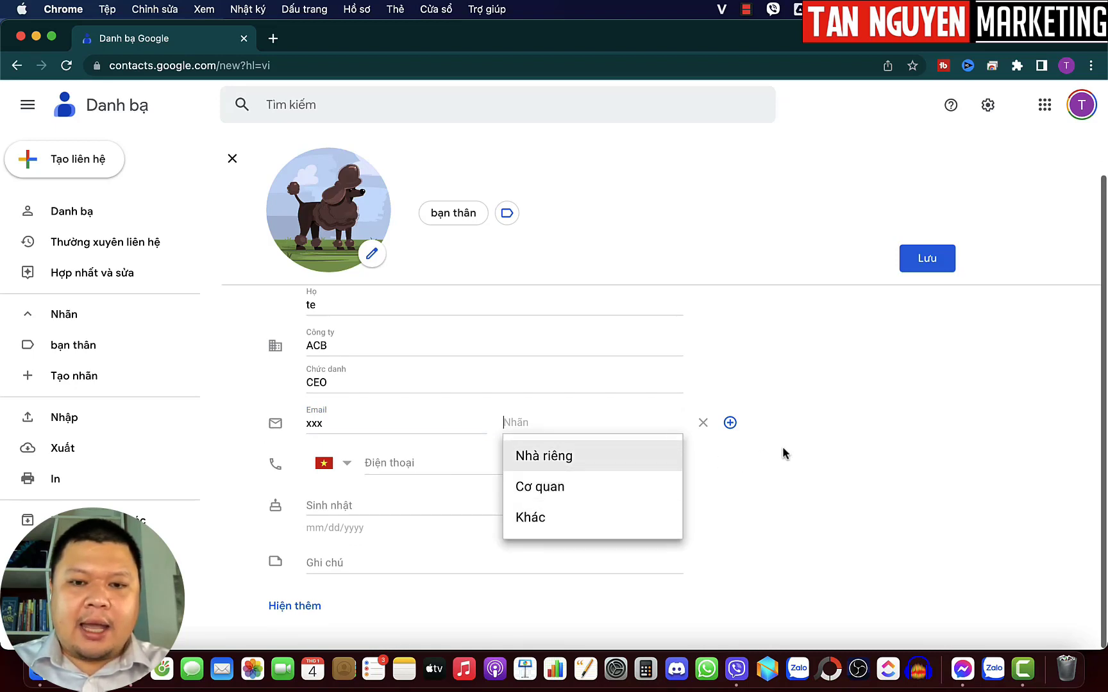
click(823, 456)
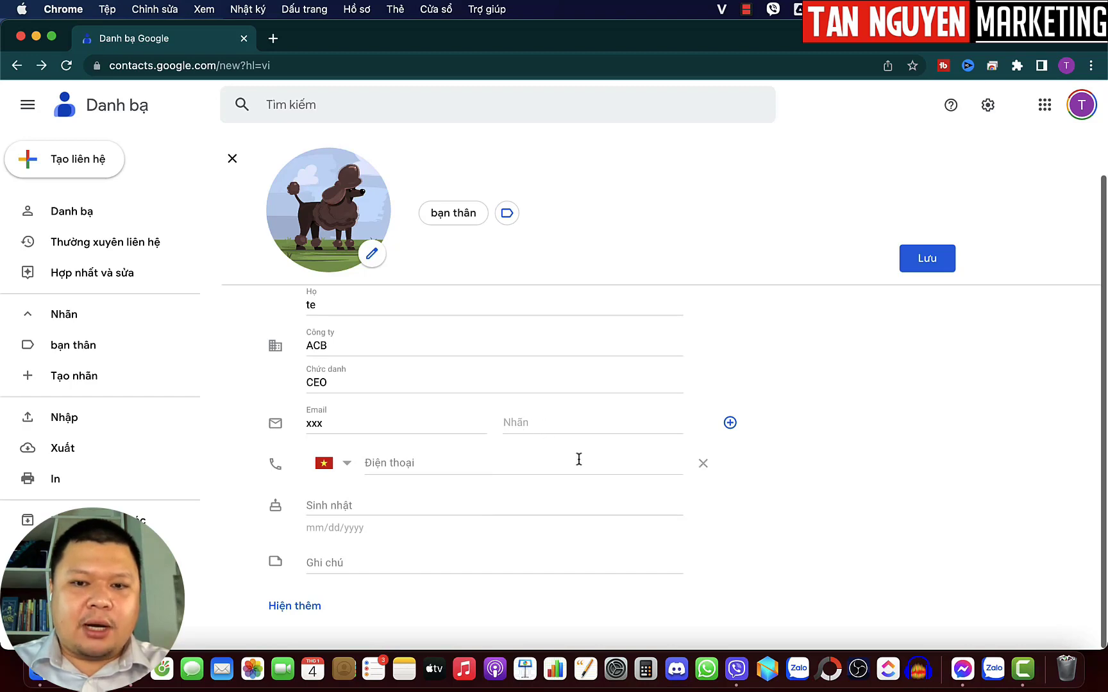
click(731, 425)
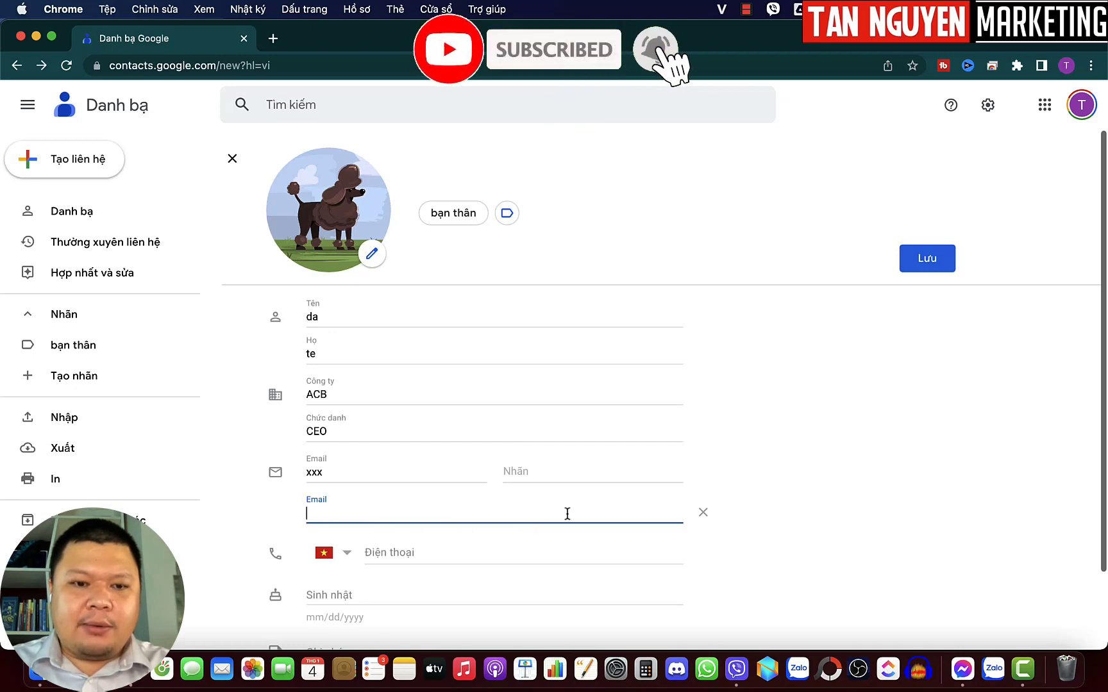
click(703, 515)
scroll(641, 513, down, 1)
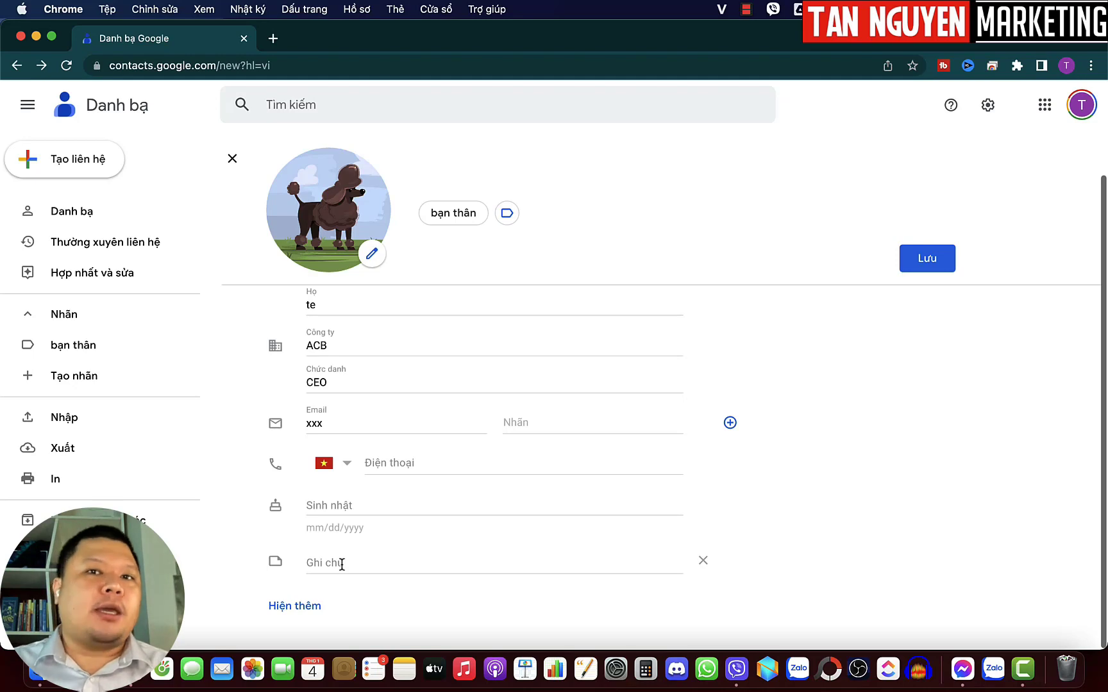
Expand the extra fields, scroll through address, website and others, then collapse them with Ẩn bớt.
click(299, 615)
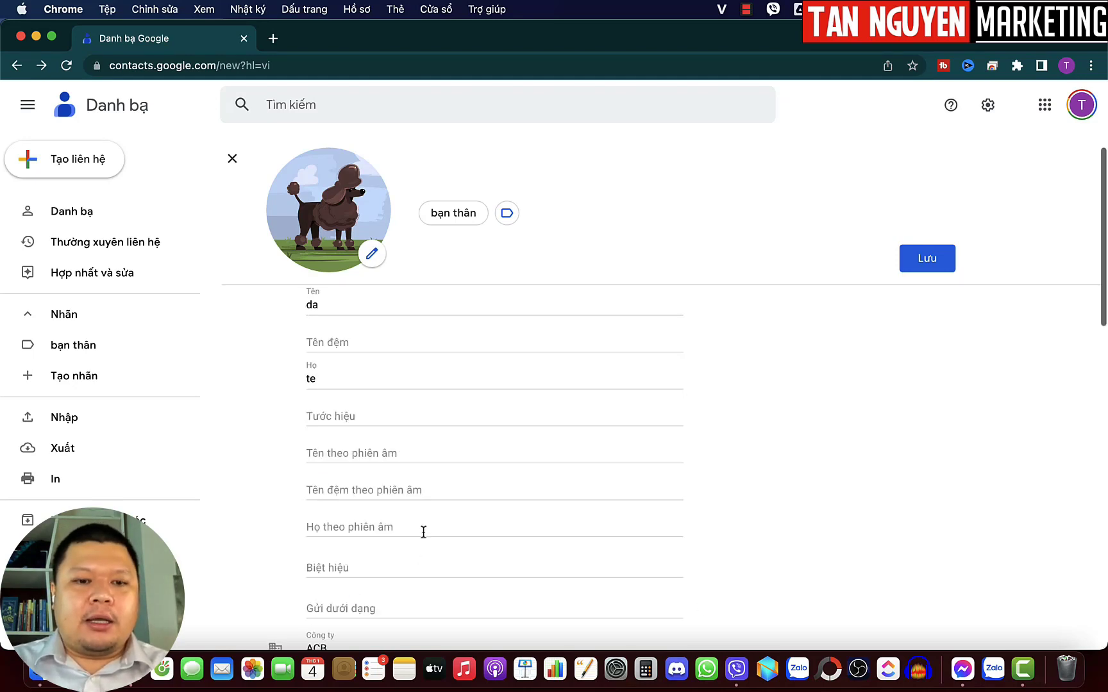
scroll(423, 532, down, 5)
scroll(423, 532, up, 3)
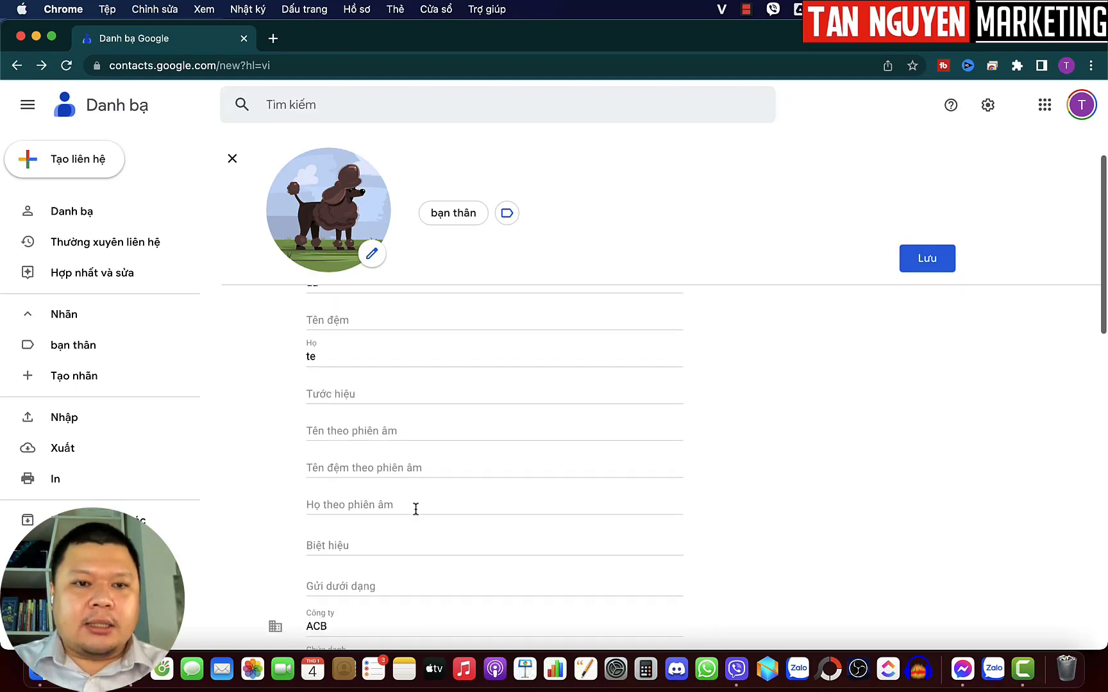
scroll(387, 444, down, 1)
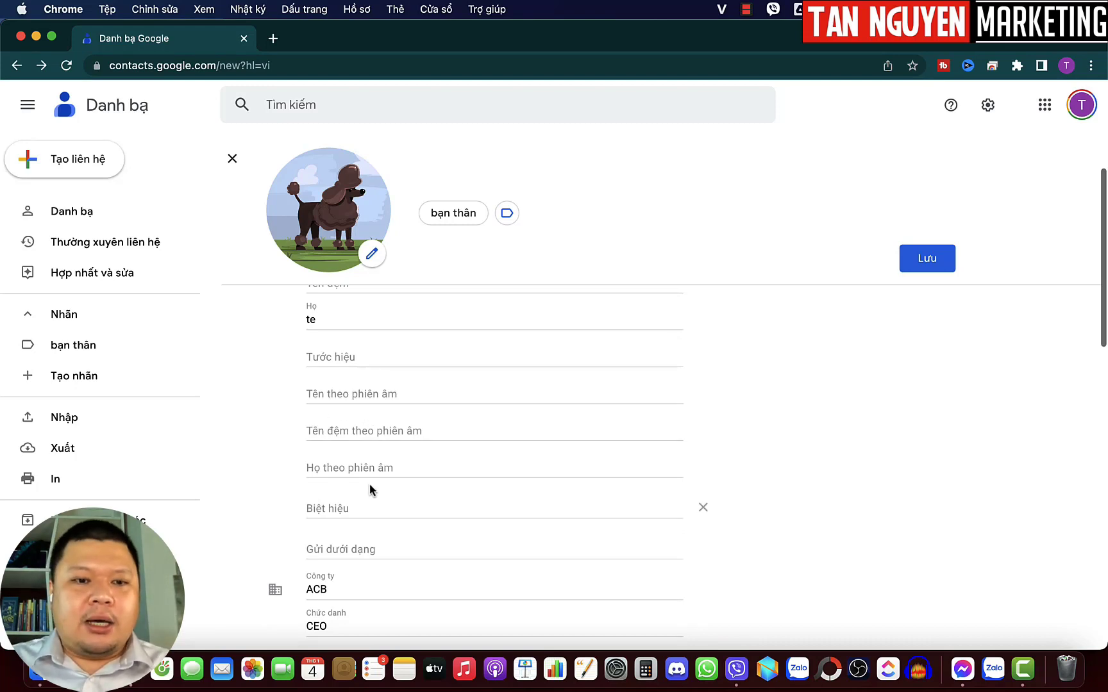
scroll(369, 484, down, 2)
scroll(368, 452, down, 1)
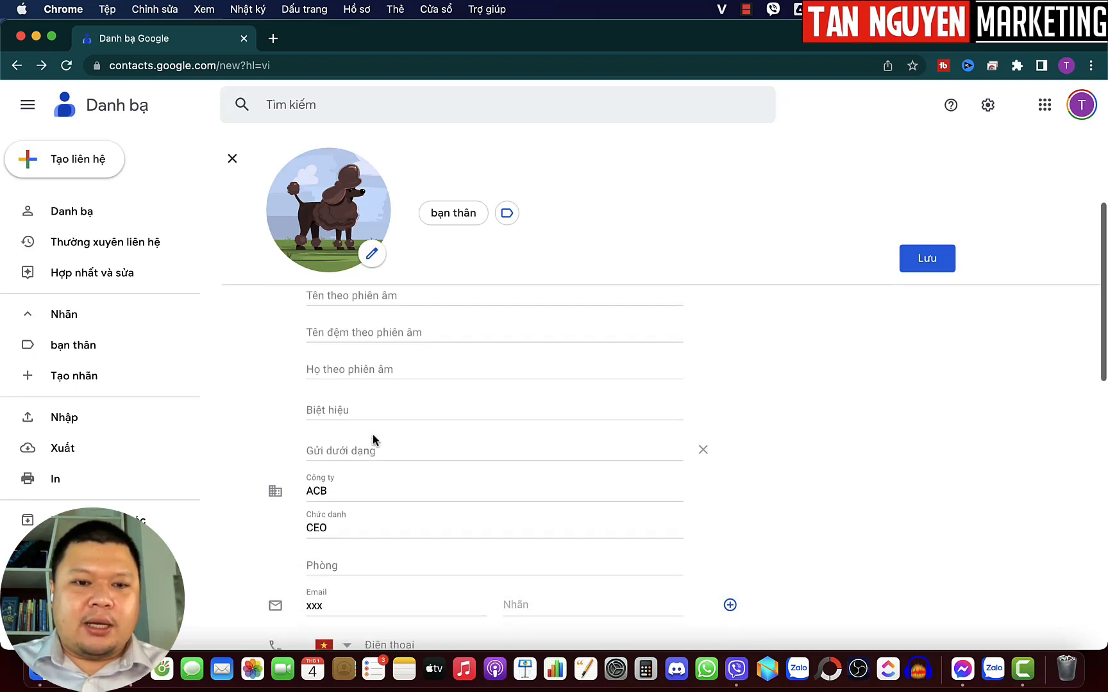
scroll(371, 456, down, 2)
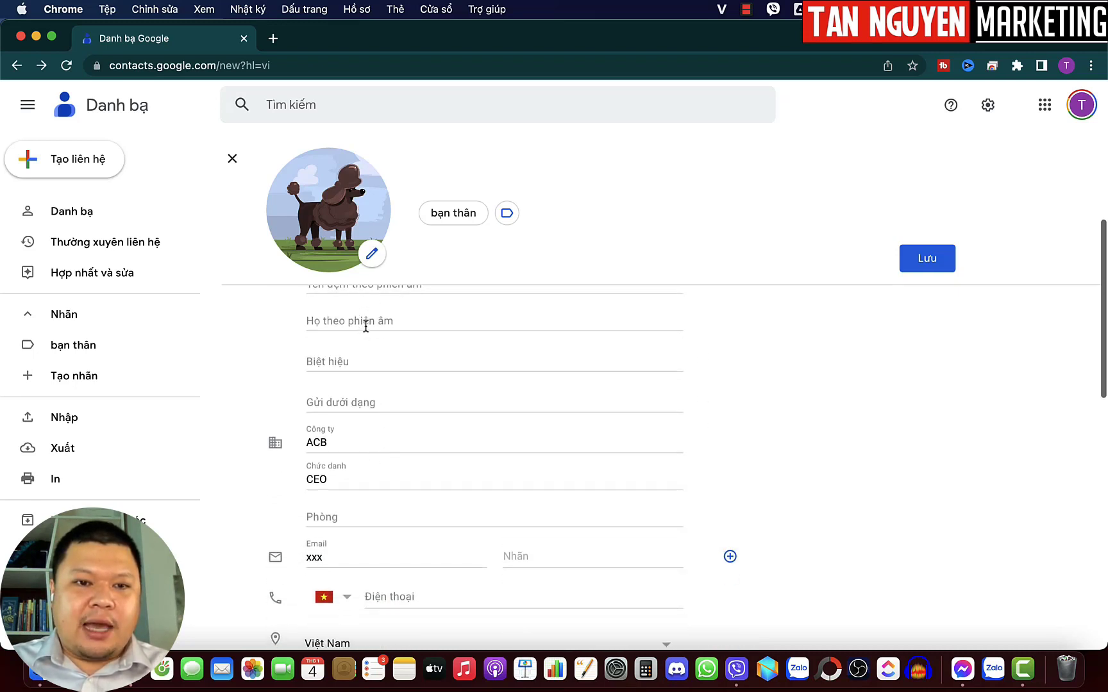
scroll(372, 336, down, 4)
scroll(423, 449, down, 3)
scroll(462, 519, down, 2)
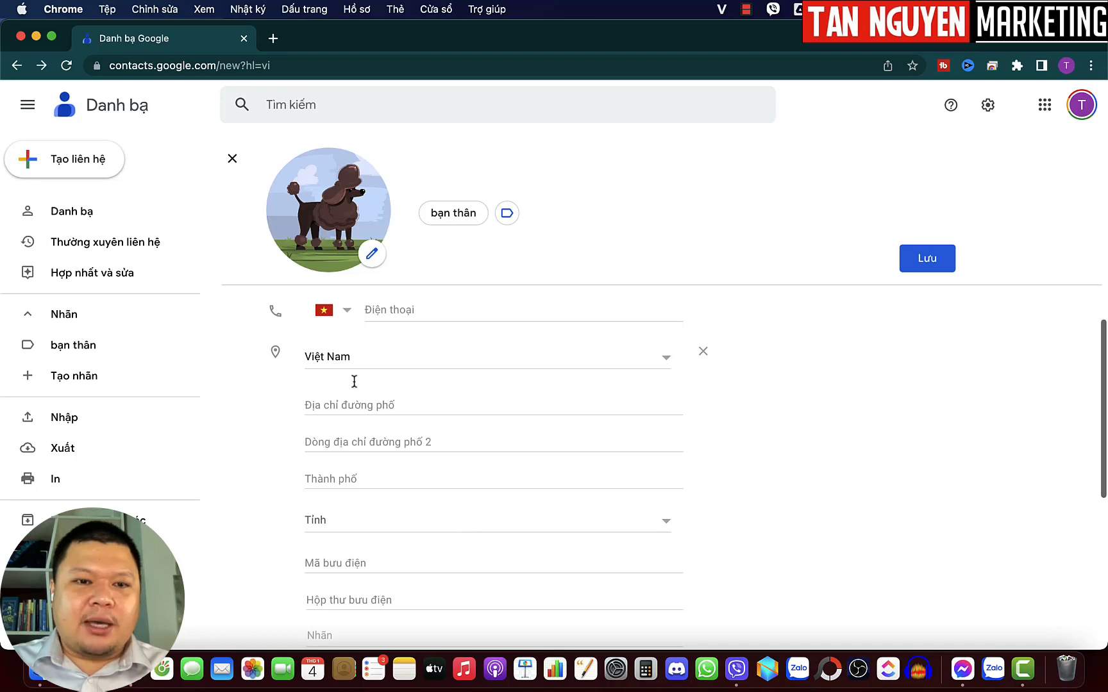
scroll(354, 381, down, 2)
scroll(373, 400, down, 3)
scroll(375, 410, down, 1)
scroll(393, 403, down, 3)
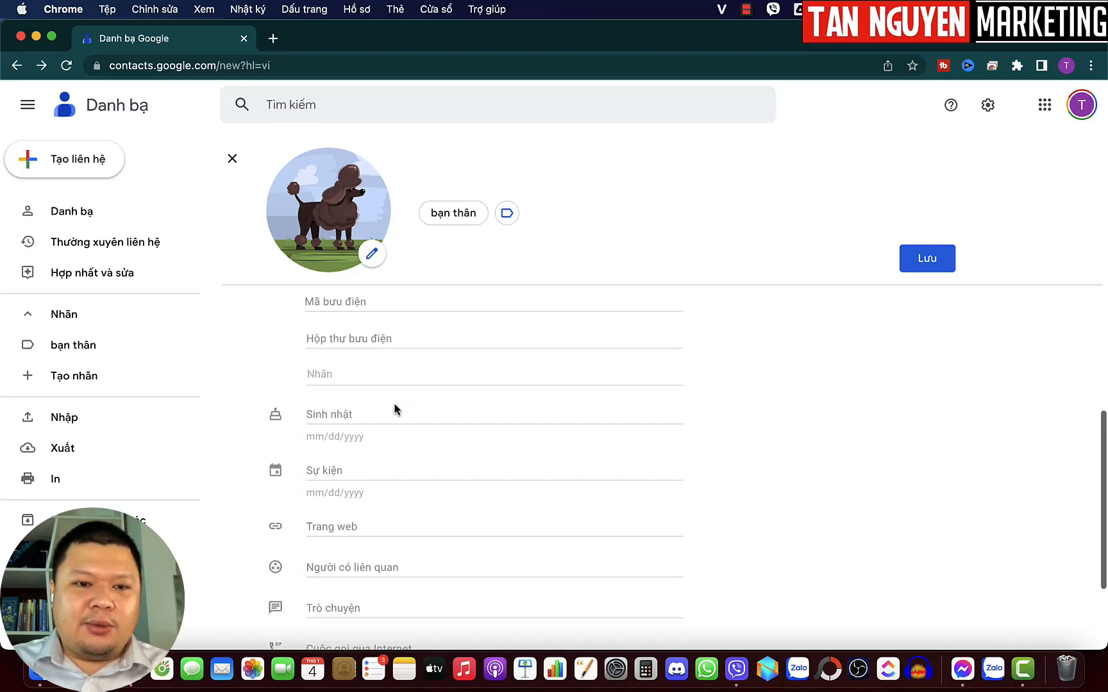
scroll(397, 408, down, 1)
scroll(403, 409, up, 5)
scroll(442, 429, up, 2)
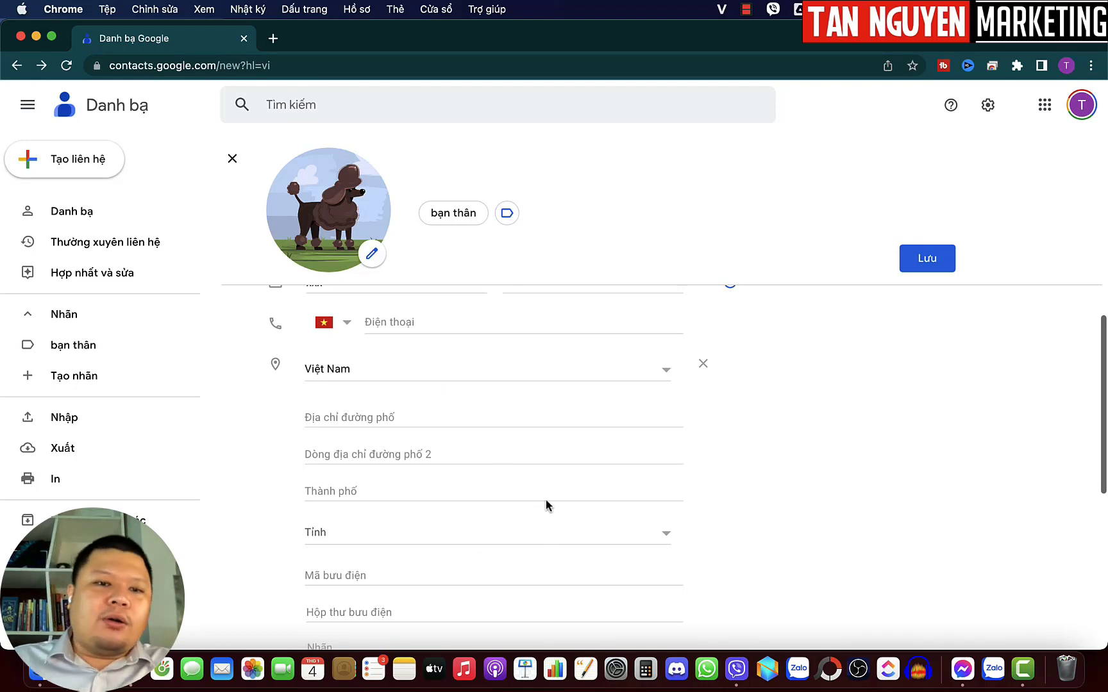
scroll(544, 499, down, 5)
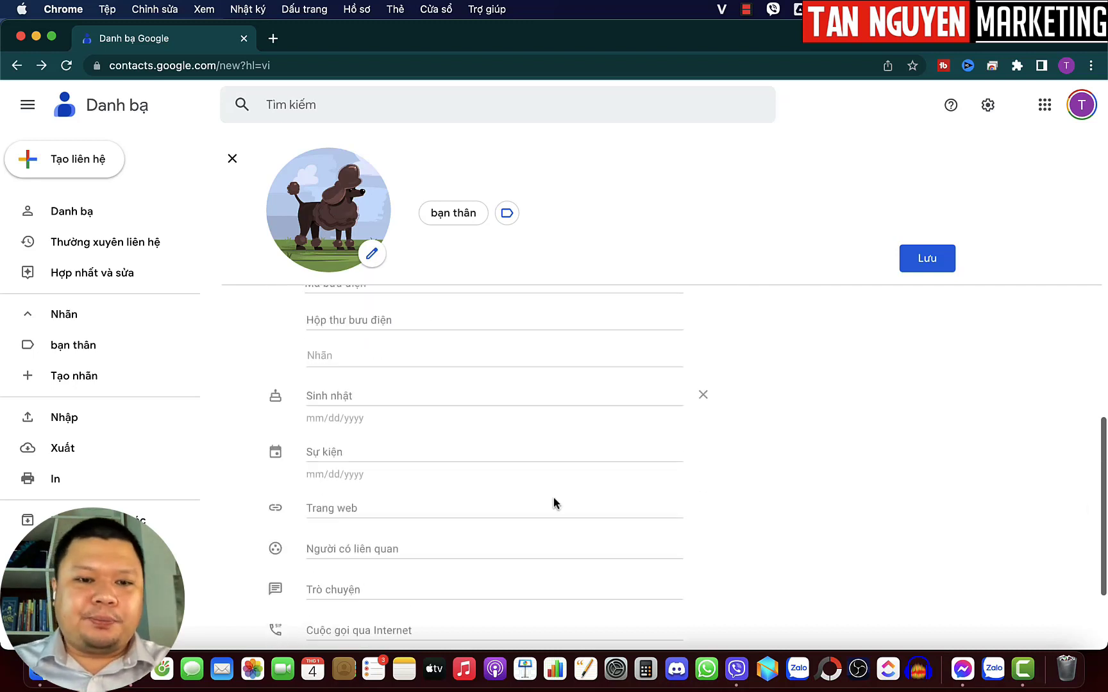
scroll(554, 519, down, 3)
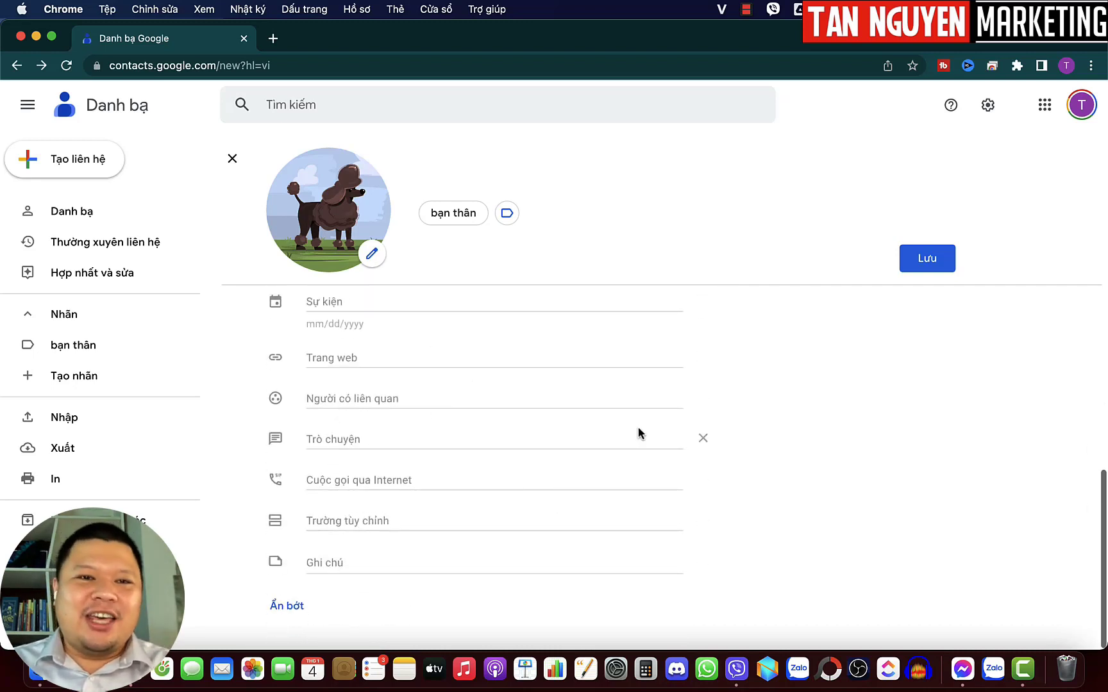
click(286, 606)
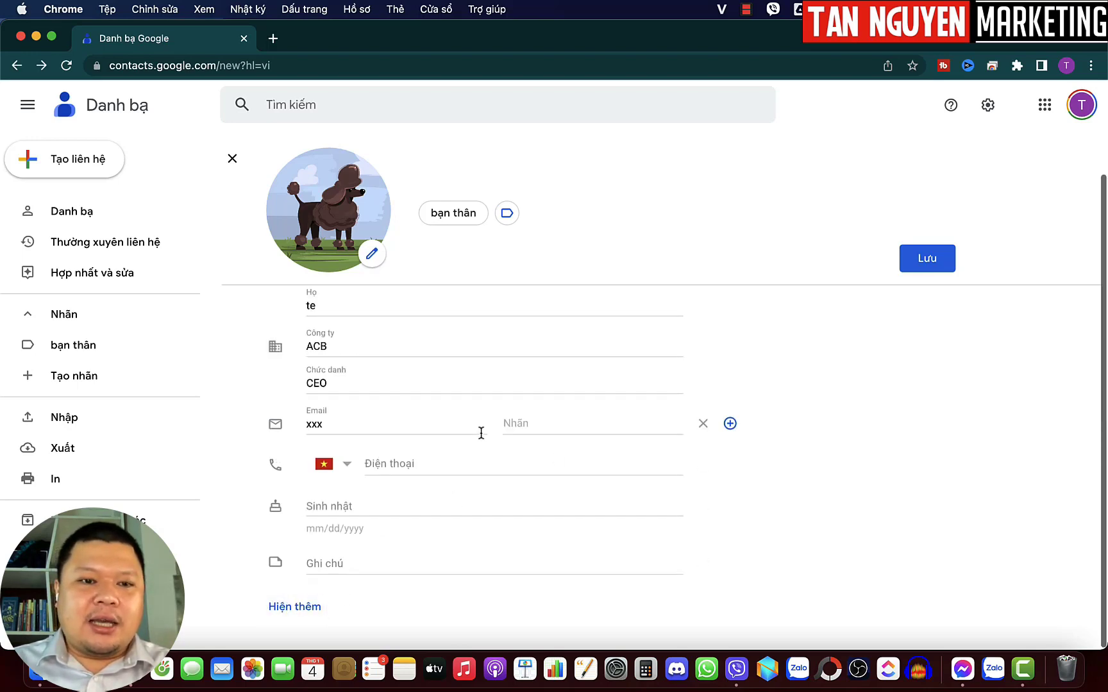
Save the contact so its page lists CEO • ACB, the bạn thân label and email.
scroll(407, 554, up, 2)
scroll(440, 527, up, 1)
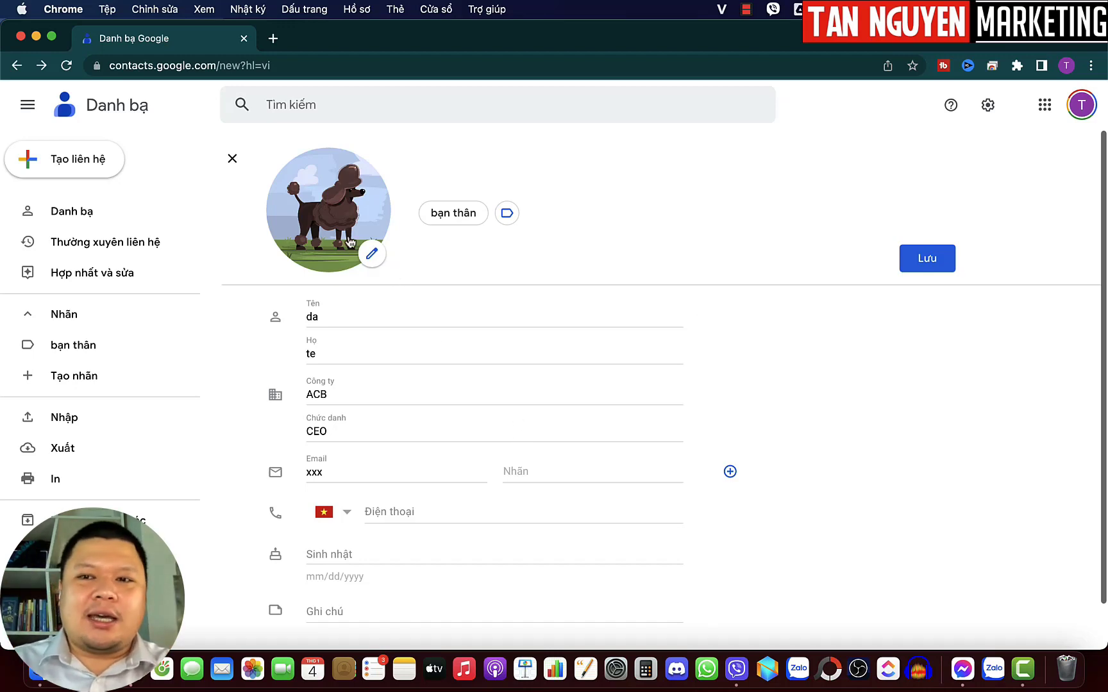
click(927, 256)
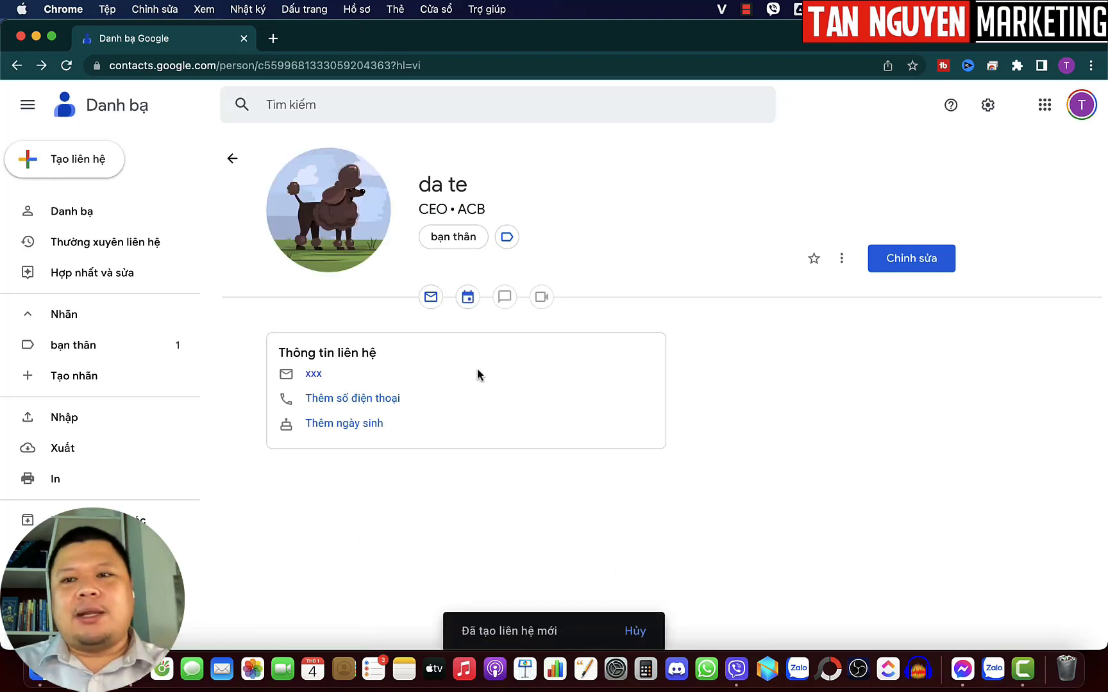
click(910, 259)
click(704, 316)
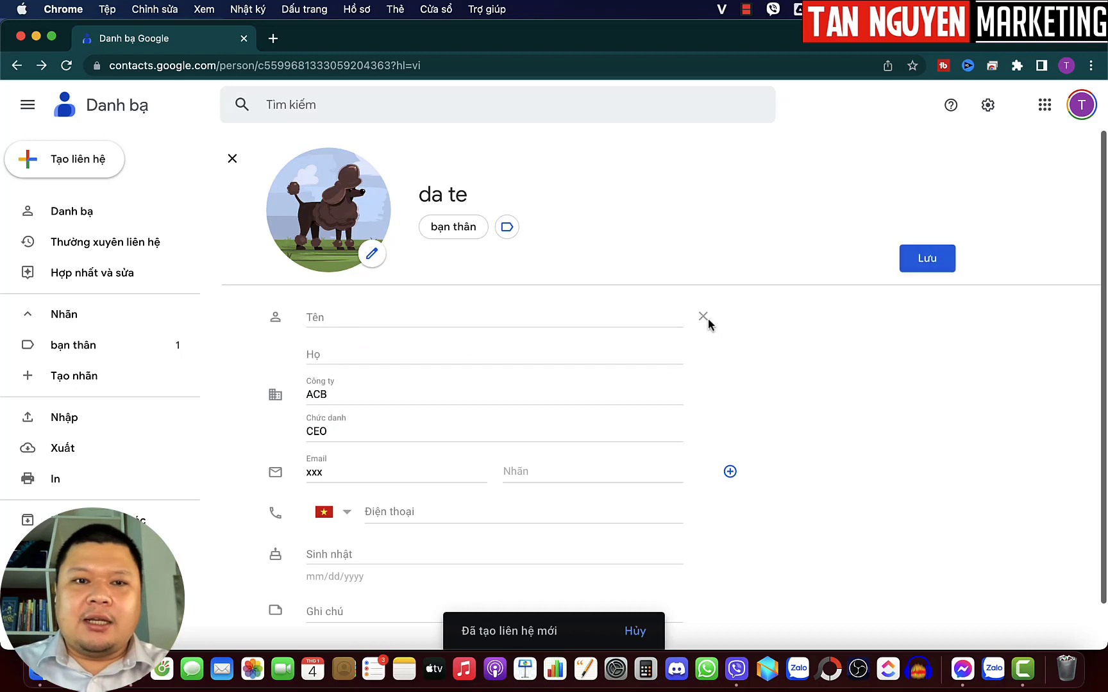
click(232, 158)
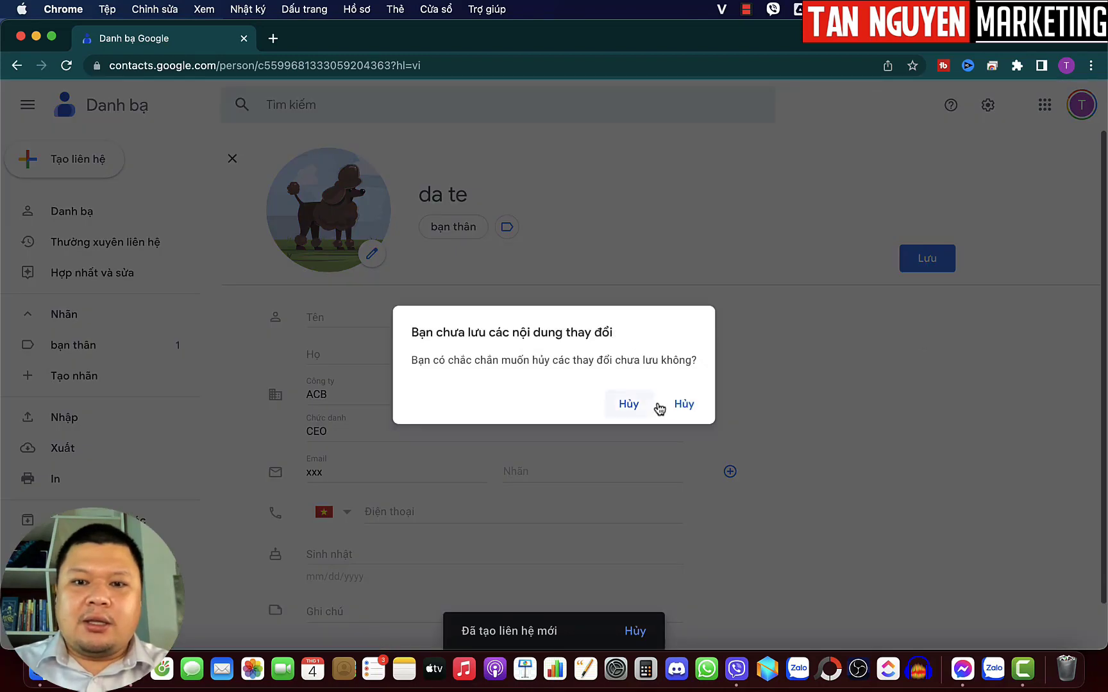
click(707, 415)
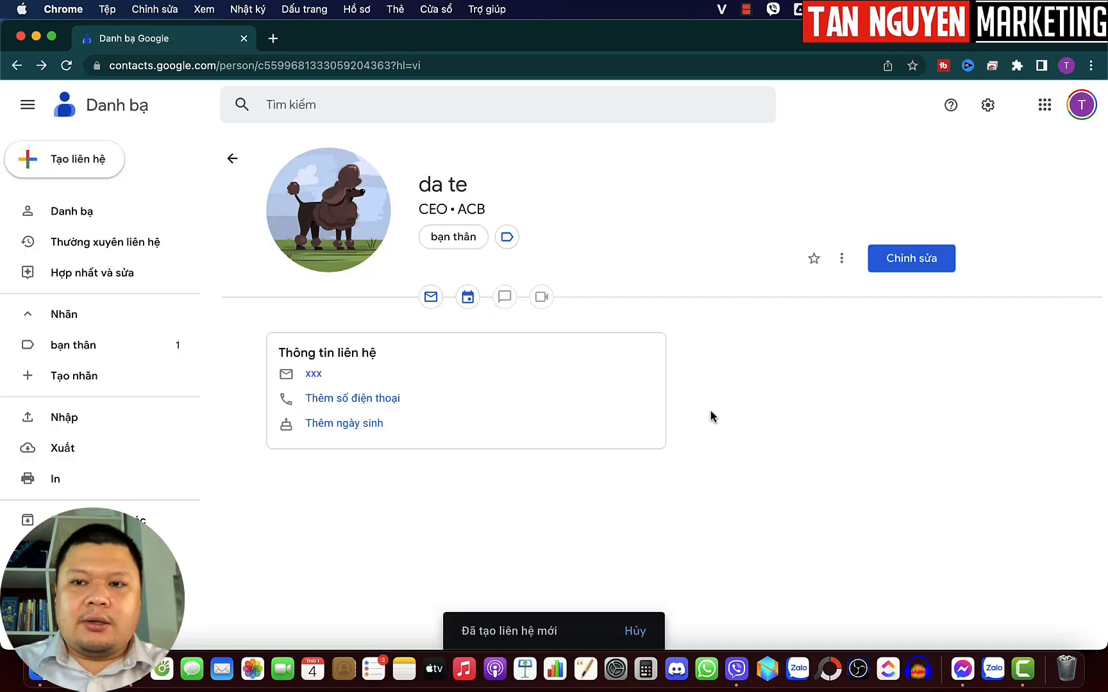
click(812, 260)
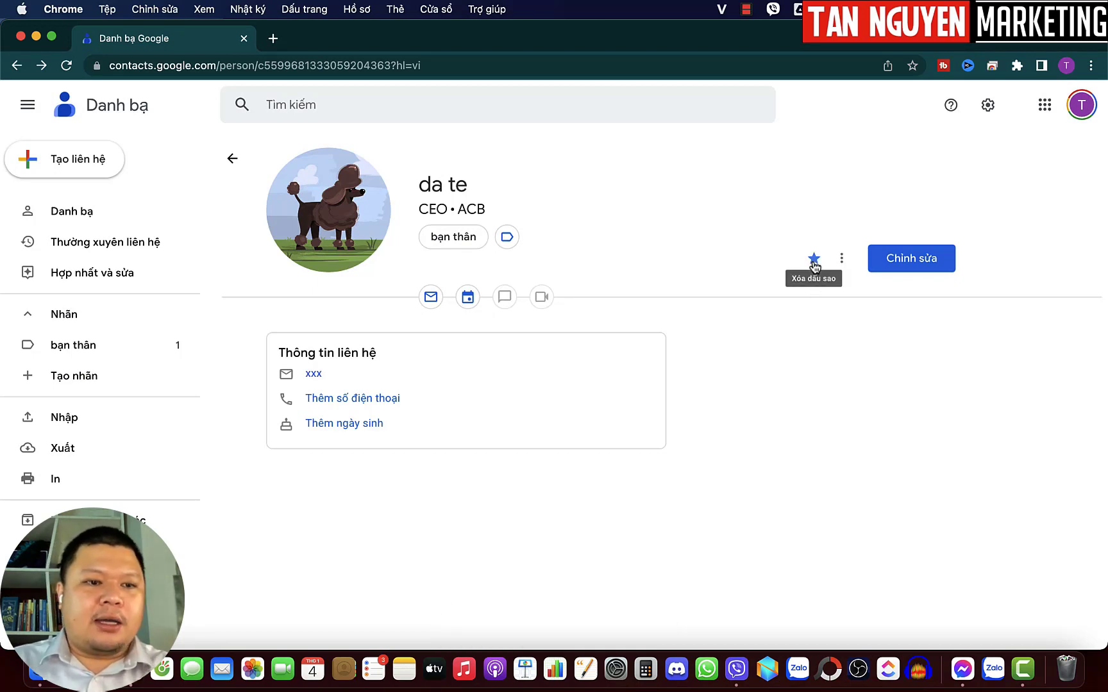
click(814, 263)
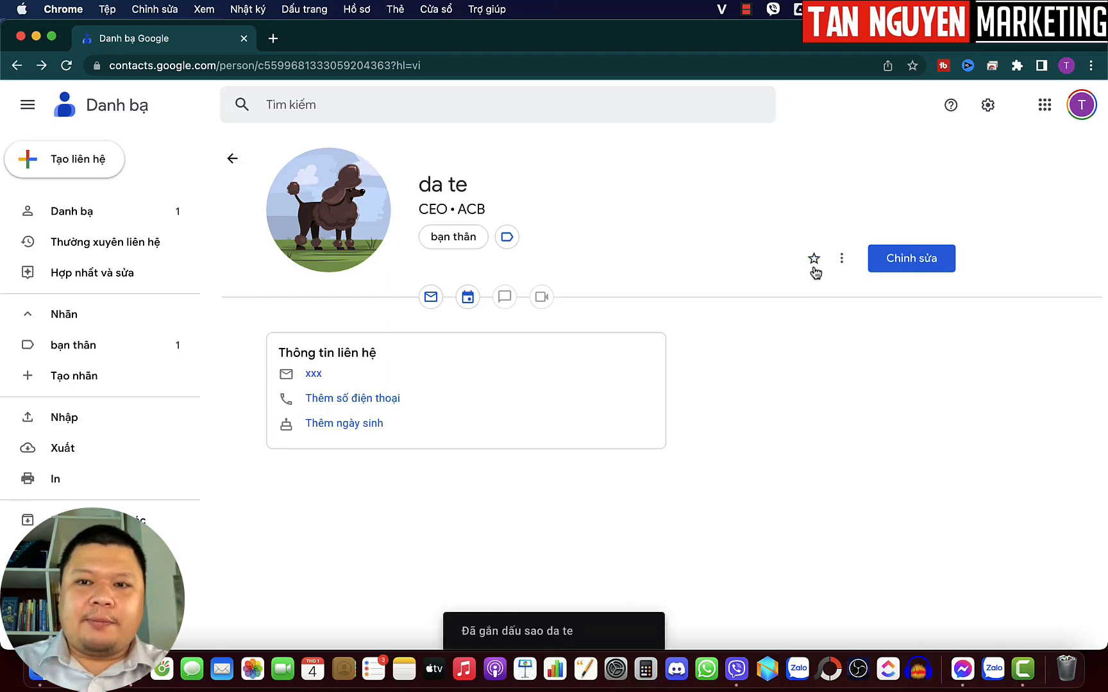
click(838, 262)
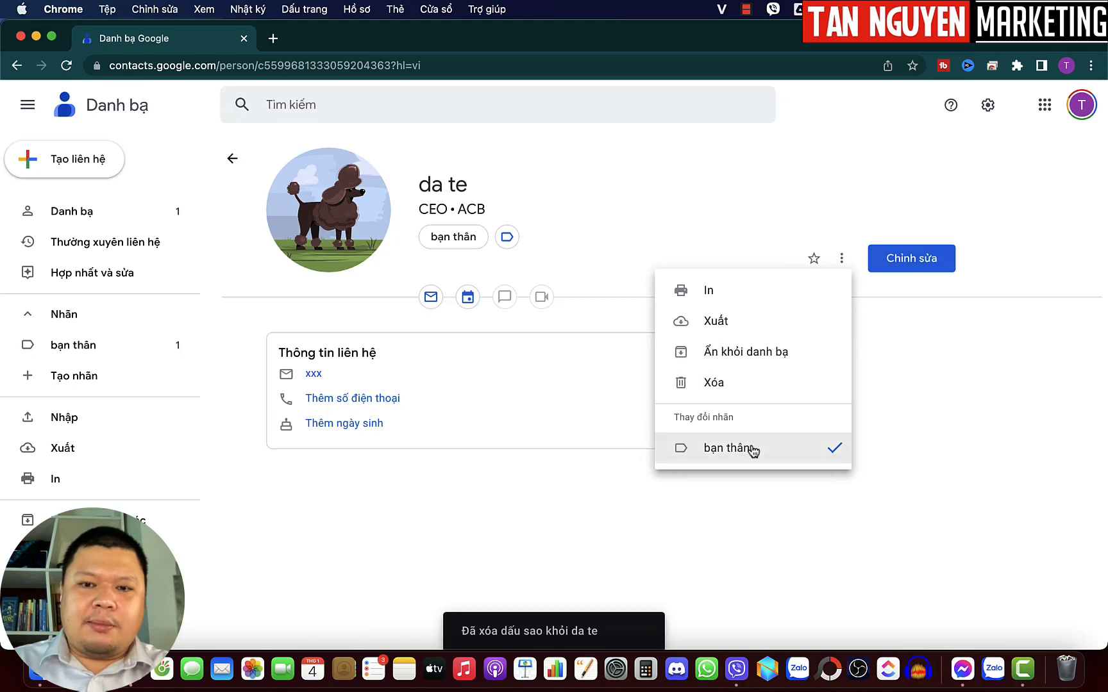
click(786, 197)
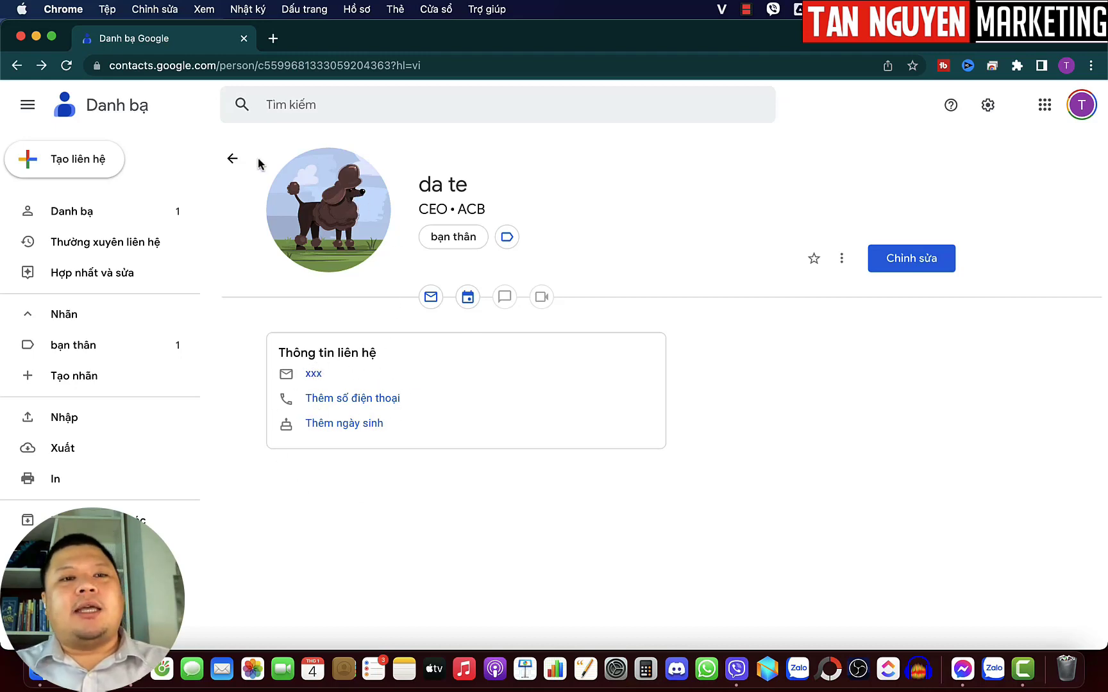
Open Create multiple contacts and begin a new label, typing 'đồng ng' as its name.
click(92, 170)
click(105, 195)
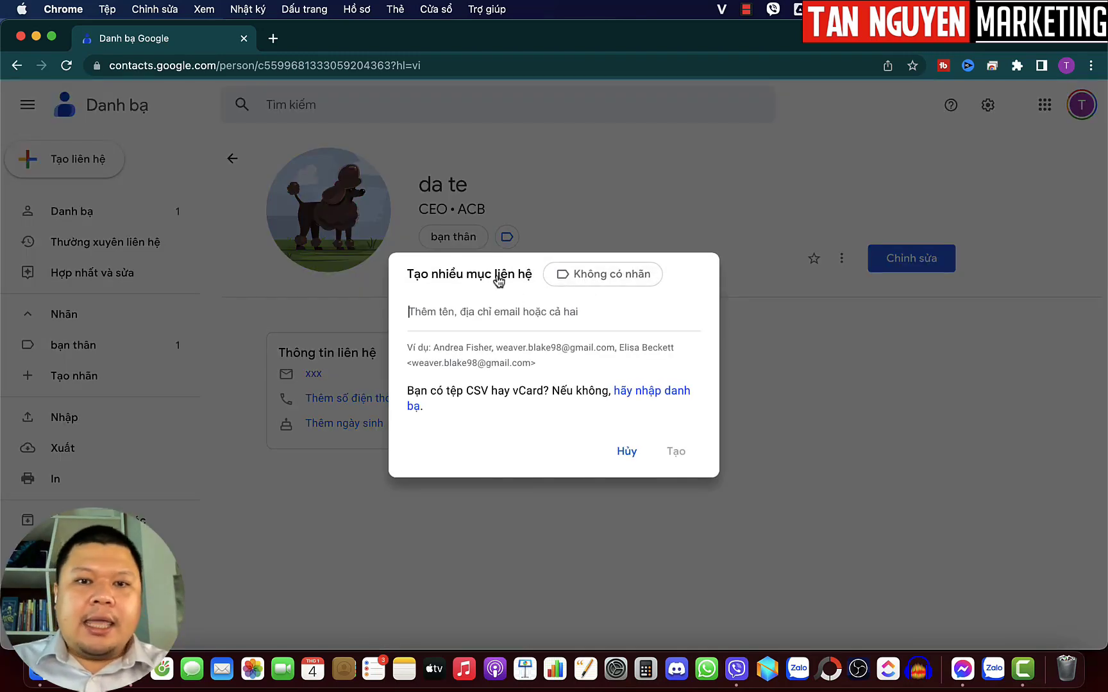
click(596, 277)
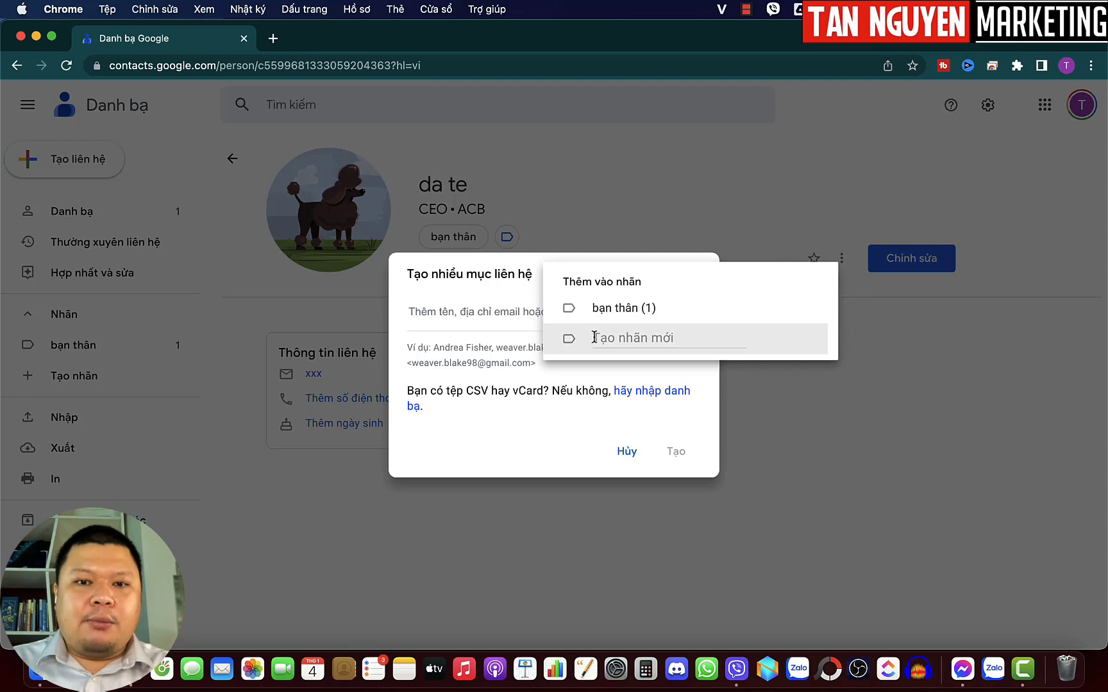
click(629, 337)
text(đồn)
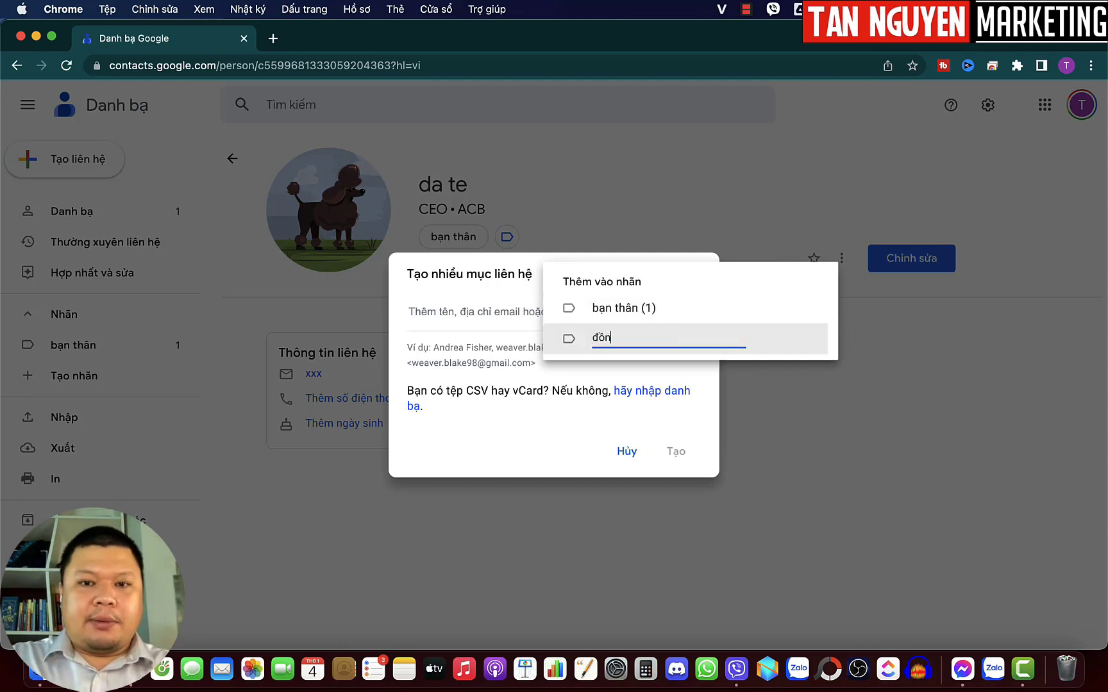
text(g ng)
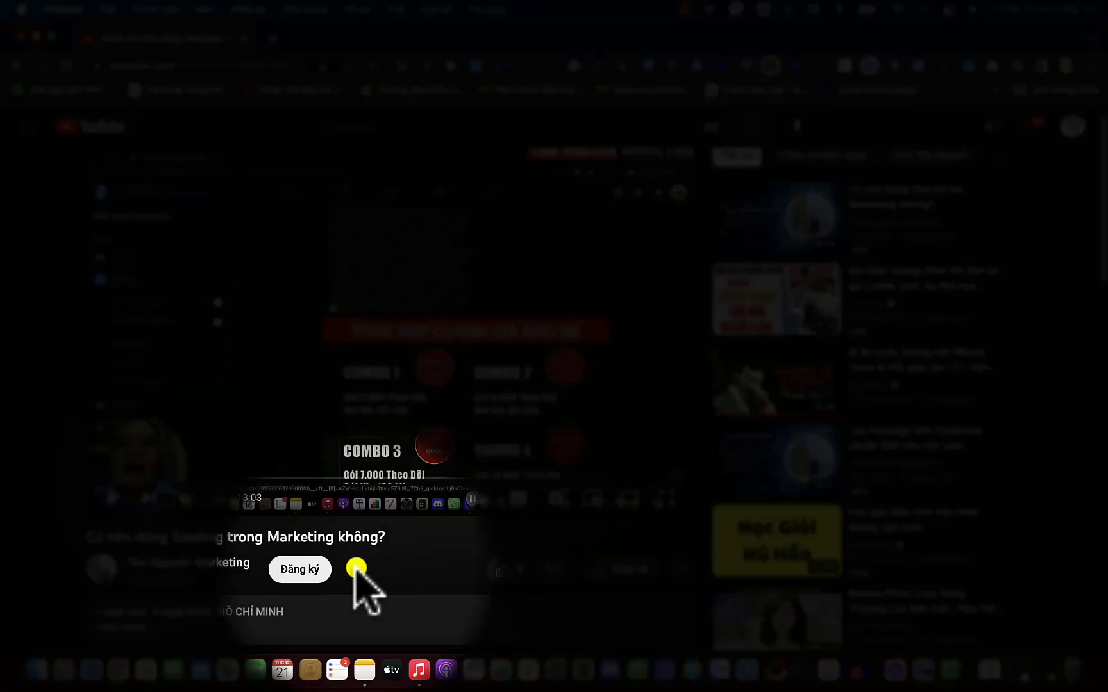
Subscribe to the YouTube channel and set its notification bell to All notifications.
click(300, 570)
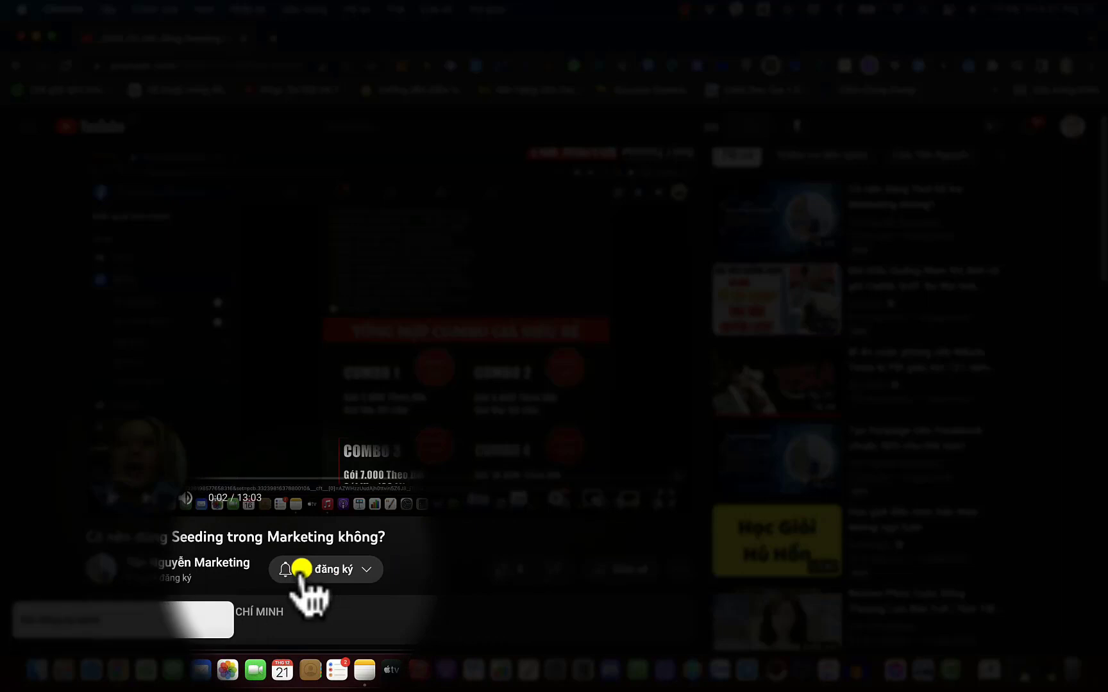
click(300, 569)
click(301, 452)
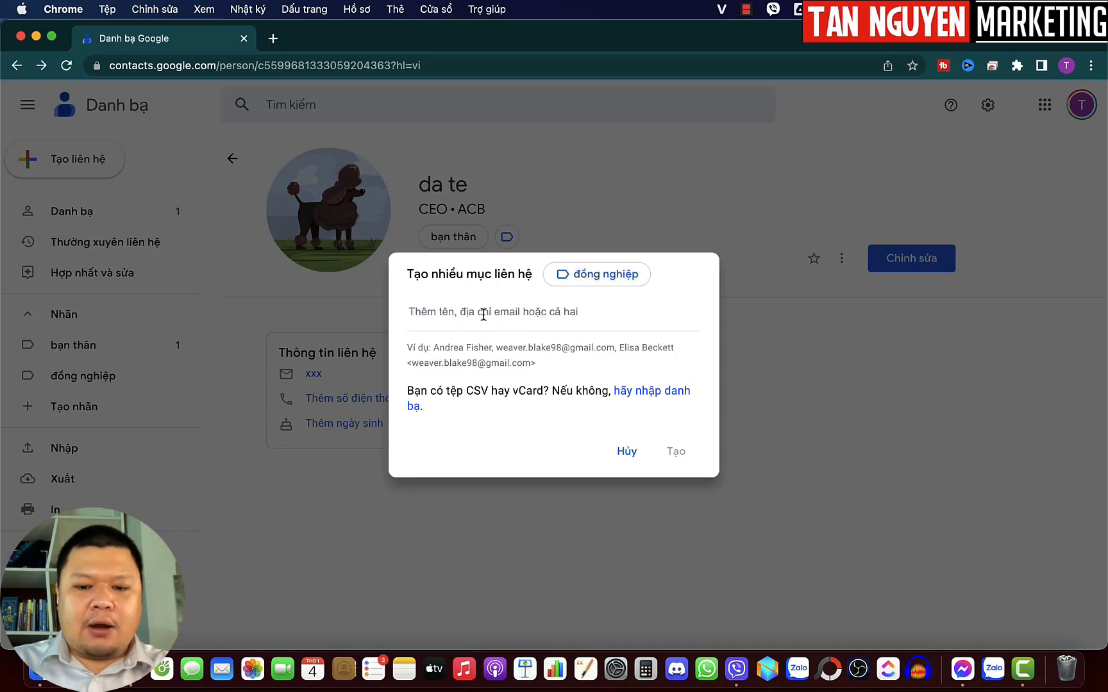
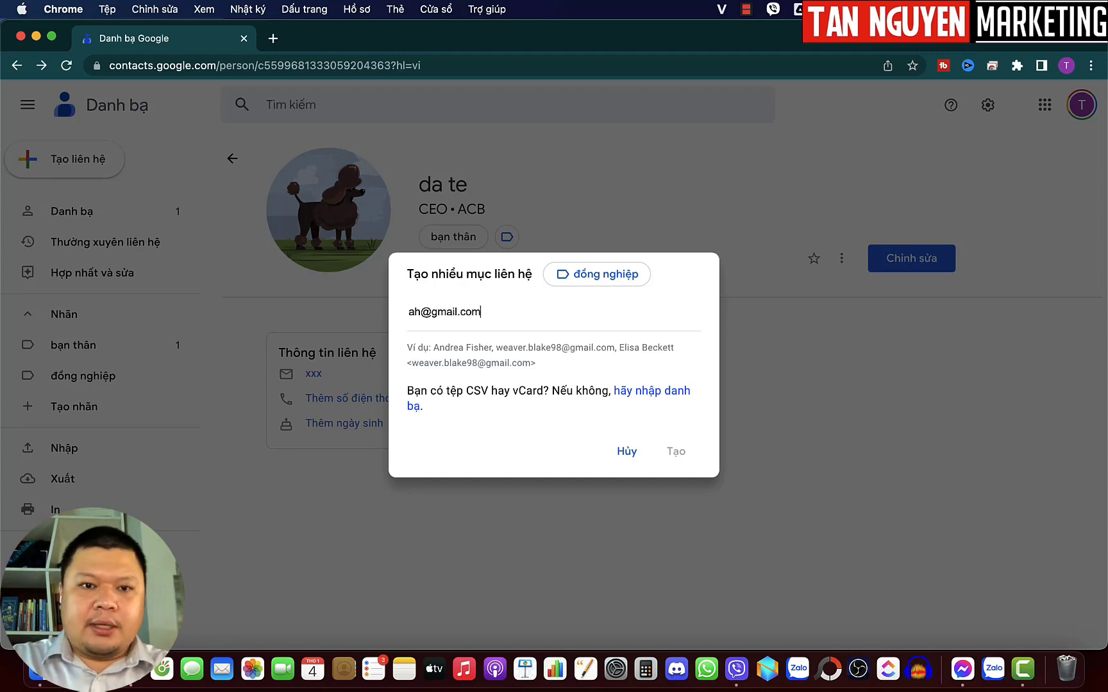
Enter four contacts' e-mail addresses as separate entries in the Create multiple contacts field.
key(Return)
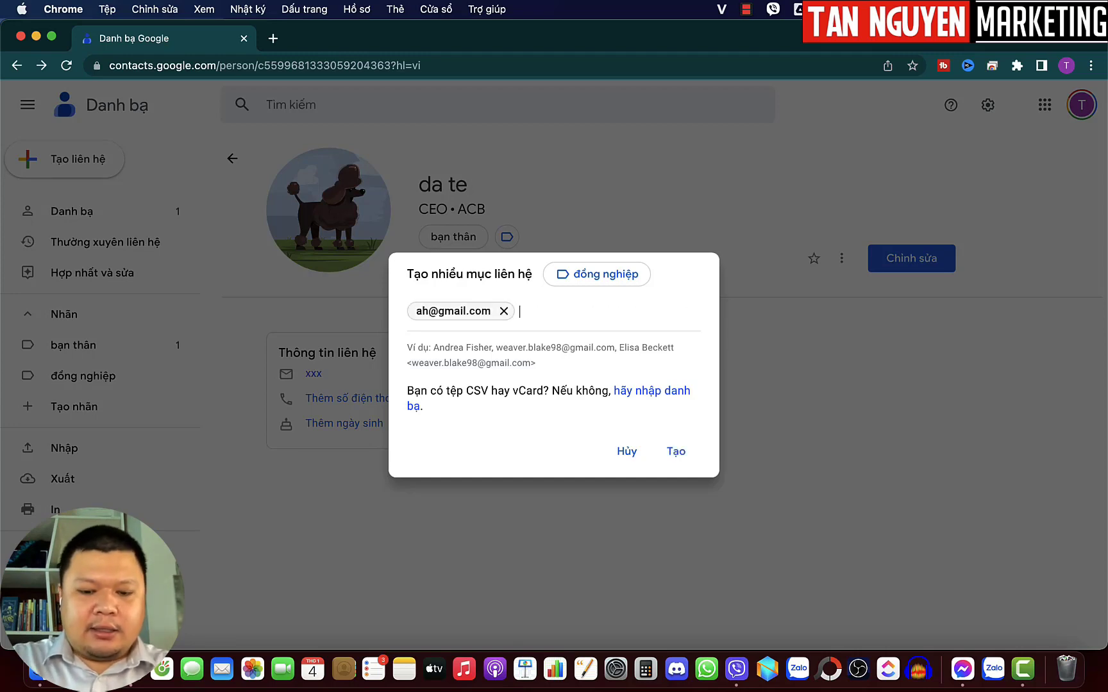
text(@)
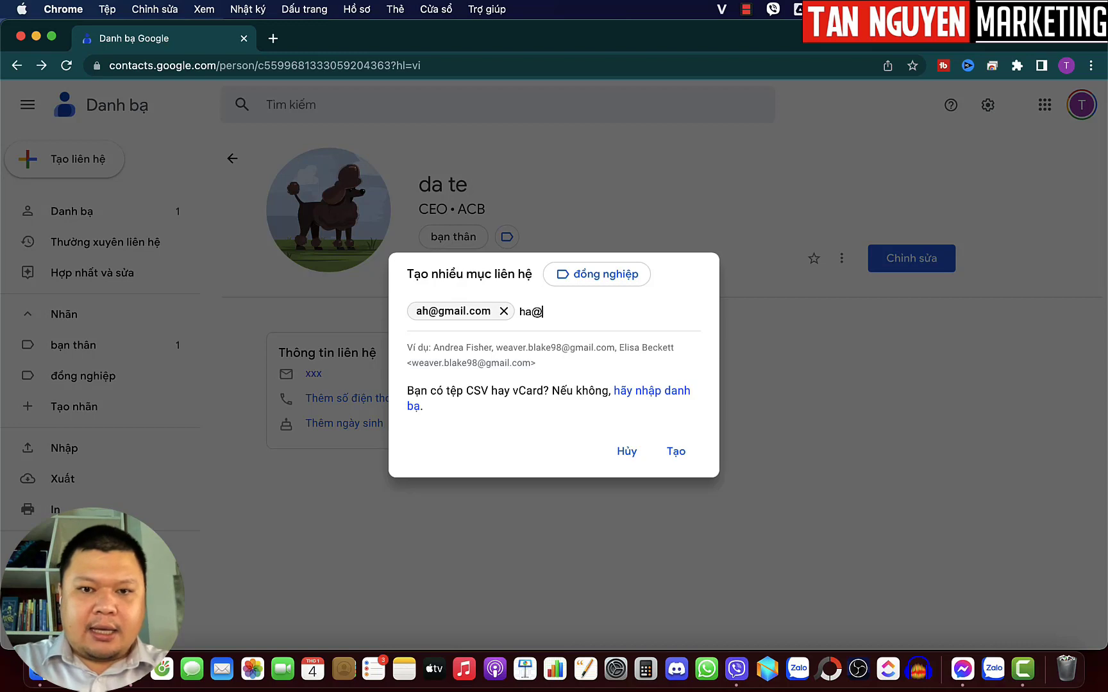
text(gmail.com)
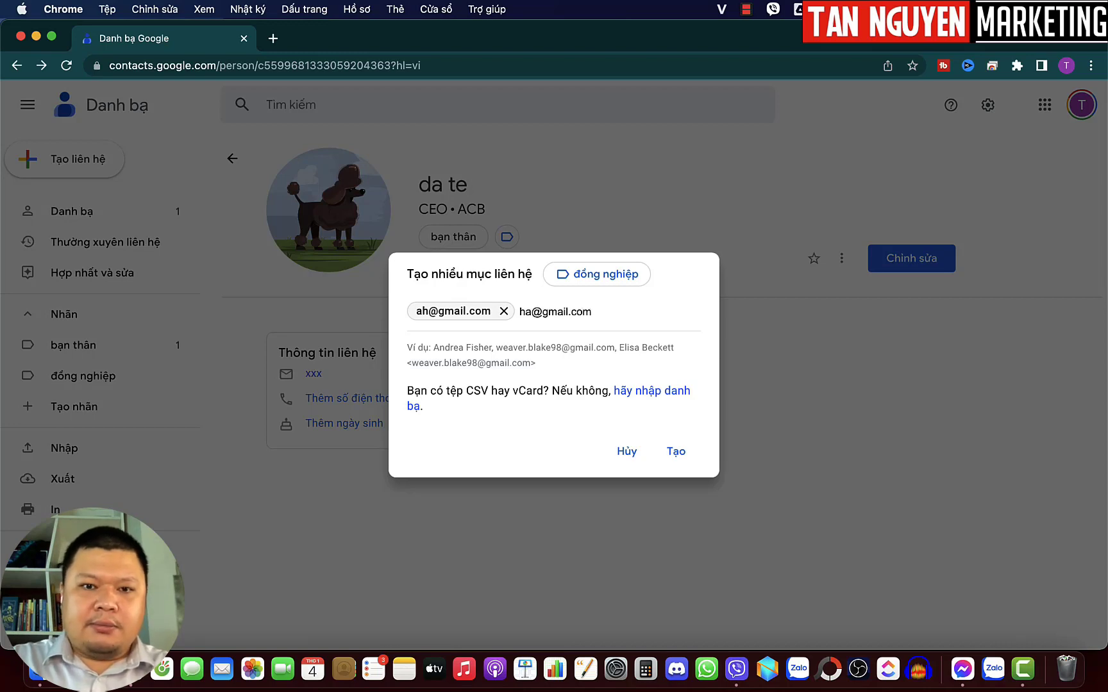
key(Return)
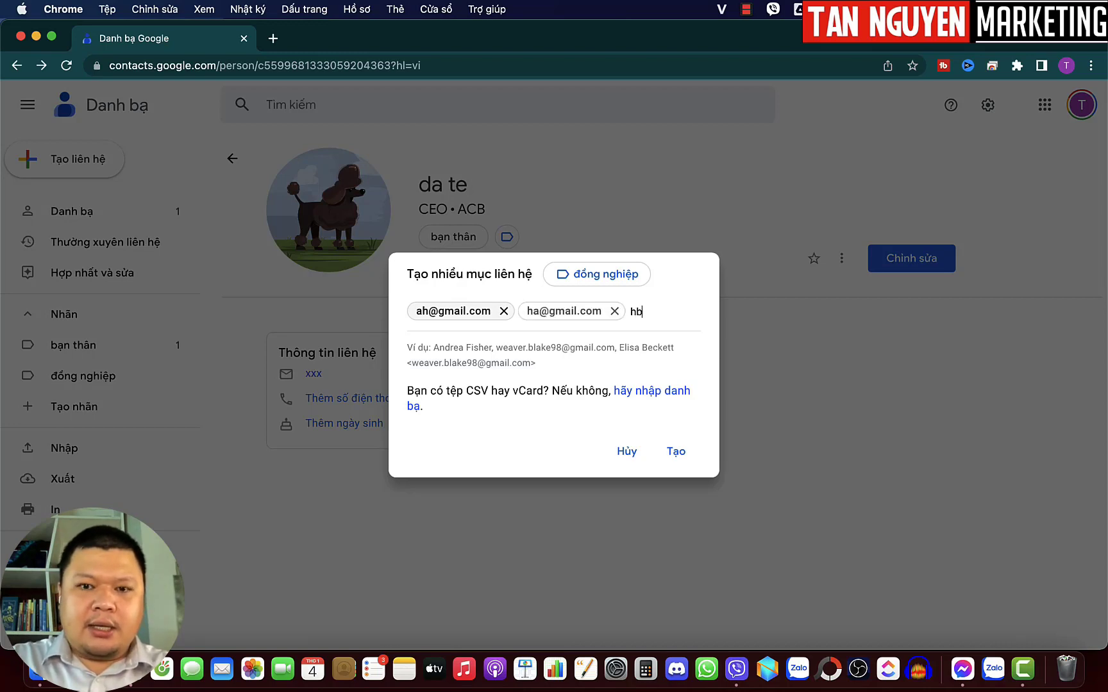
text(@gmail)
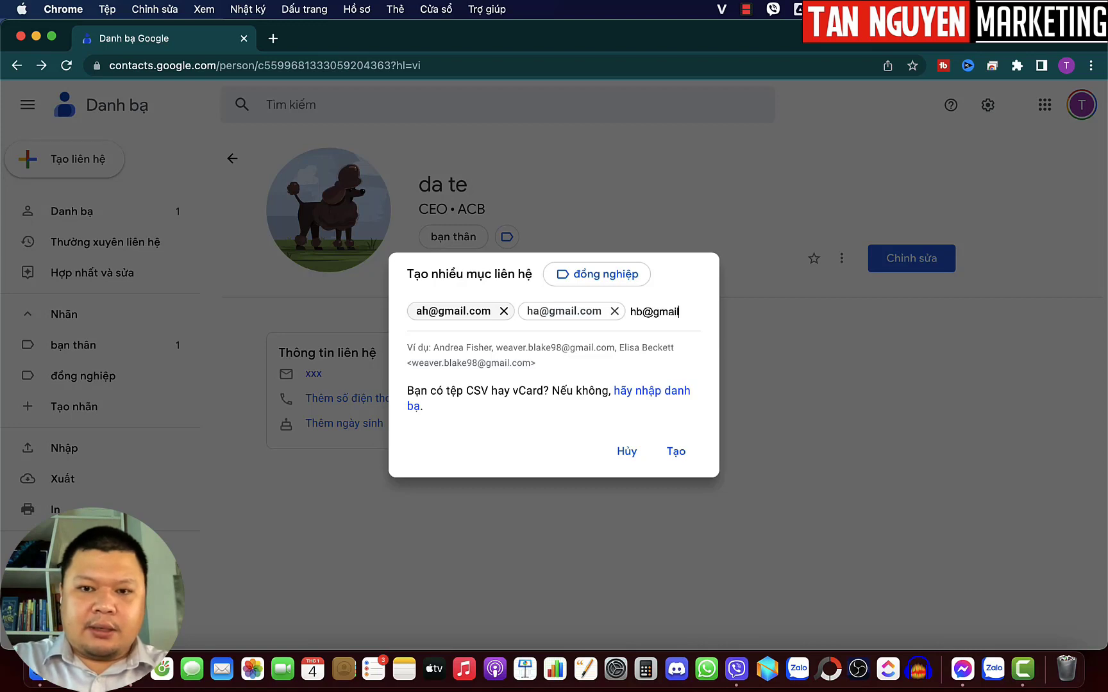
text(.com)
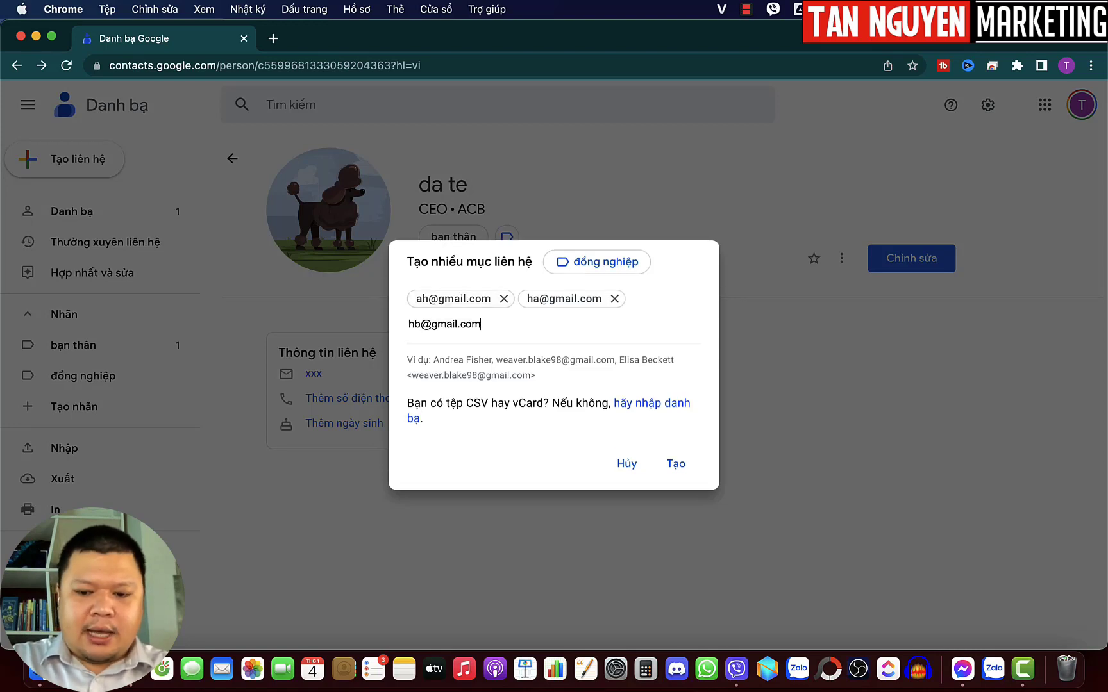
key(Return)
text(h)
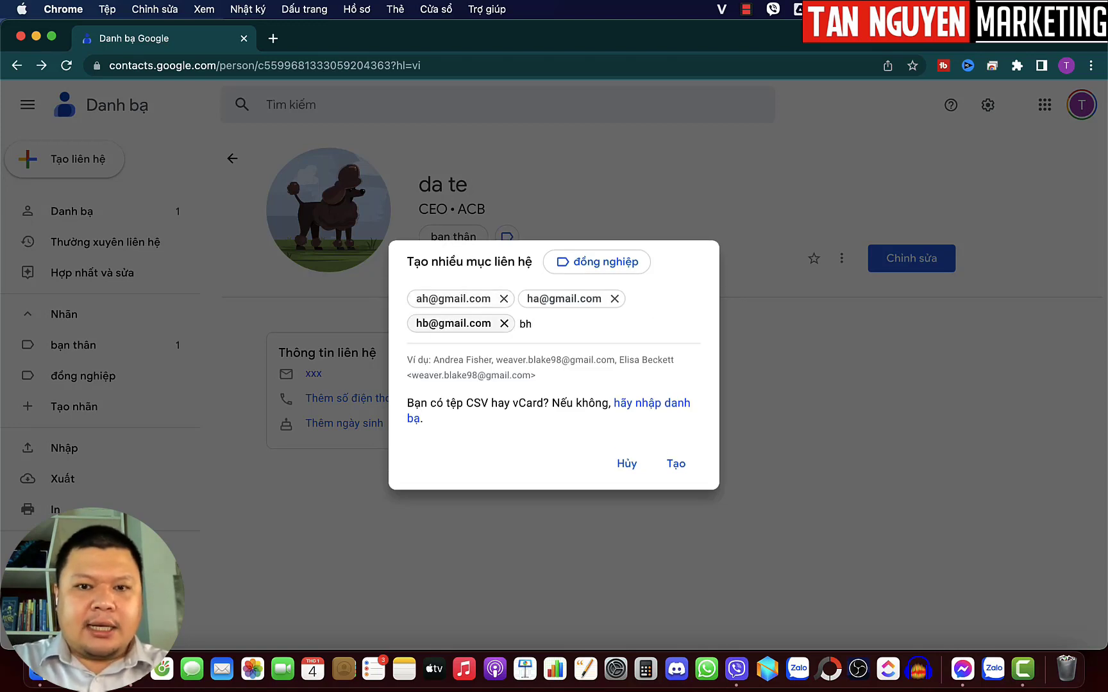
text(gmaui)
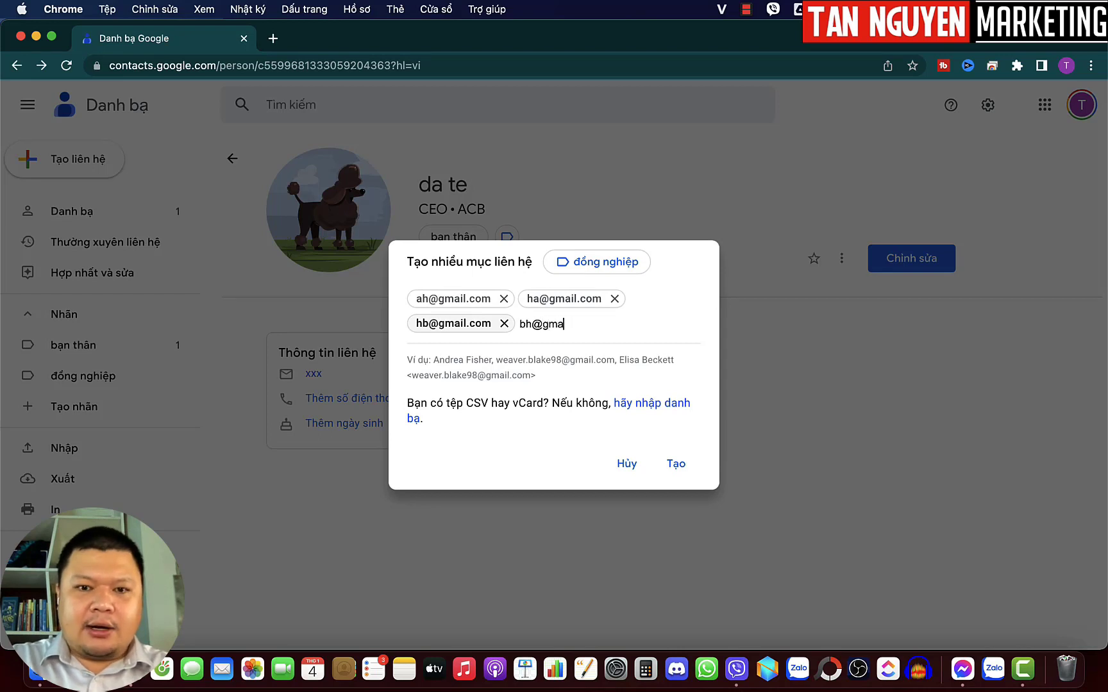
text(.com)
key(Return)
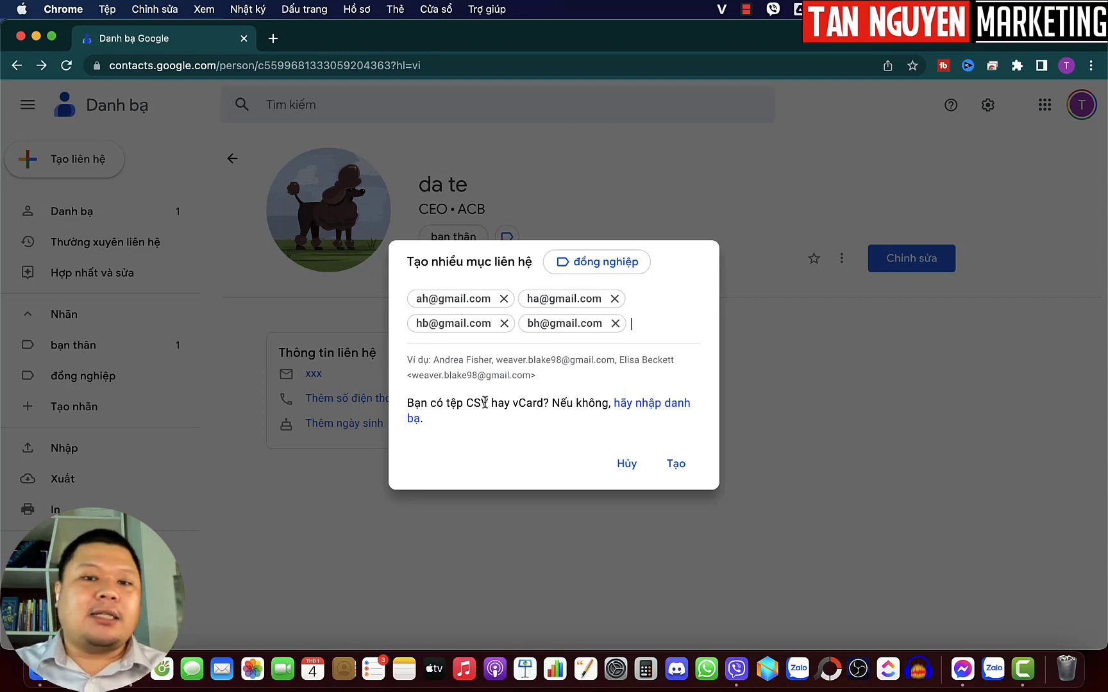
Cancel the contact import and start Create contact > Create multiple contacts instead.
click(642, 406)
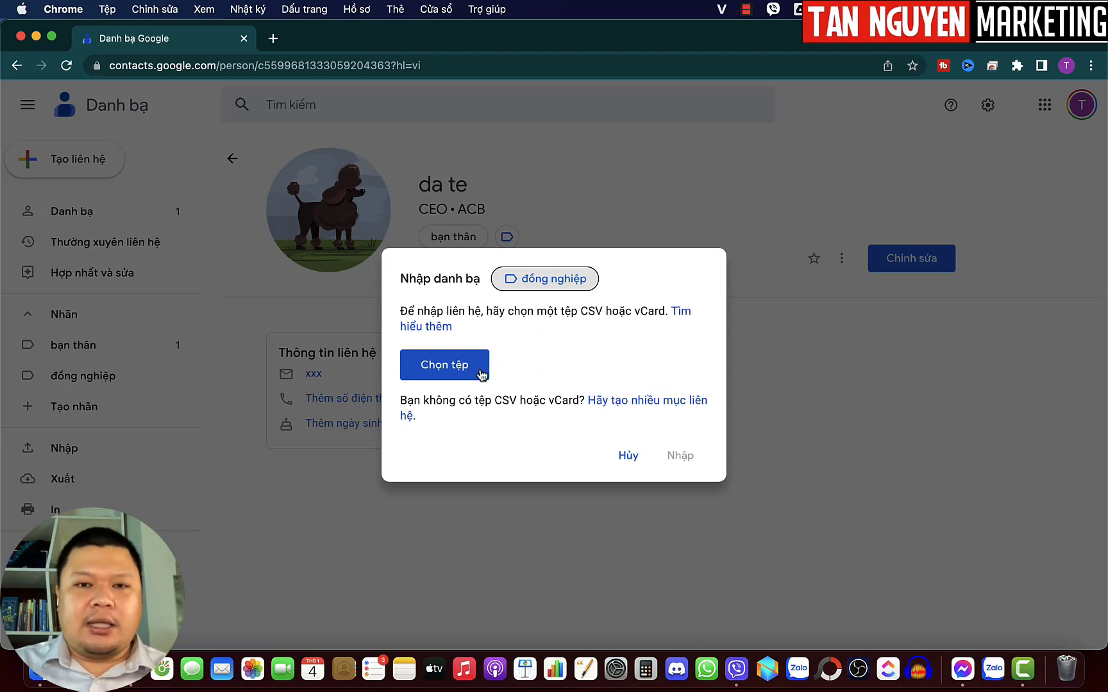
click(625, 456)
click(97, 162)
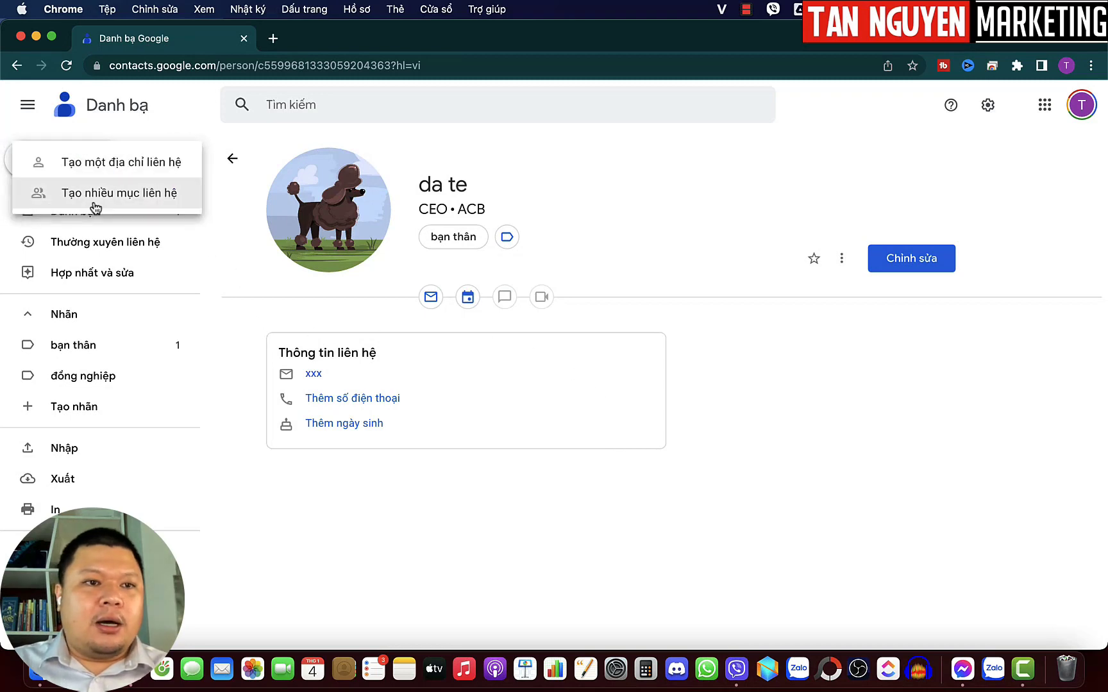
click(100, 193)
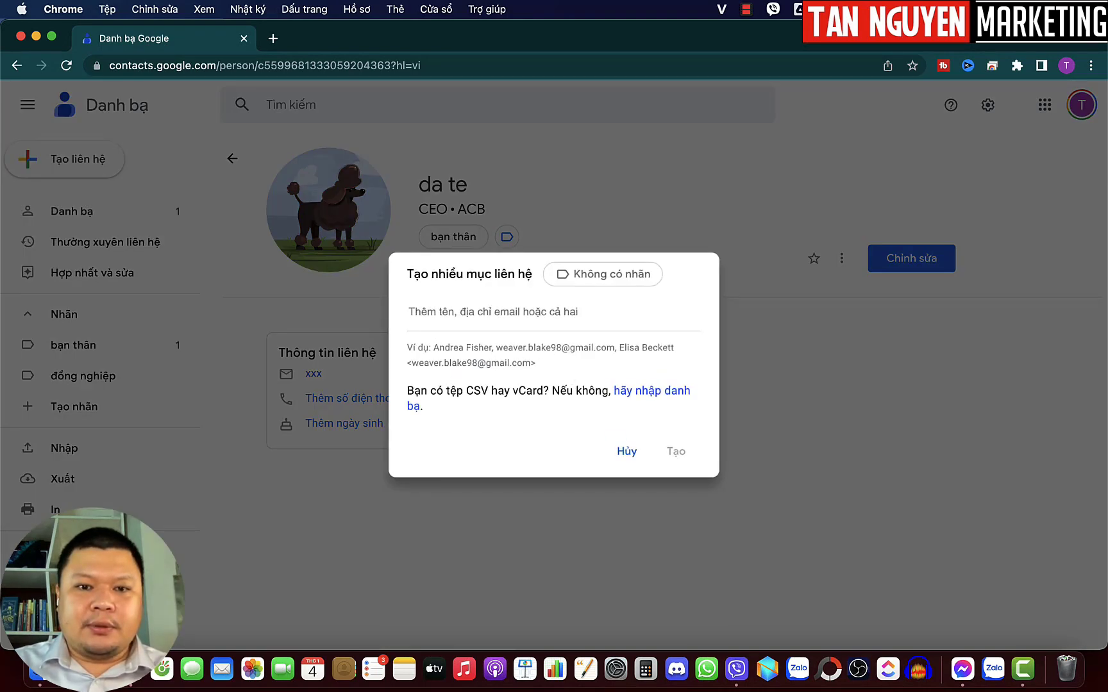
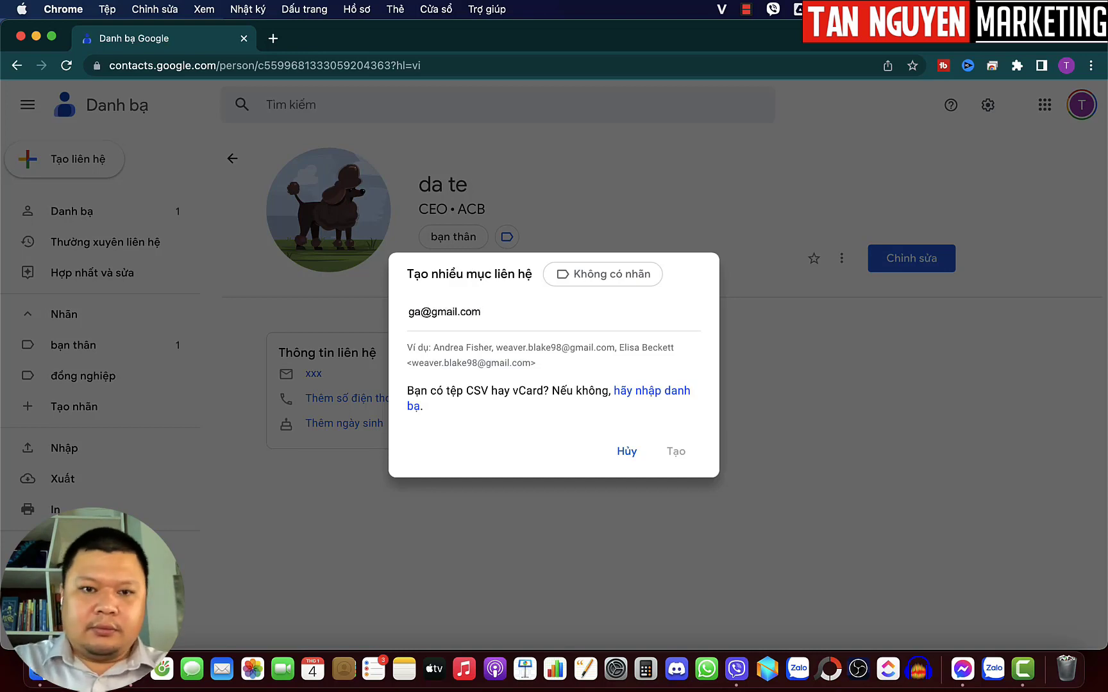
Add two e-mail contacts labelled đồng nghiệp and create them.
key(Return)
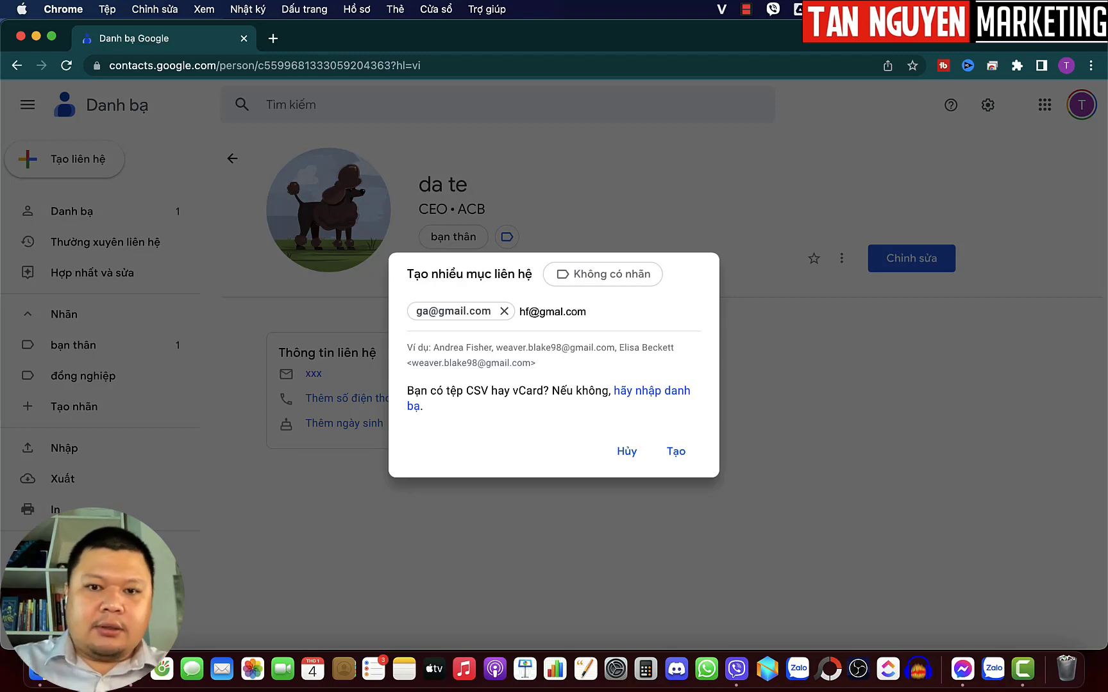
key(Return)
click(583, 275)
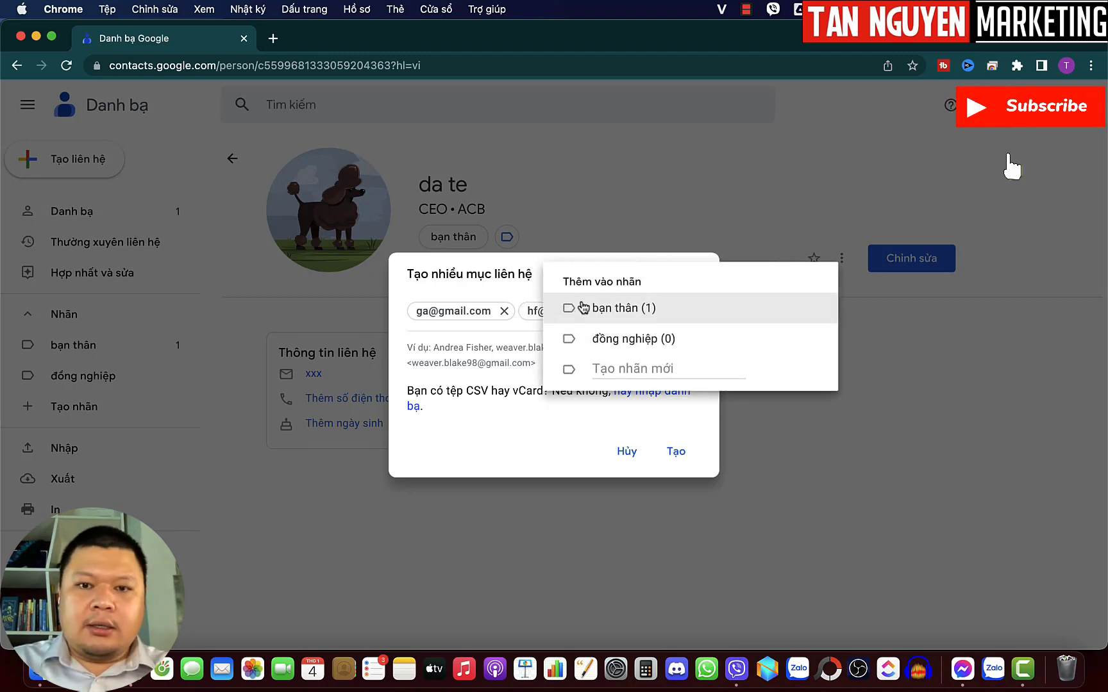
click(621, 346)
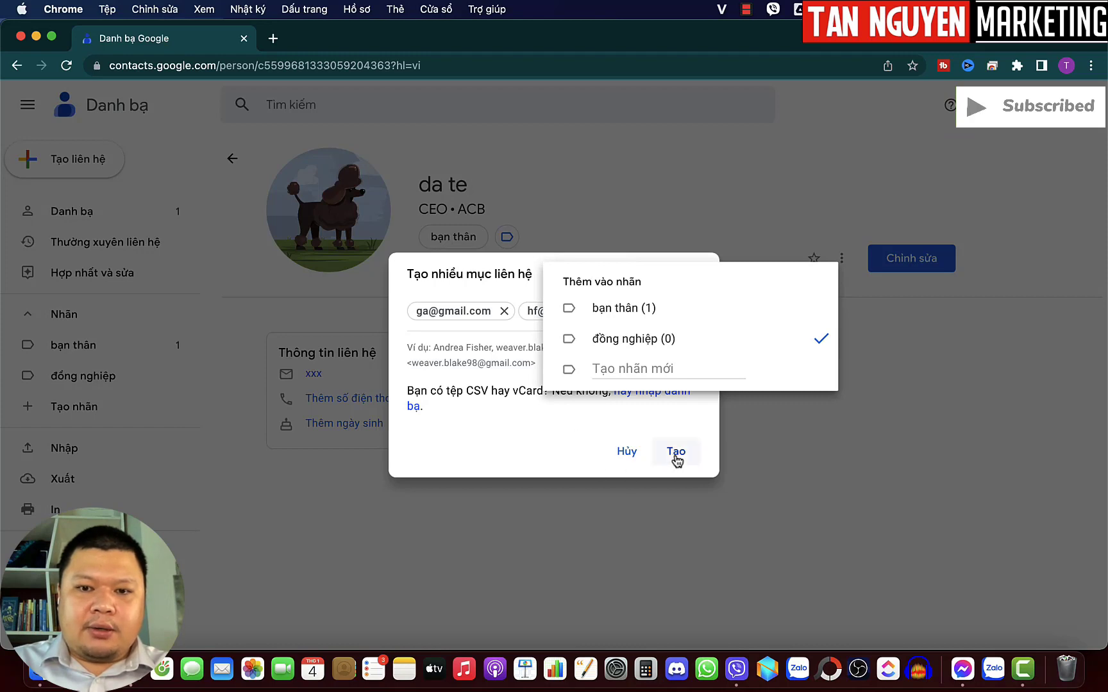
click(524, 441)
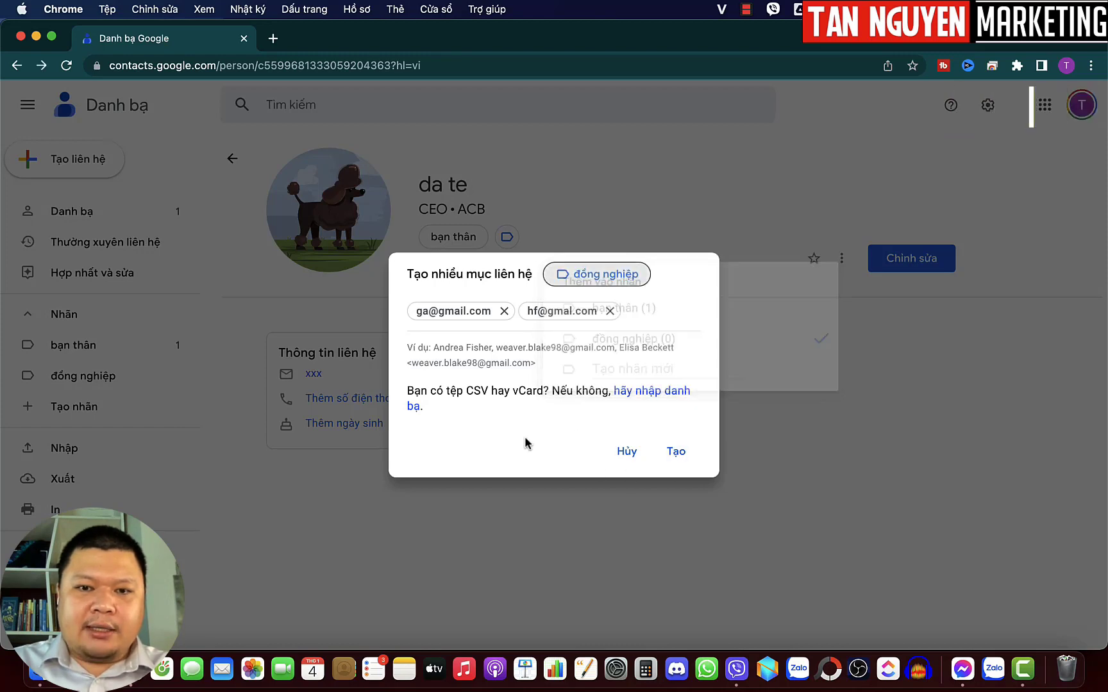
click(675, 451)
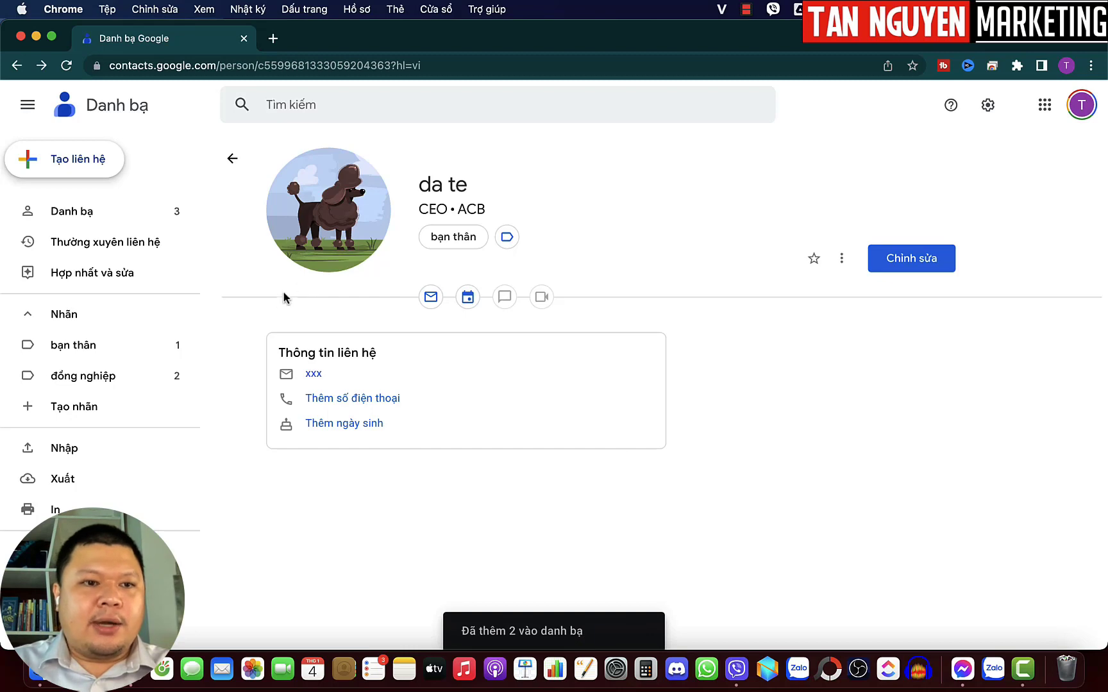
Review the full contact list and the members of the bạn thân and đồng nghiệp labels.
click(103, 214)
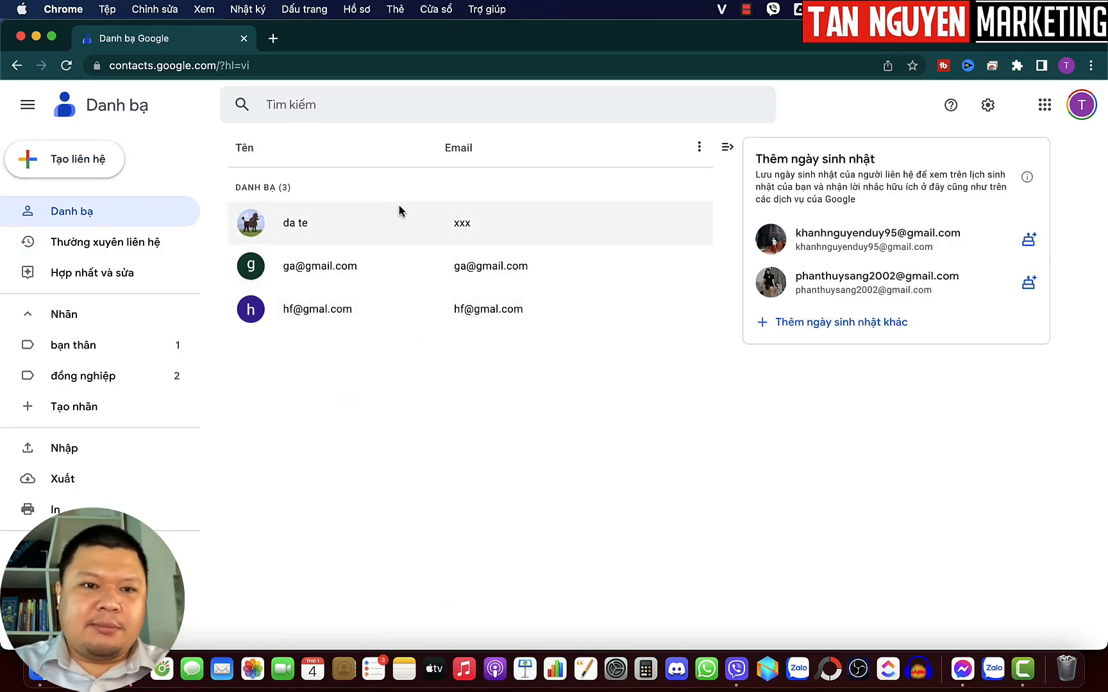
click(83, 352)
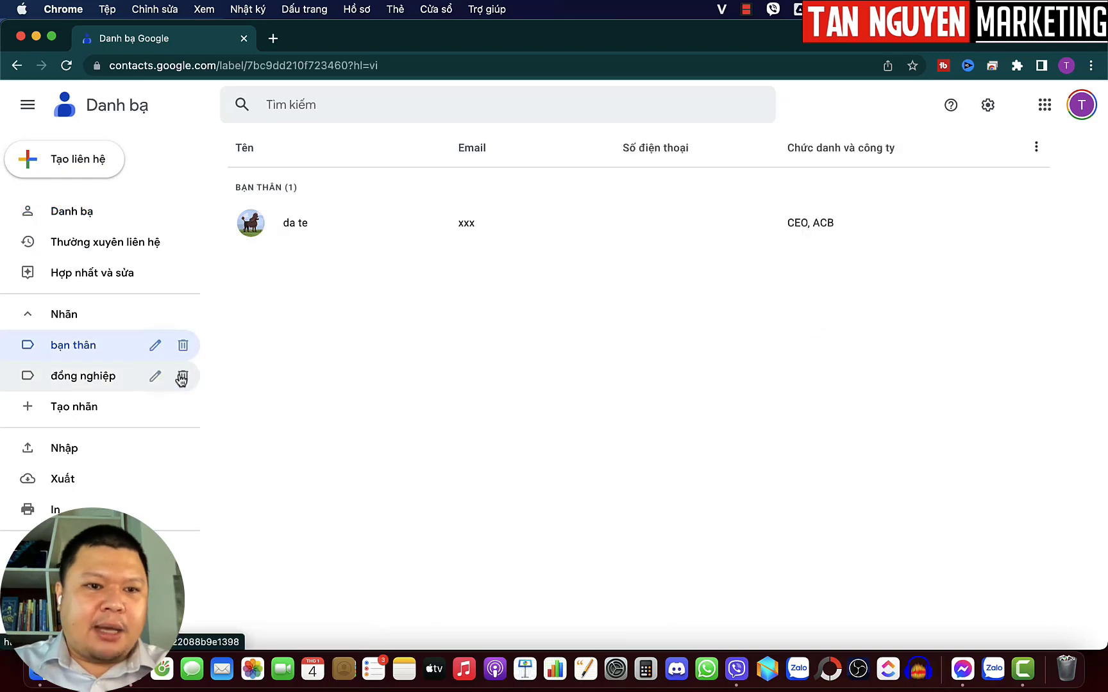
click(101, 376)
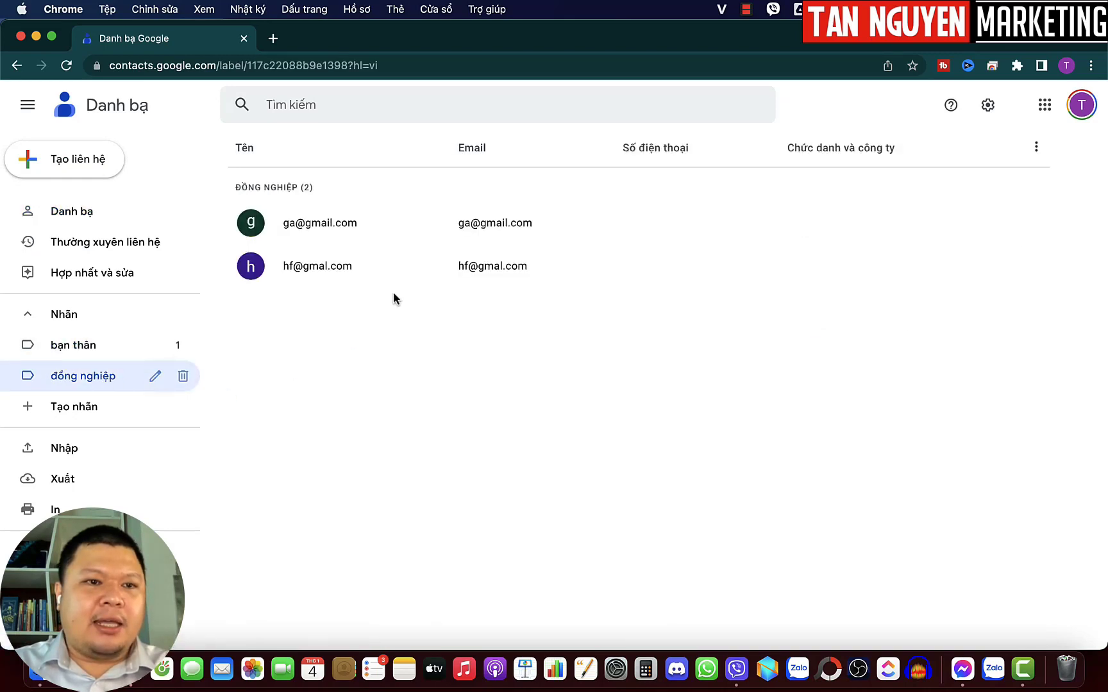
Check Merge & fix and Frequently contacted, then bring up the Import contacts dialog.
click(84, 275)
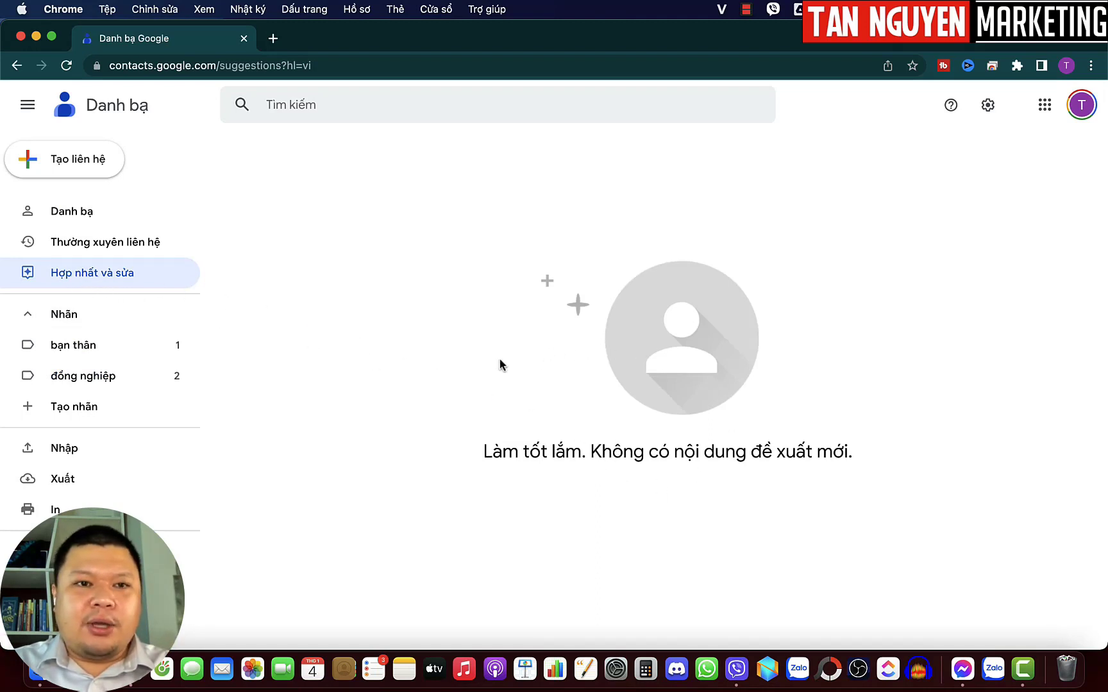
click(72, 251)
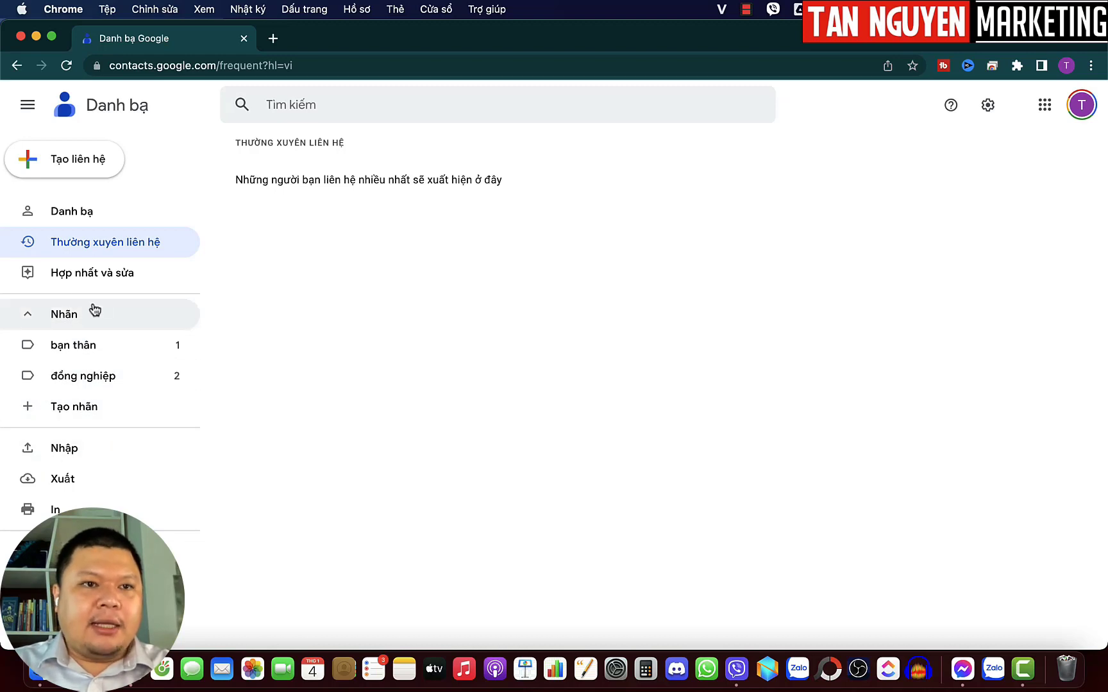
click(67, 457)
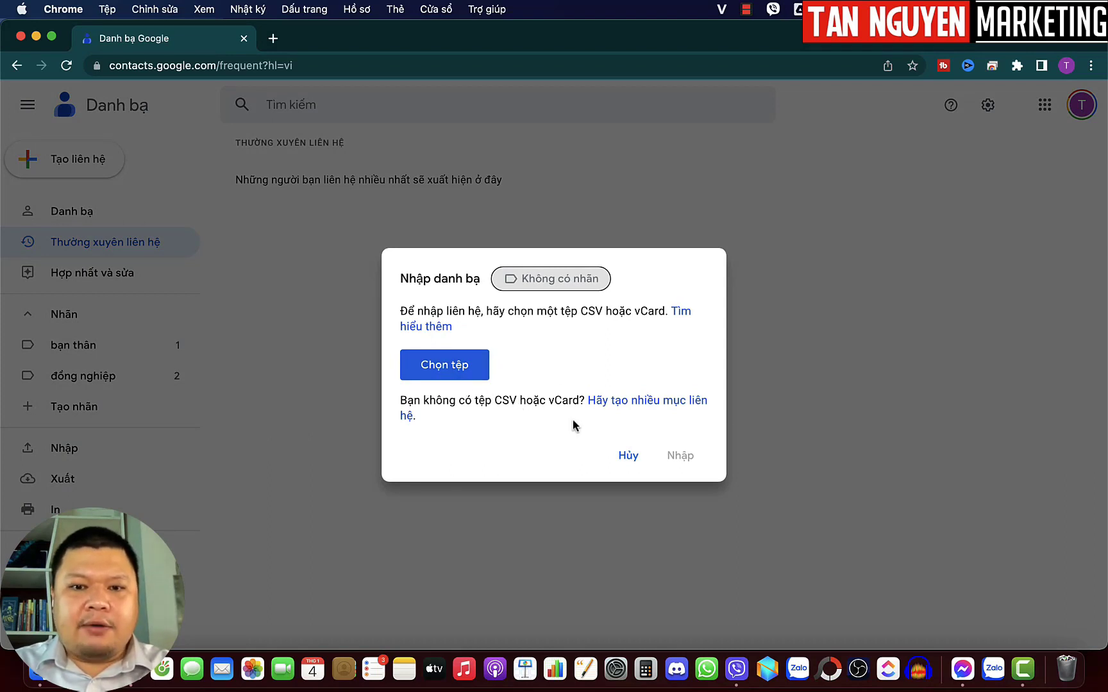
Cancel the Import and Export (Xuất) dialogs, view Other contacts, and return to Danh bạ.
click(639, 457)
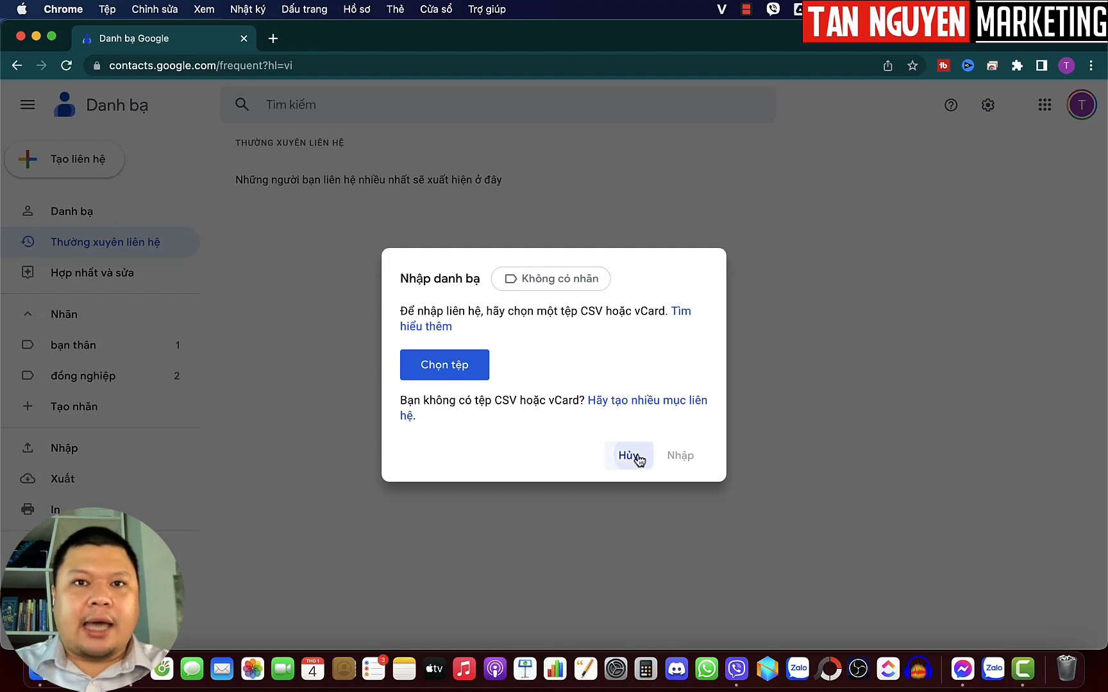
click(100, 481)
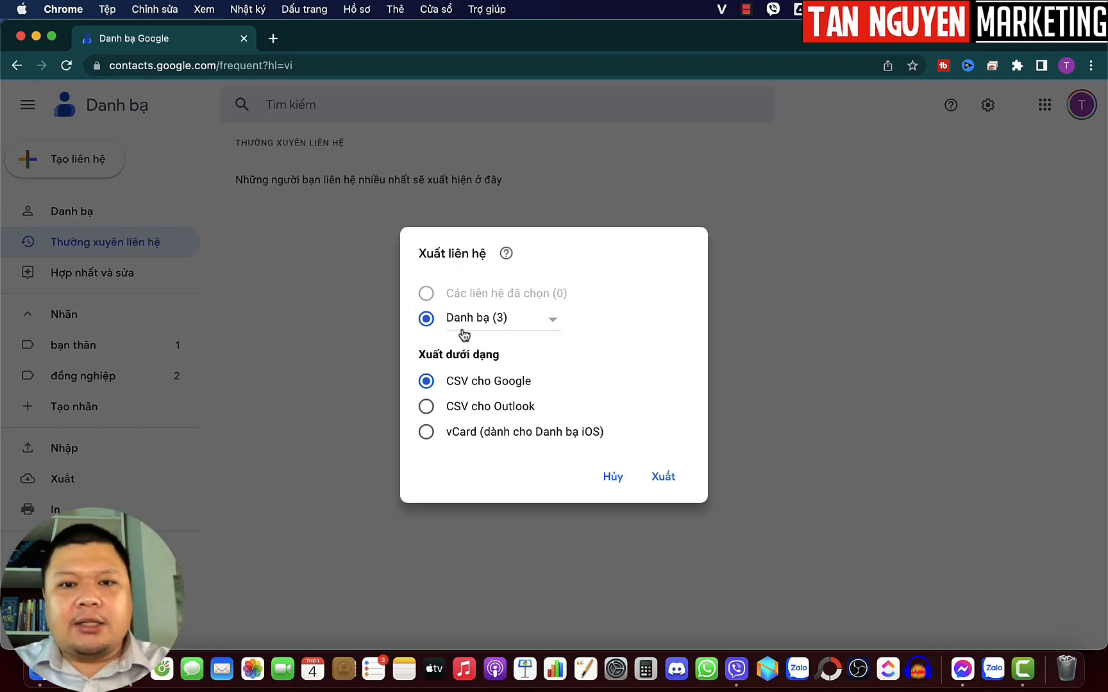
click(609, 478)
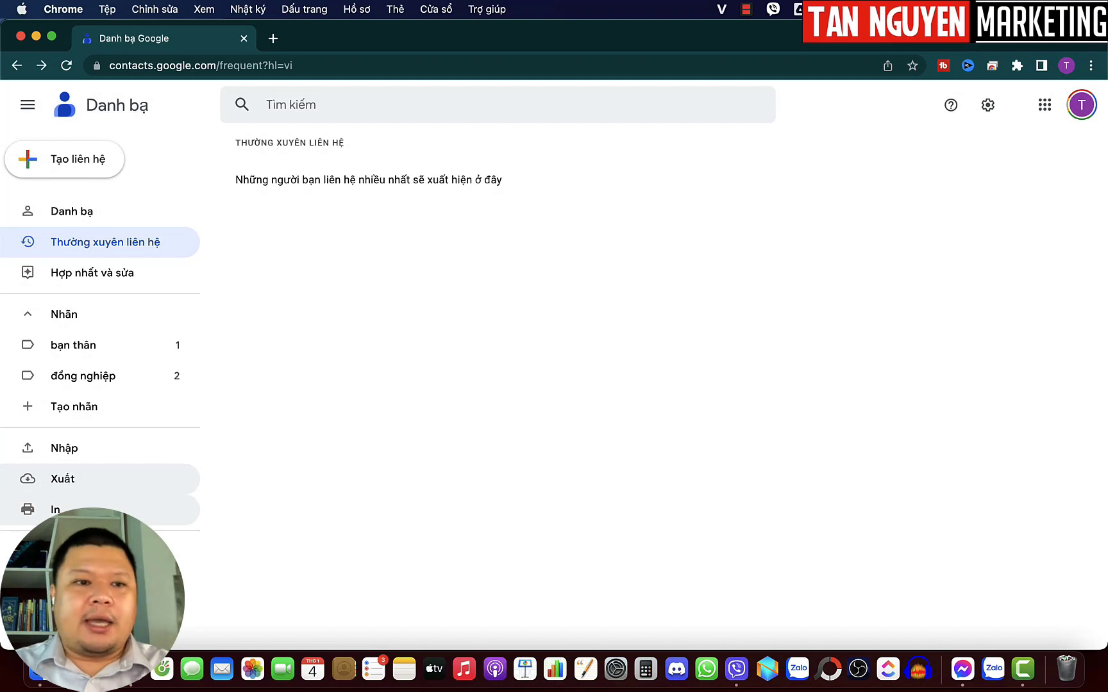
click(179, 550)
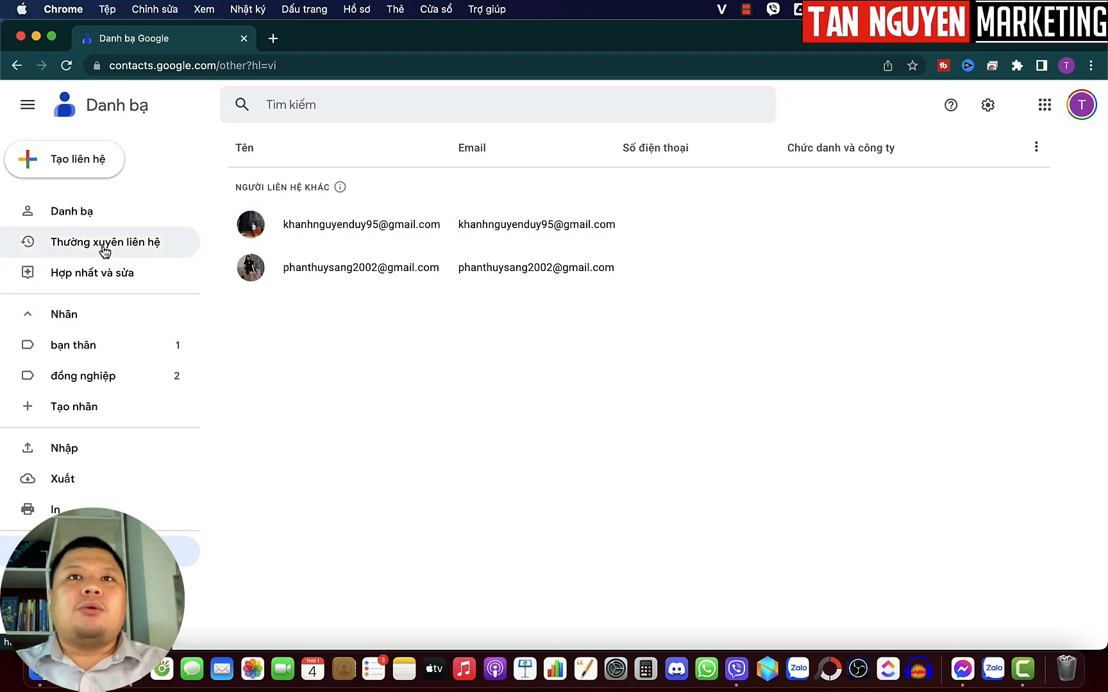
click(96, 218)
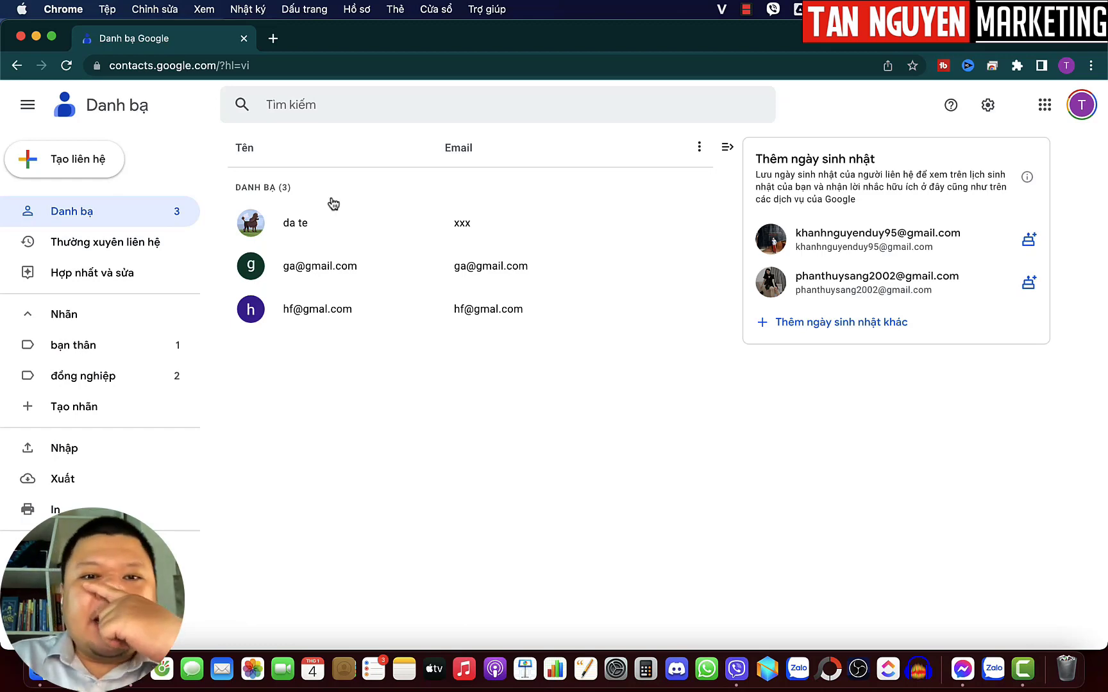
click(700, 151)
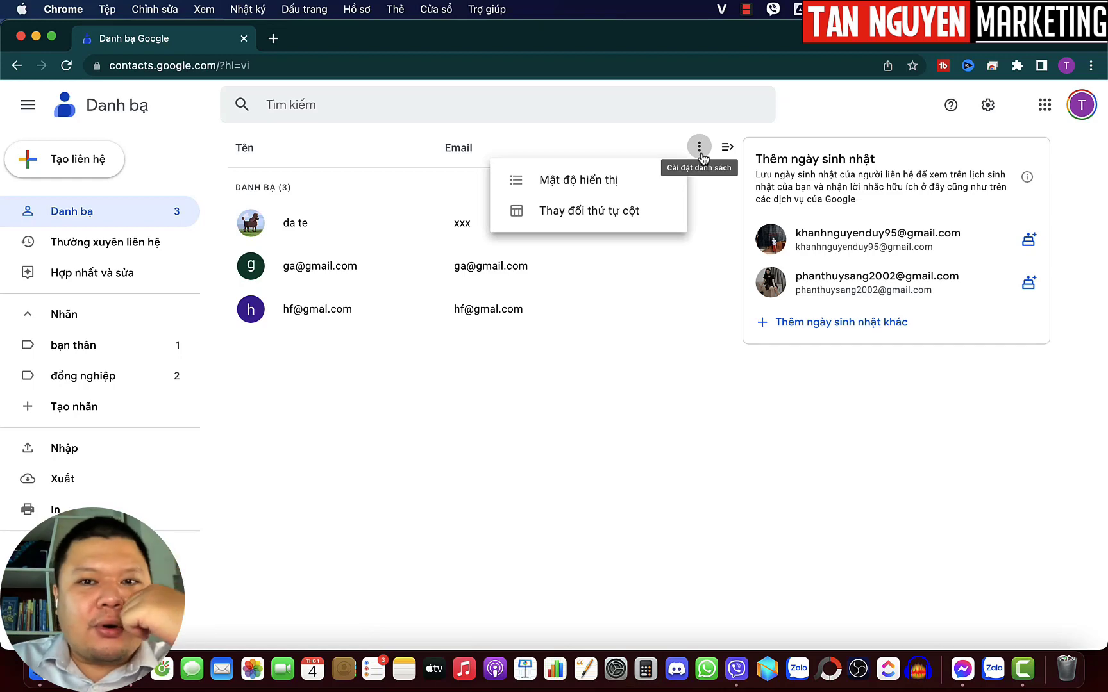
Set the contact list's display density (Mật độ hiển thị) to compact (Chặt).
click(644, 179)
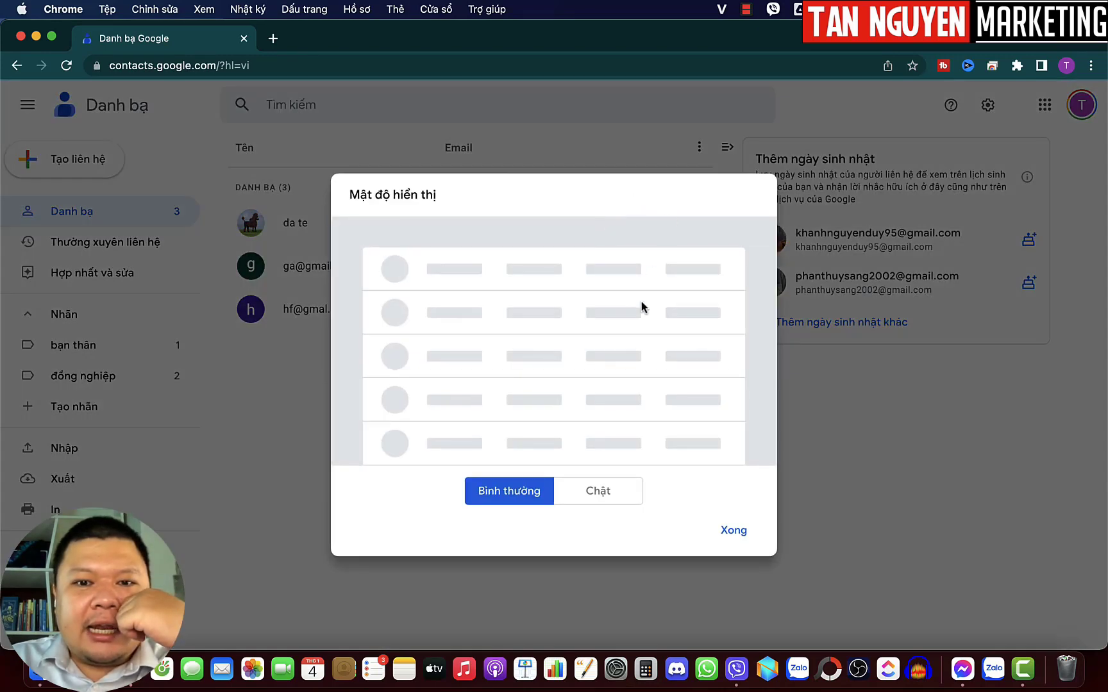
click(596, 495)
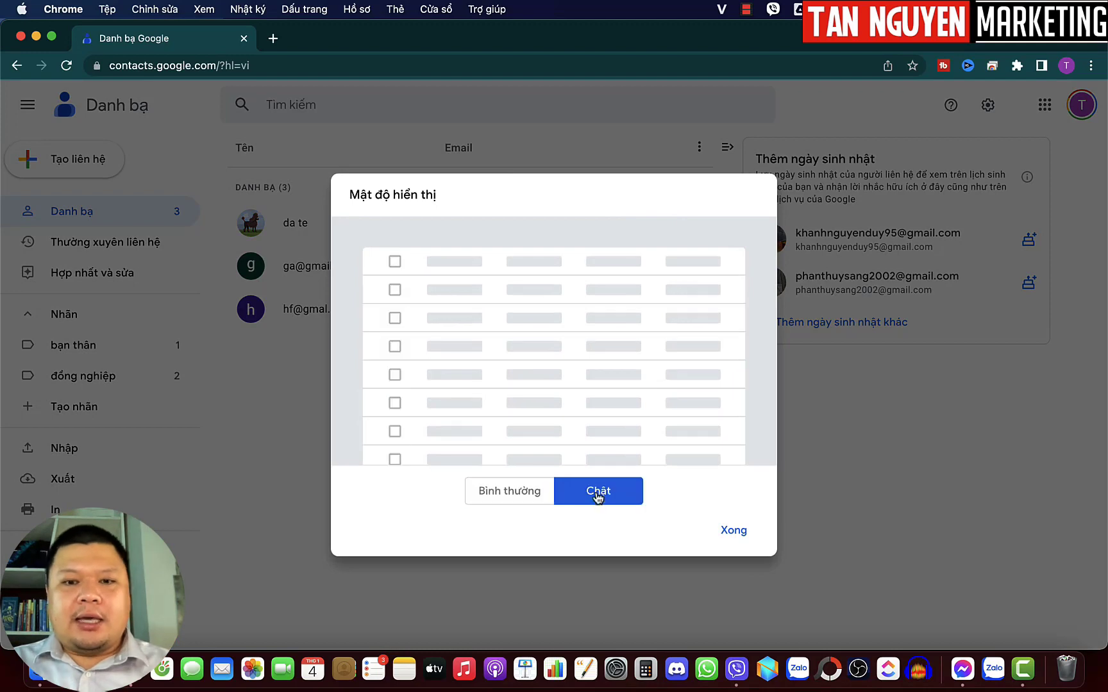
click(507, 491)
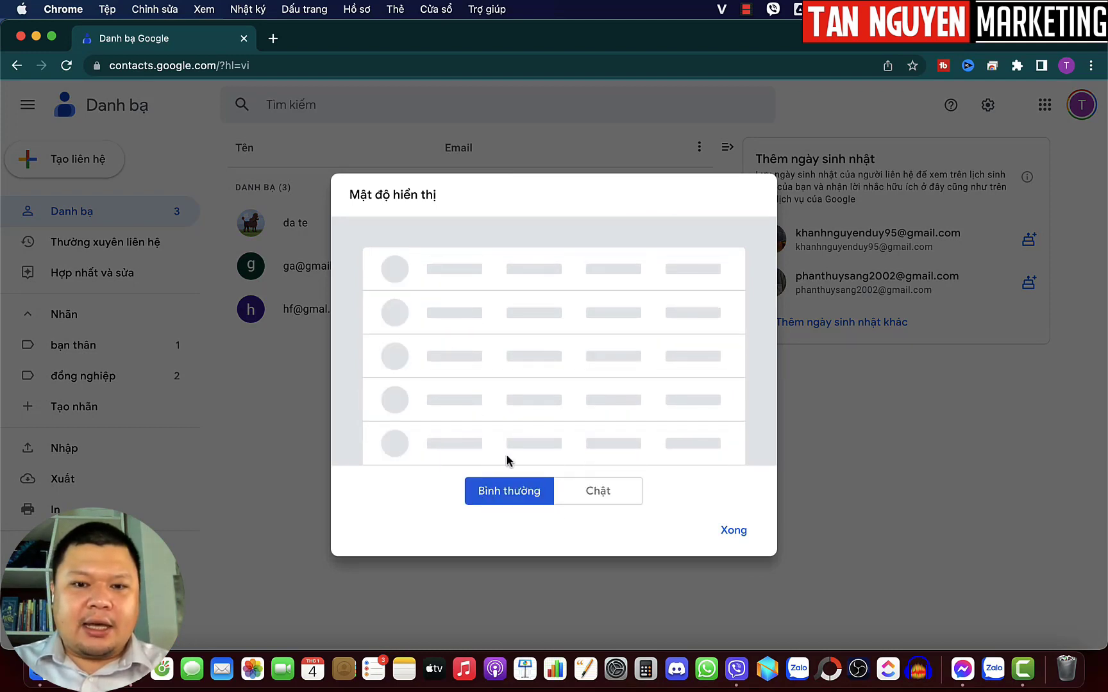
click(597, 491)
click(733, 530)
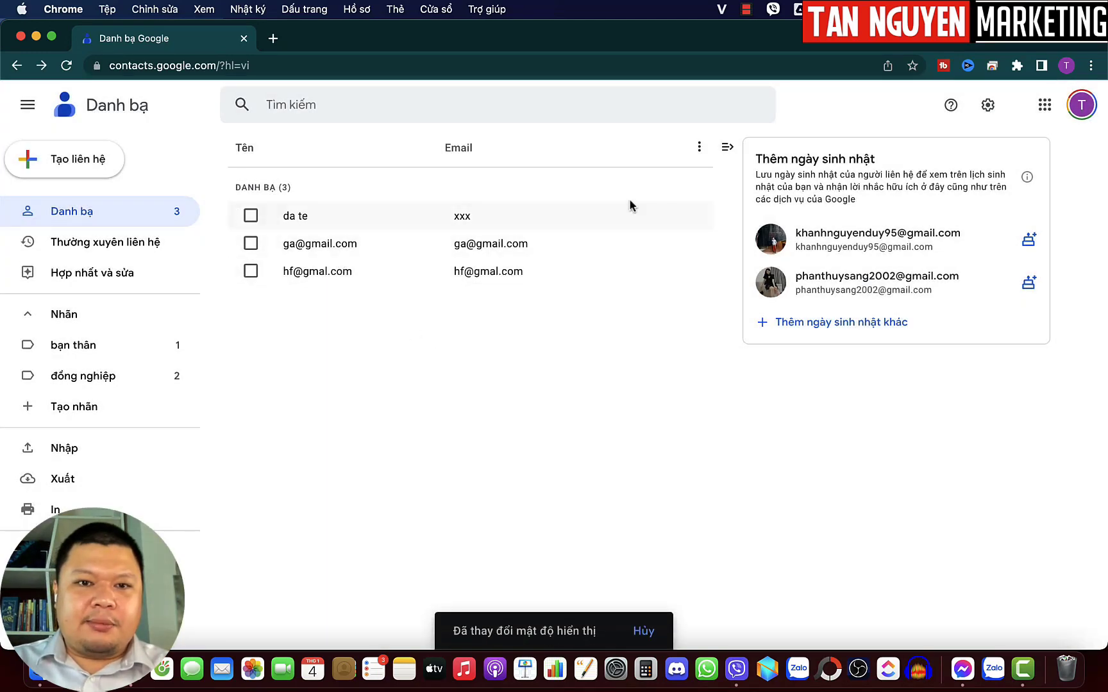
click(726, 148)
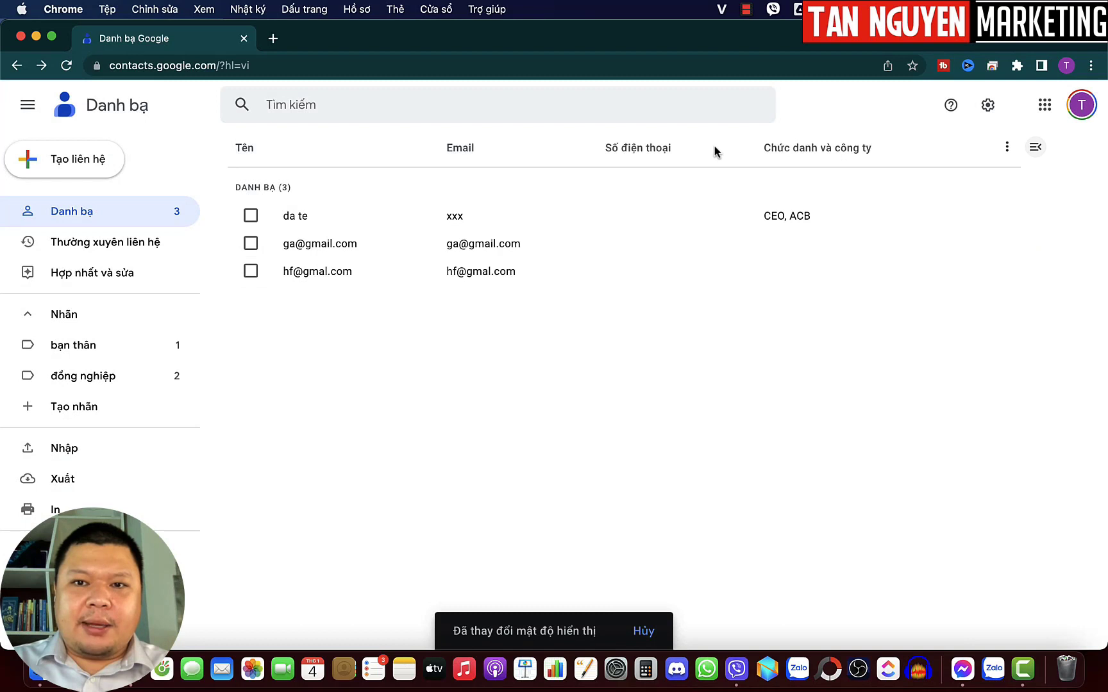
click(1006, 151)
click(1035, 149)
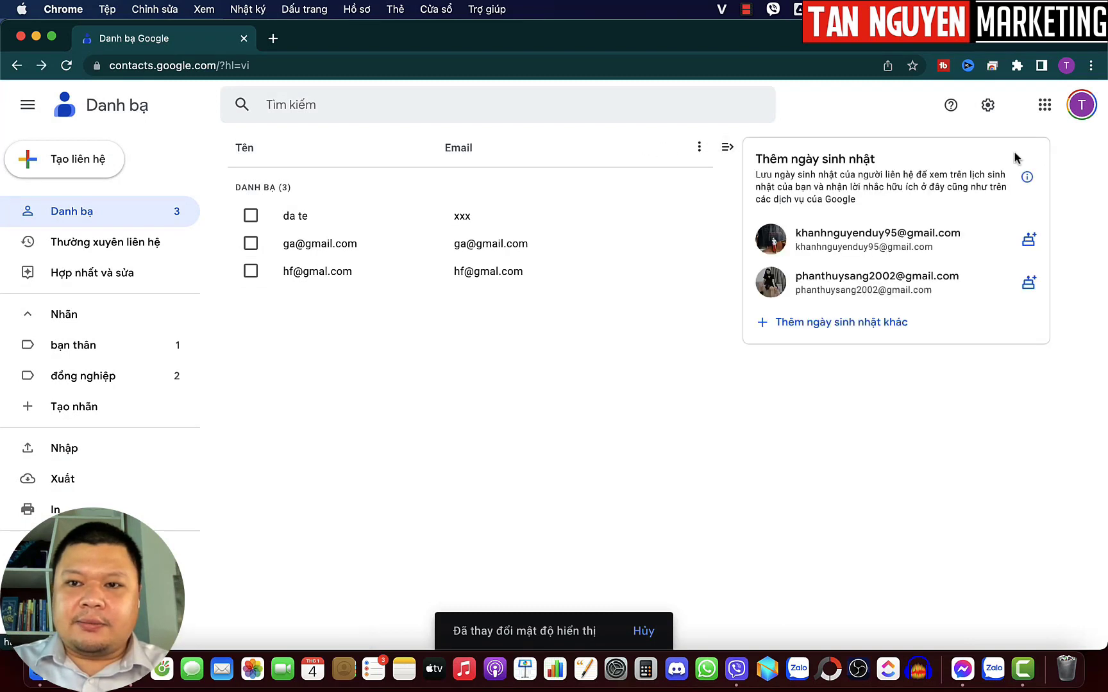
Reorder the columns so Số điện thoại comes before Email, then hide the birthday panel.
click(699, 147)
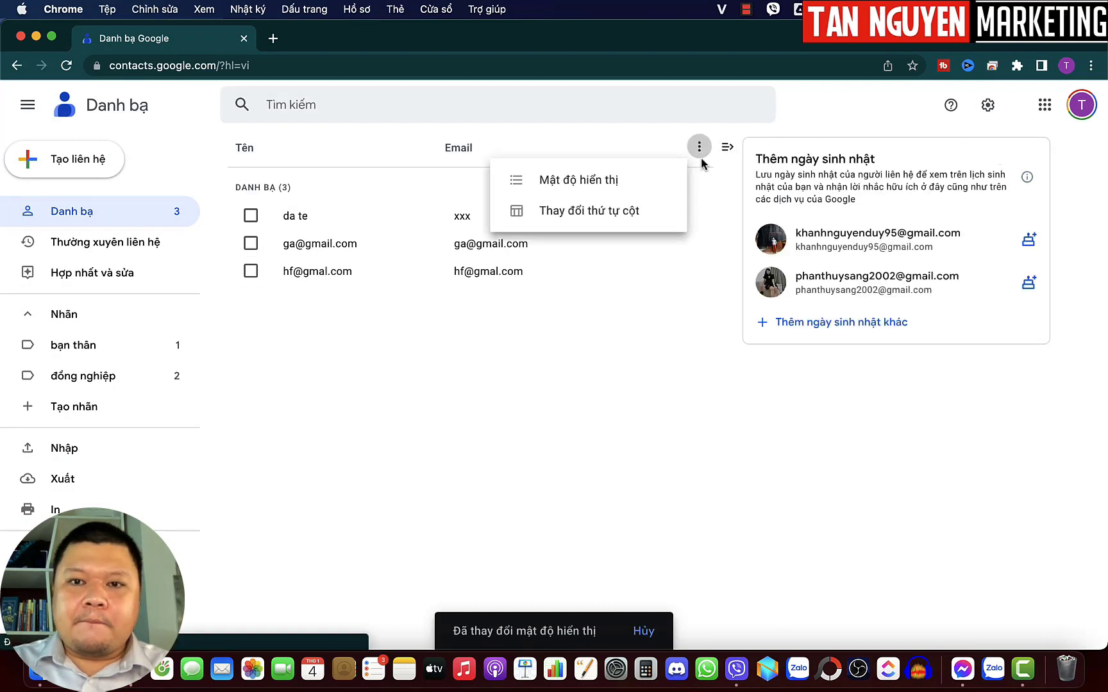
click(575, 208)
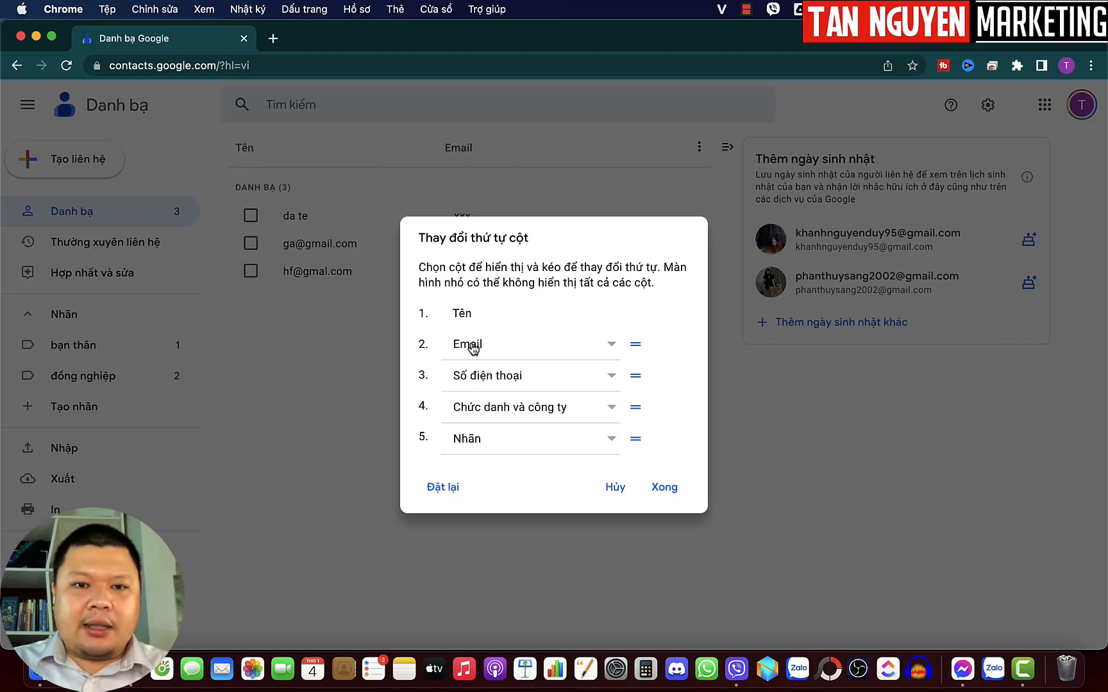
mouse_move(473, 345)
mouse_down()
mouse_move(471, 296)
mouse_move(481, 341)
mouse_up()
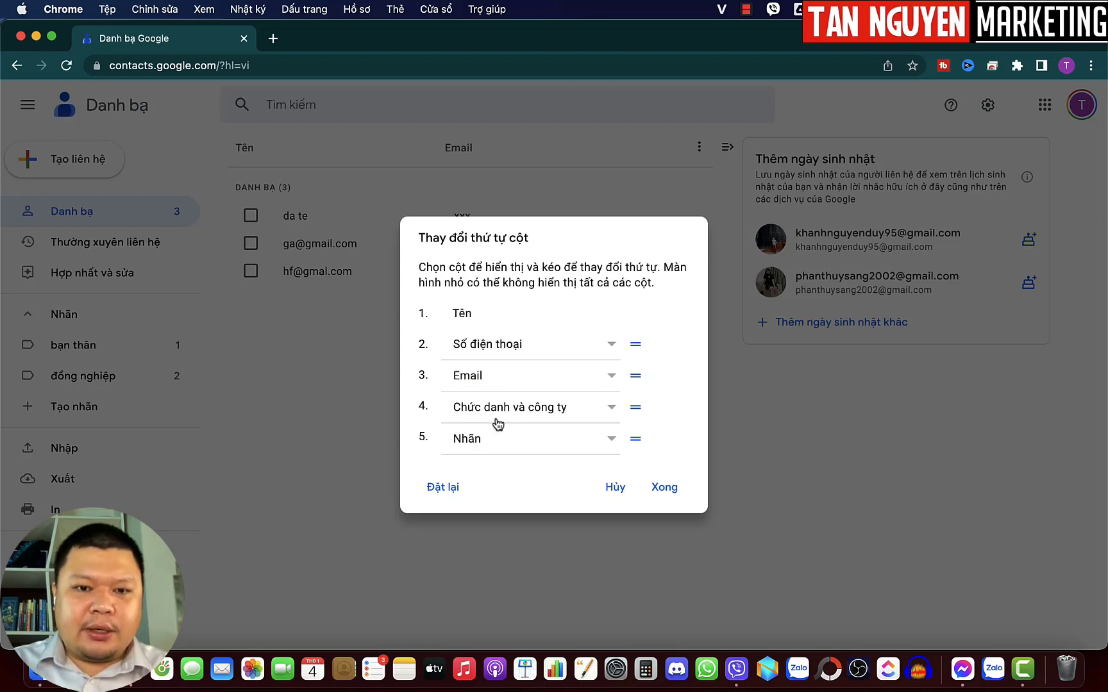
click(667, 489)
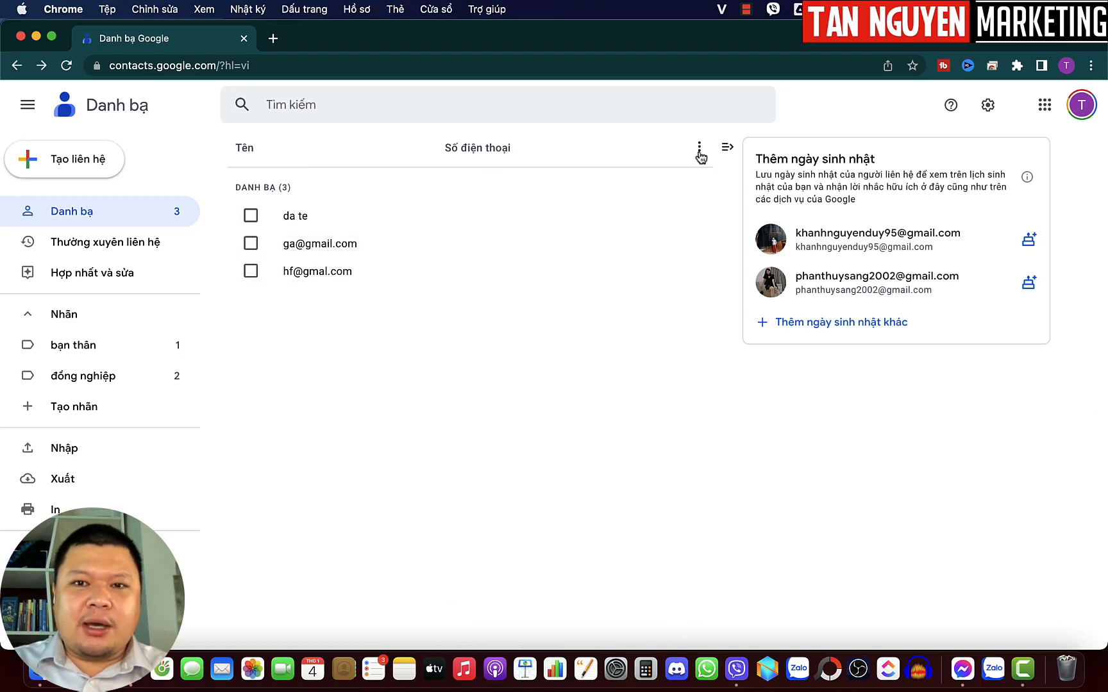
click(725, 147)
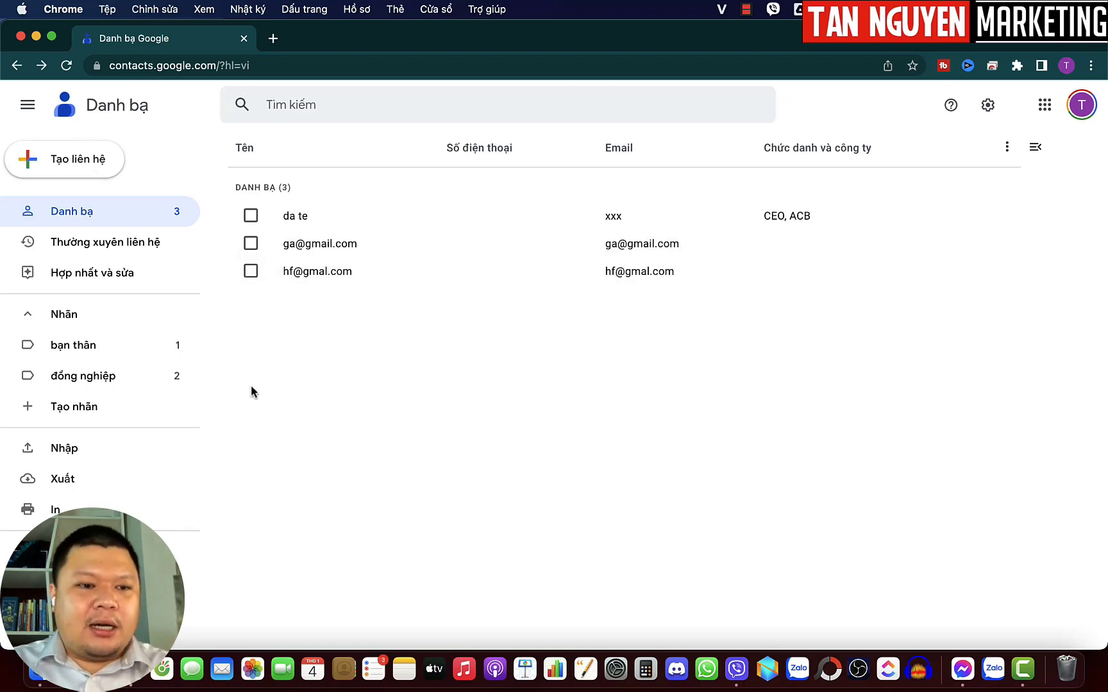
Select all three contacts and move them to the trash via Xóa > Chuyển vào thùng rác.
click(251, 216)
click(251, 245)
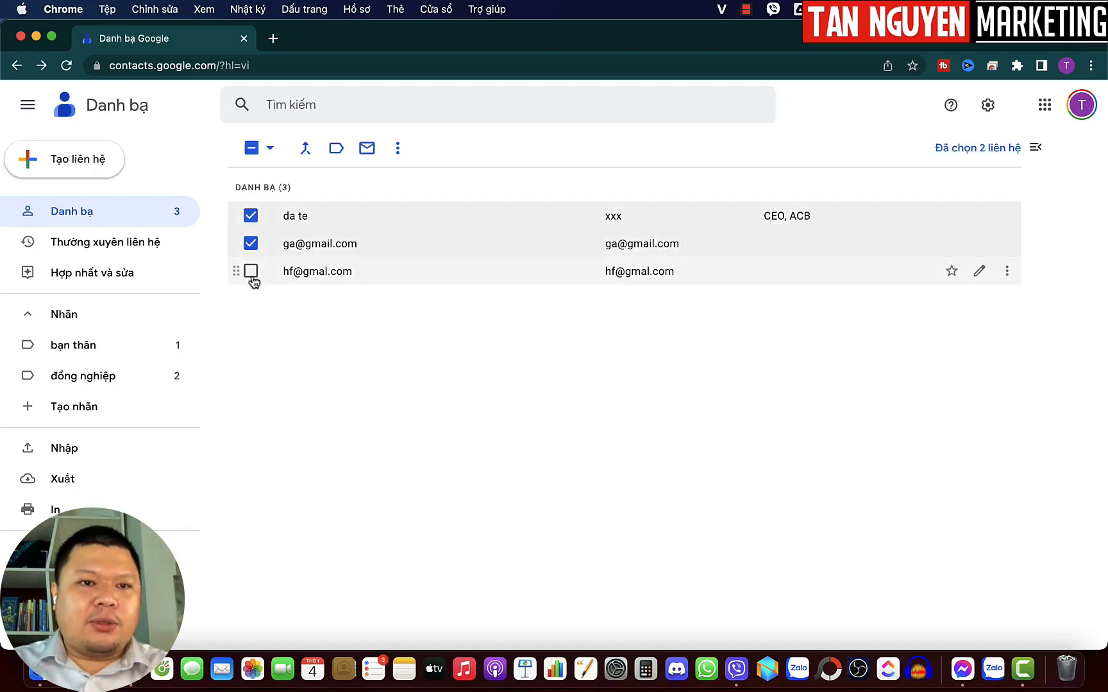
click(251, 272)
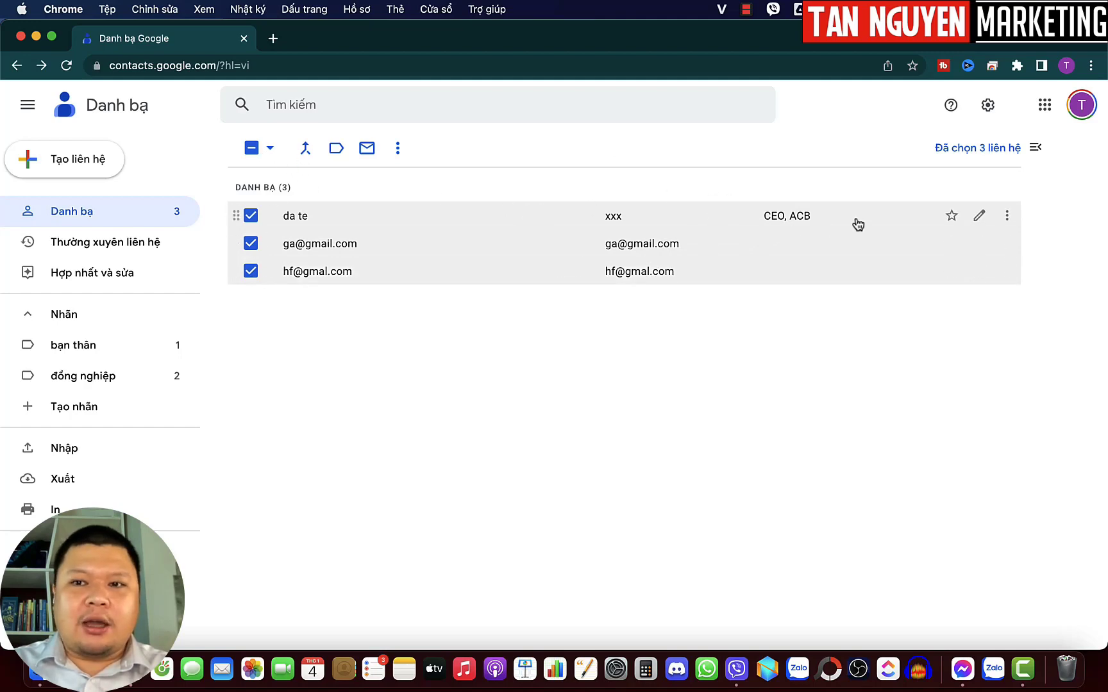
click(1037, 148)
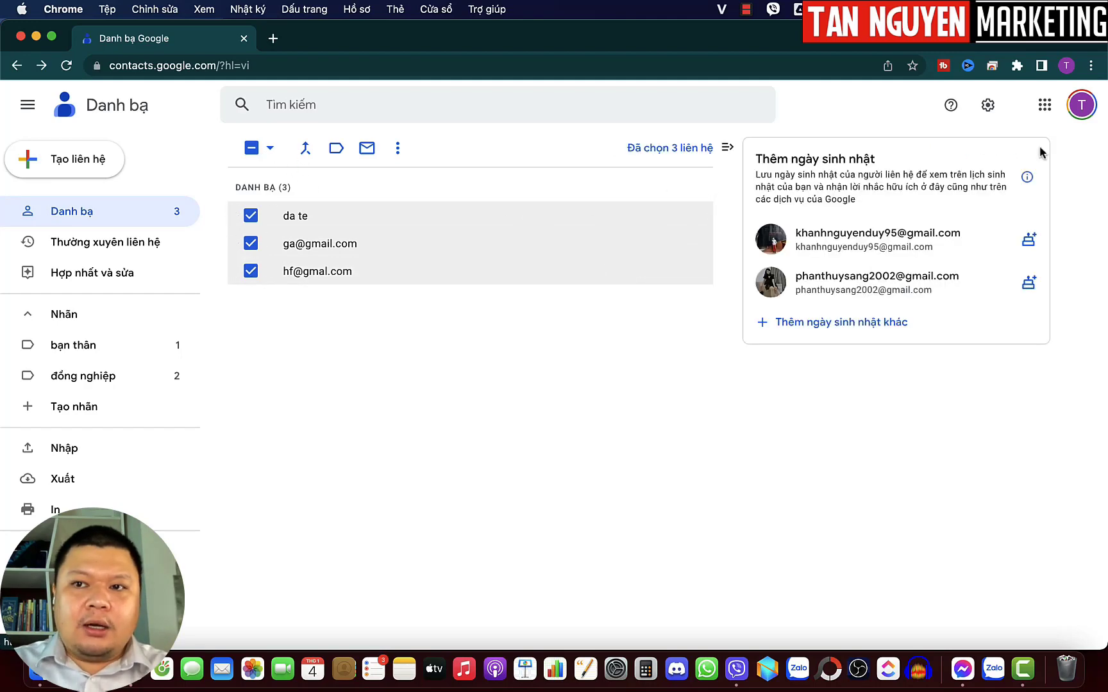
click(398, 148)
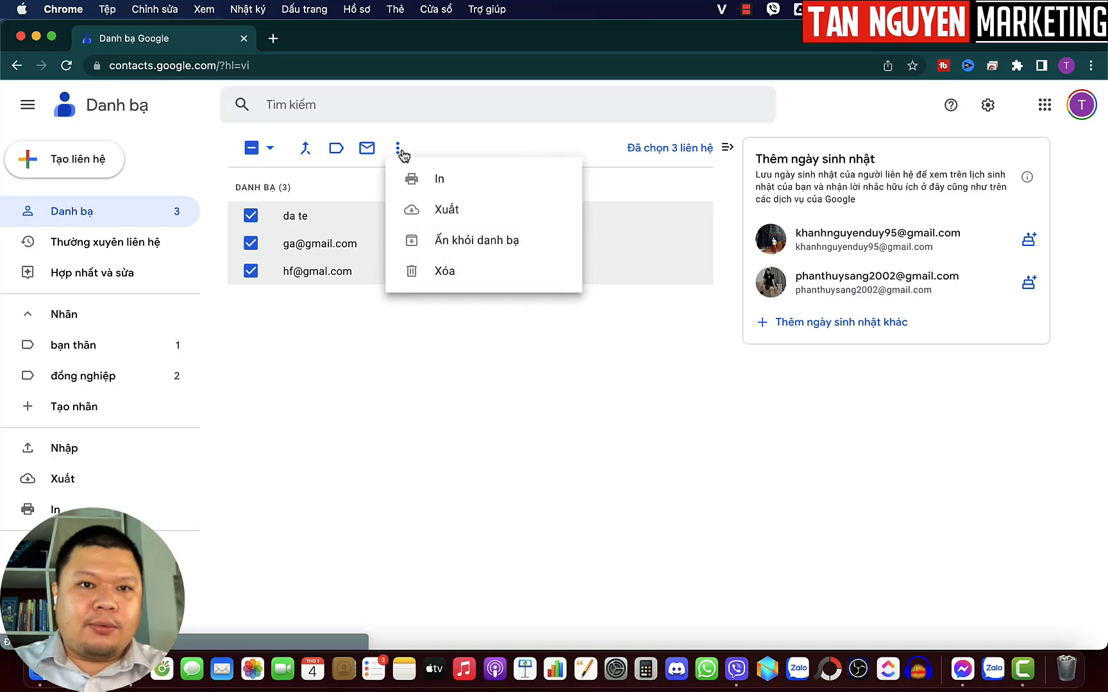
click(417, 272)
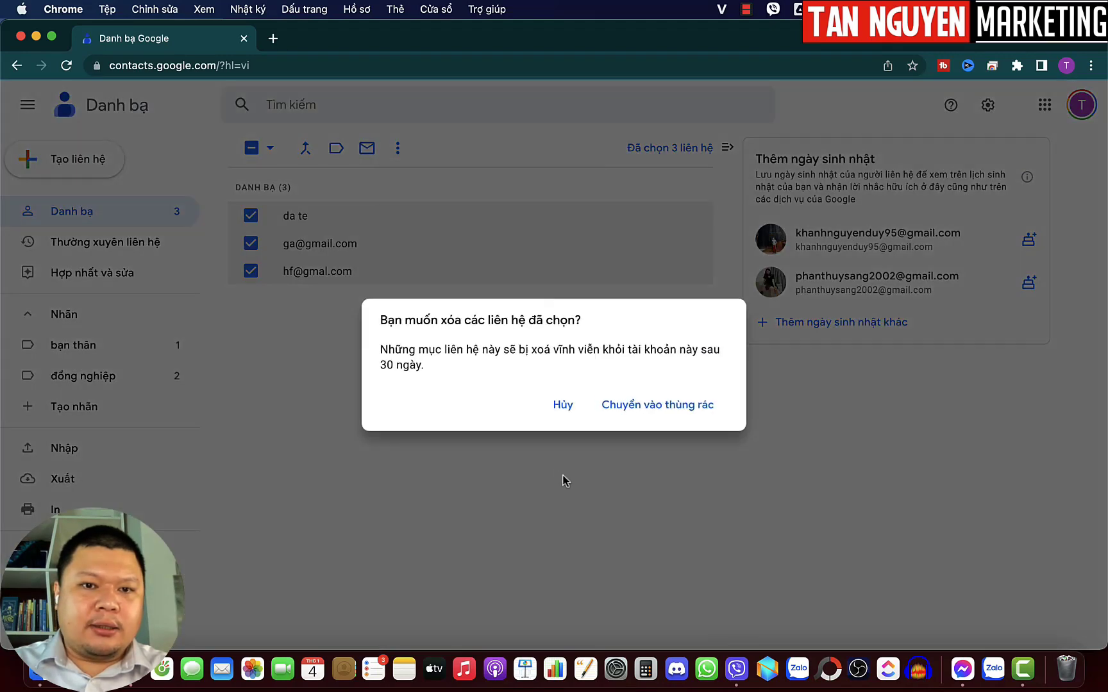
click(678, 423)
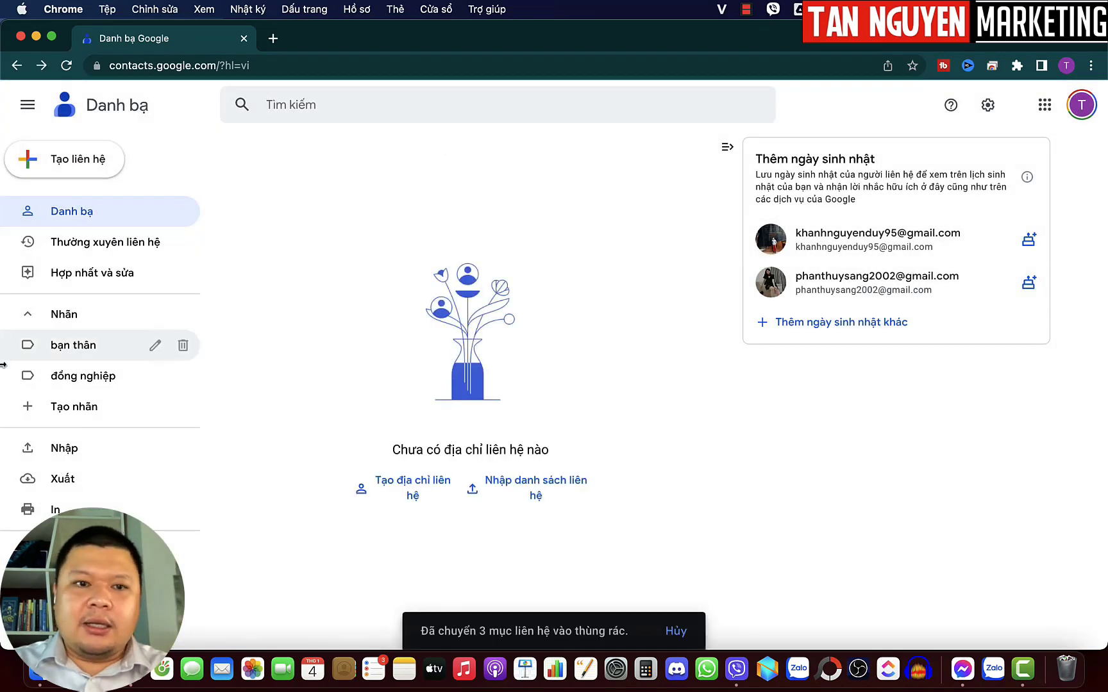
click(90, 243)
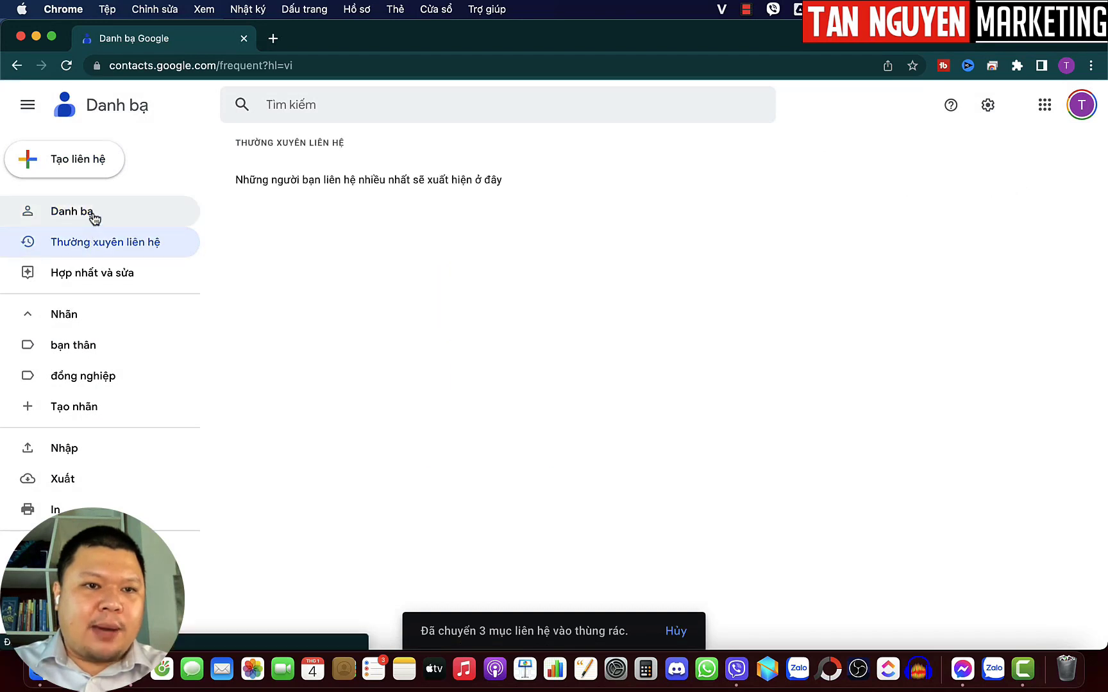
click(92, 215)
In Thùng rác, select all three trashed contacts and delete them with Xóa vĩnh viễn.
click(96, 582)
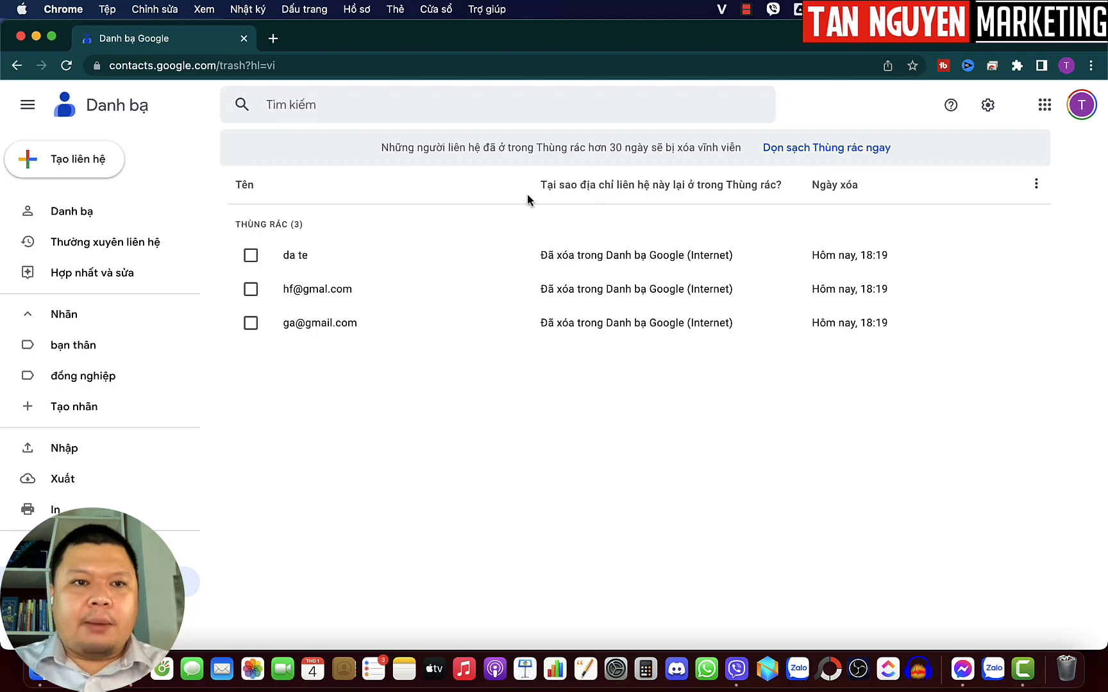
click(251, 255)
click(251, 289)
click(251, 323)
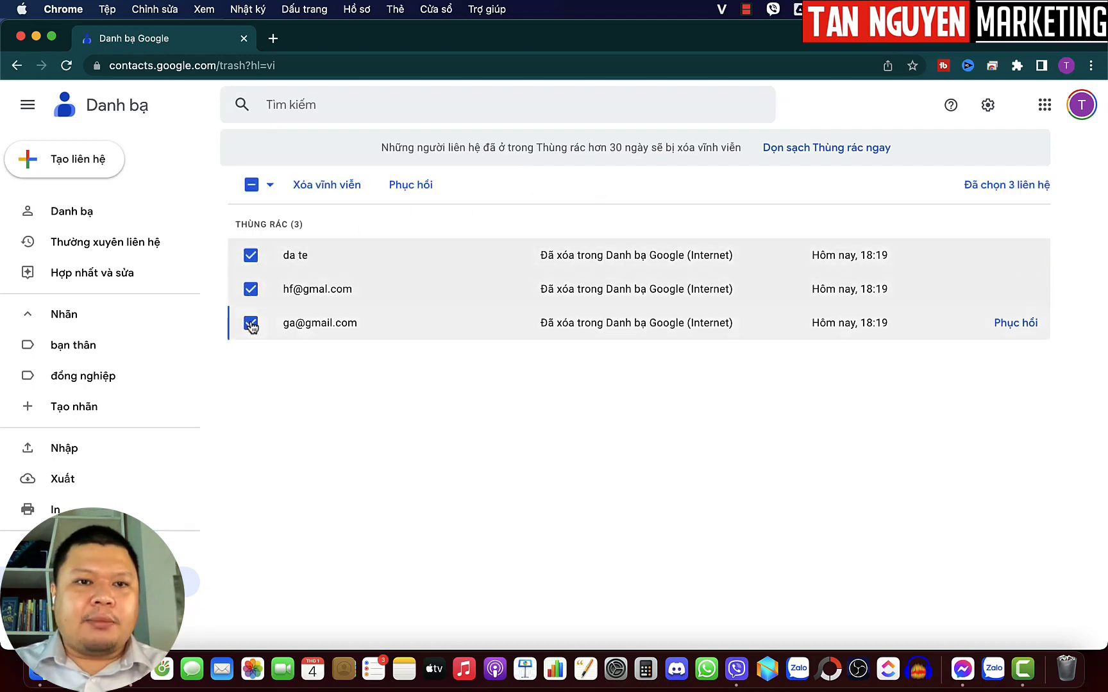
click(333, 196)
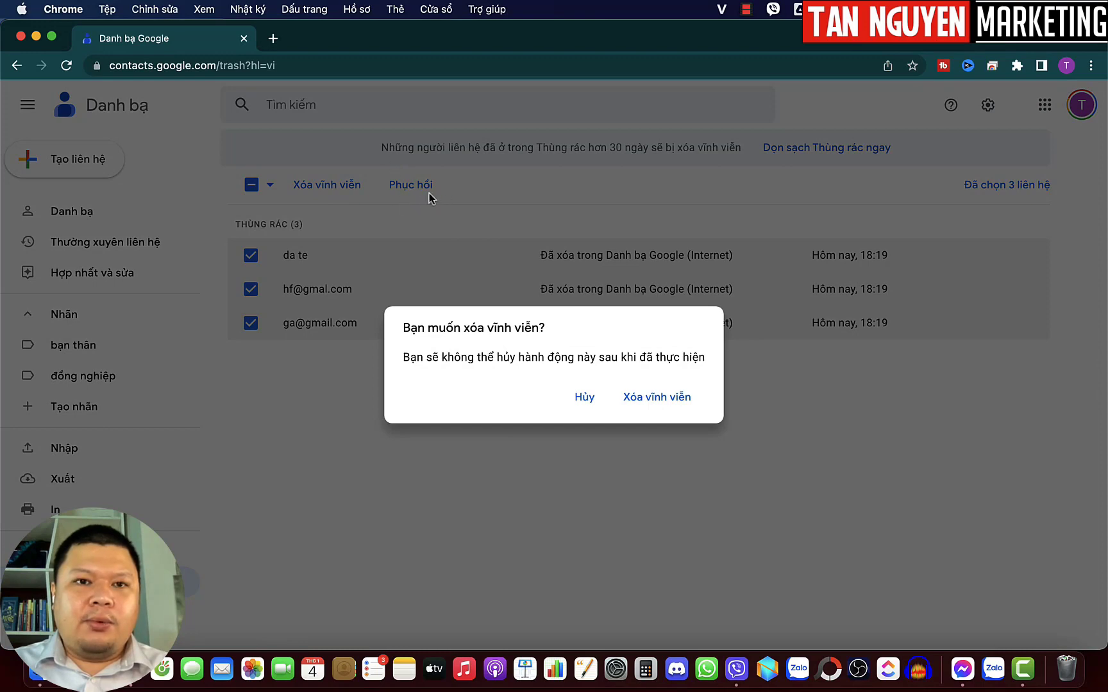
click(659, 402)
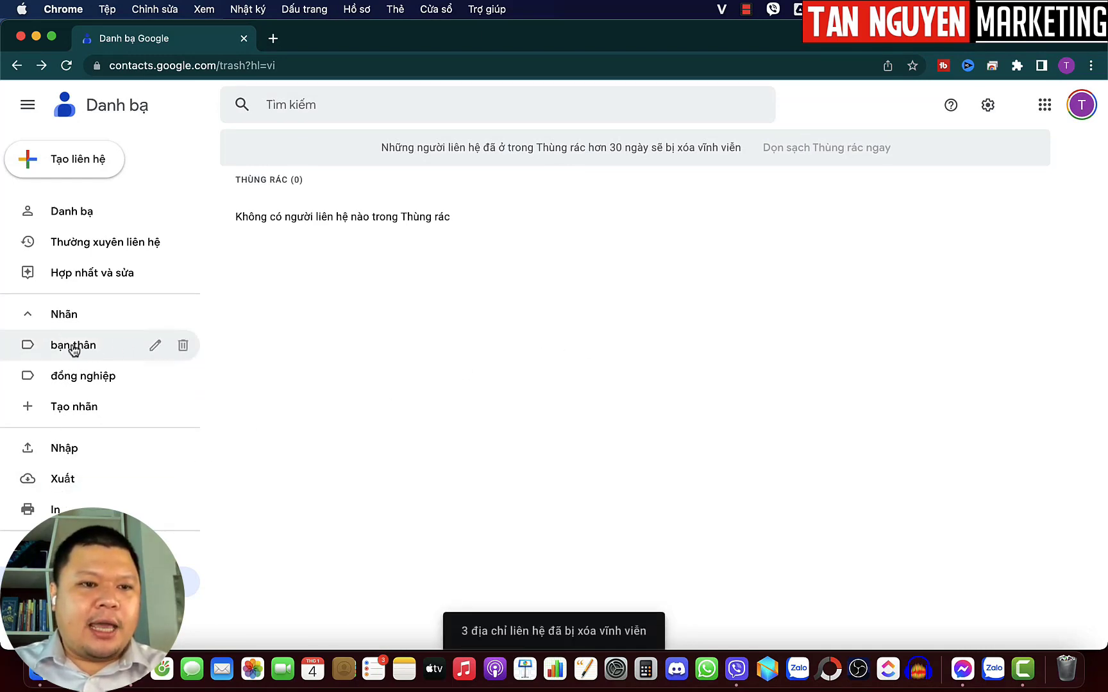
Delete the bạn thân and đồng nghiệp labels from the sidebar.
click(182, 346)
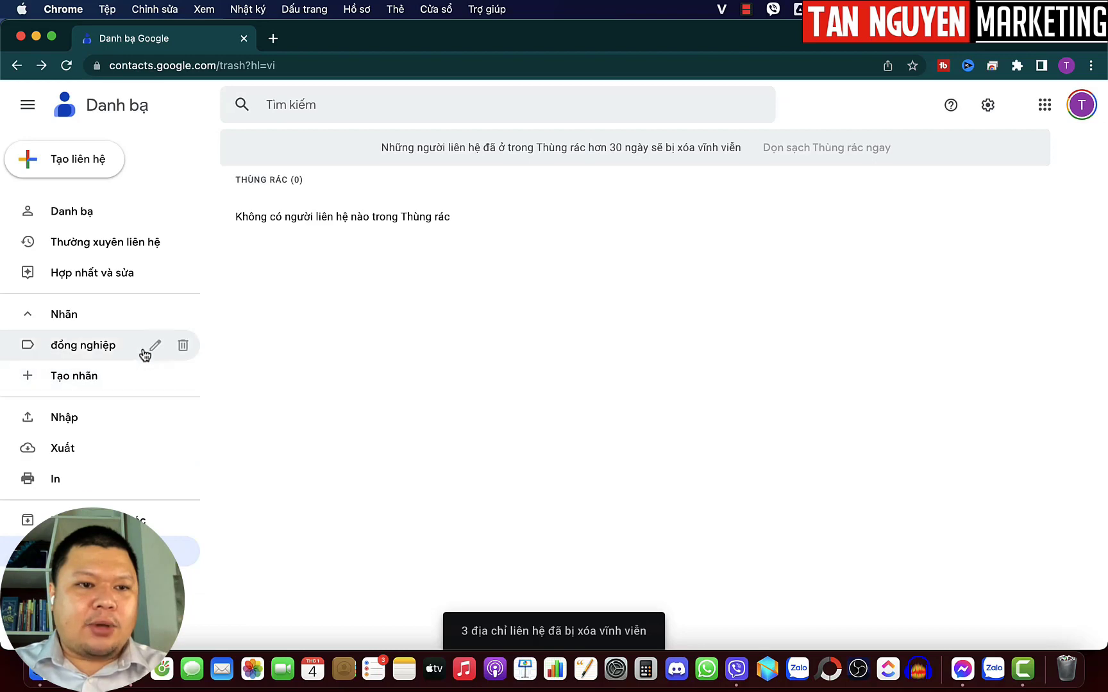
click(182, 347)
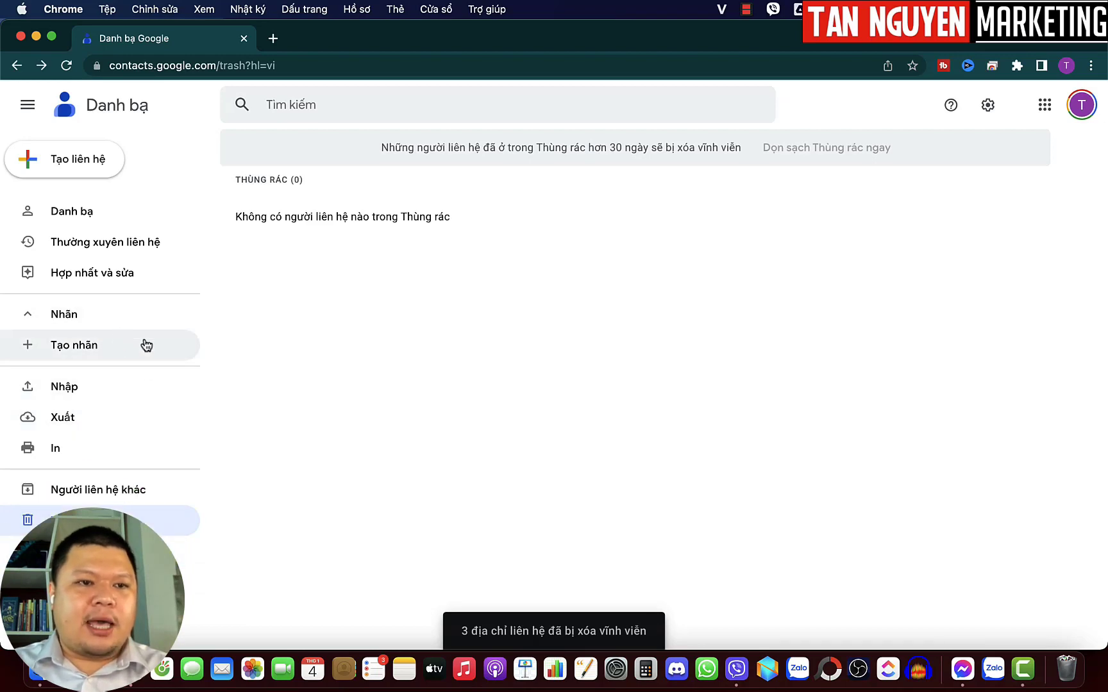